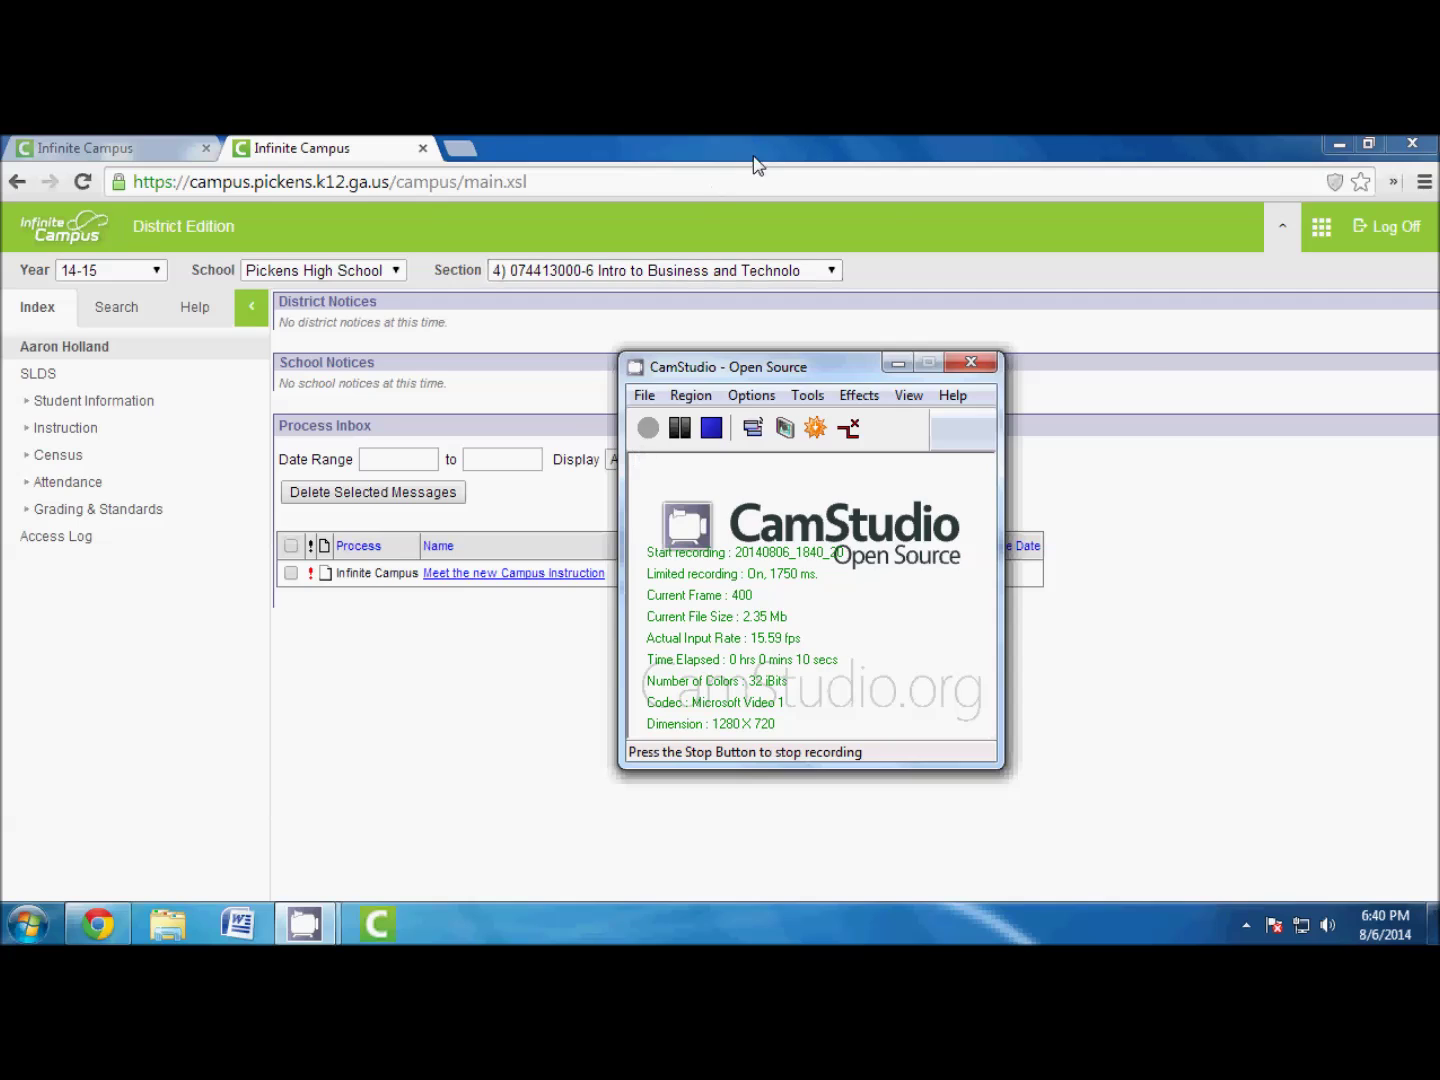
pyautogui.click(1153, 367)
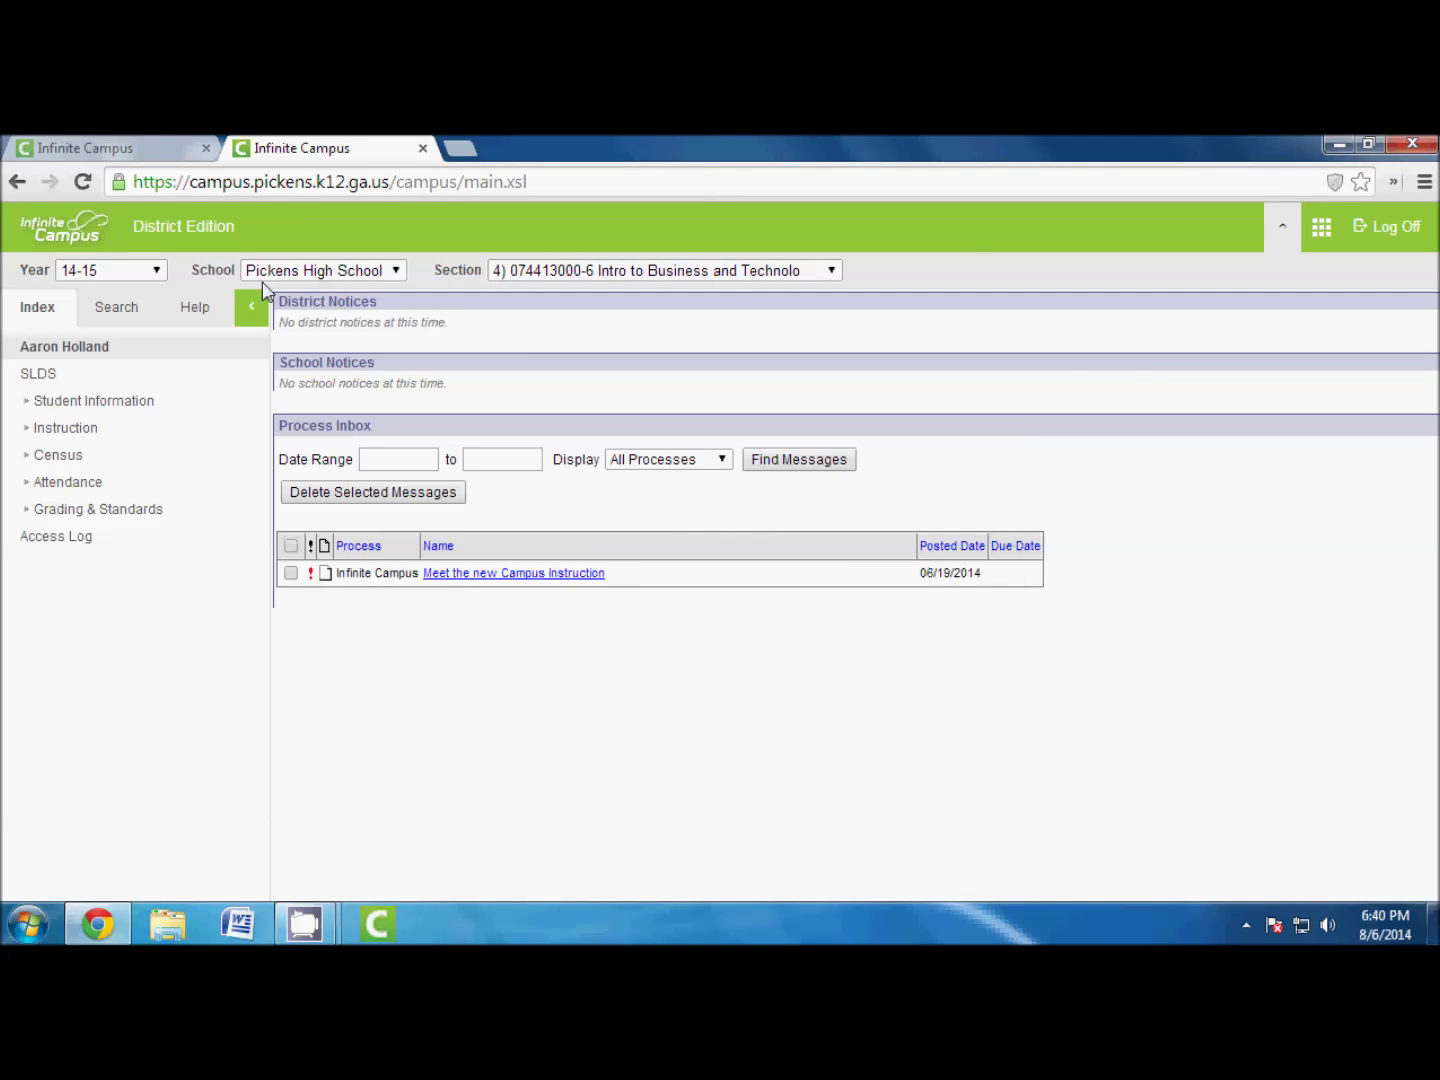
pyautogui.click(97, 155)
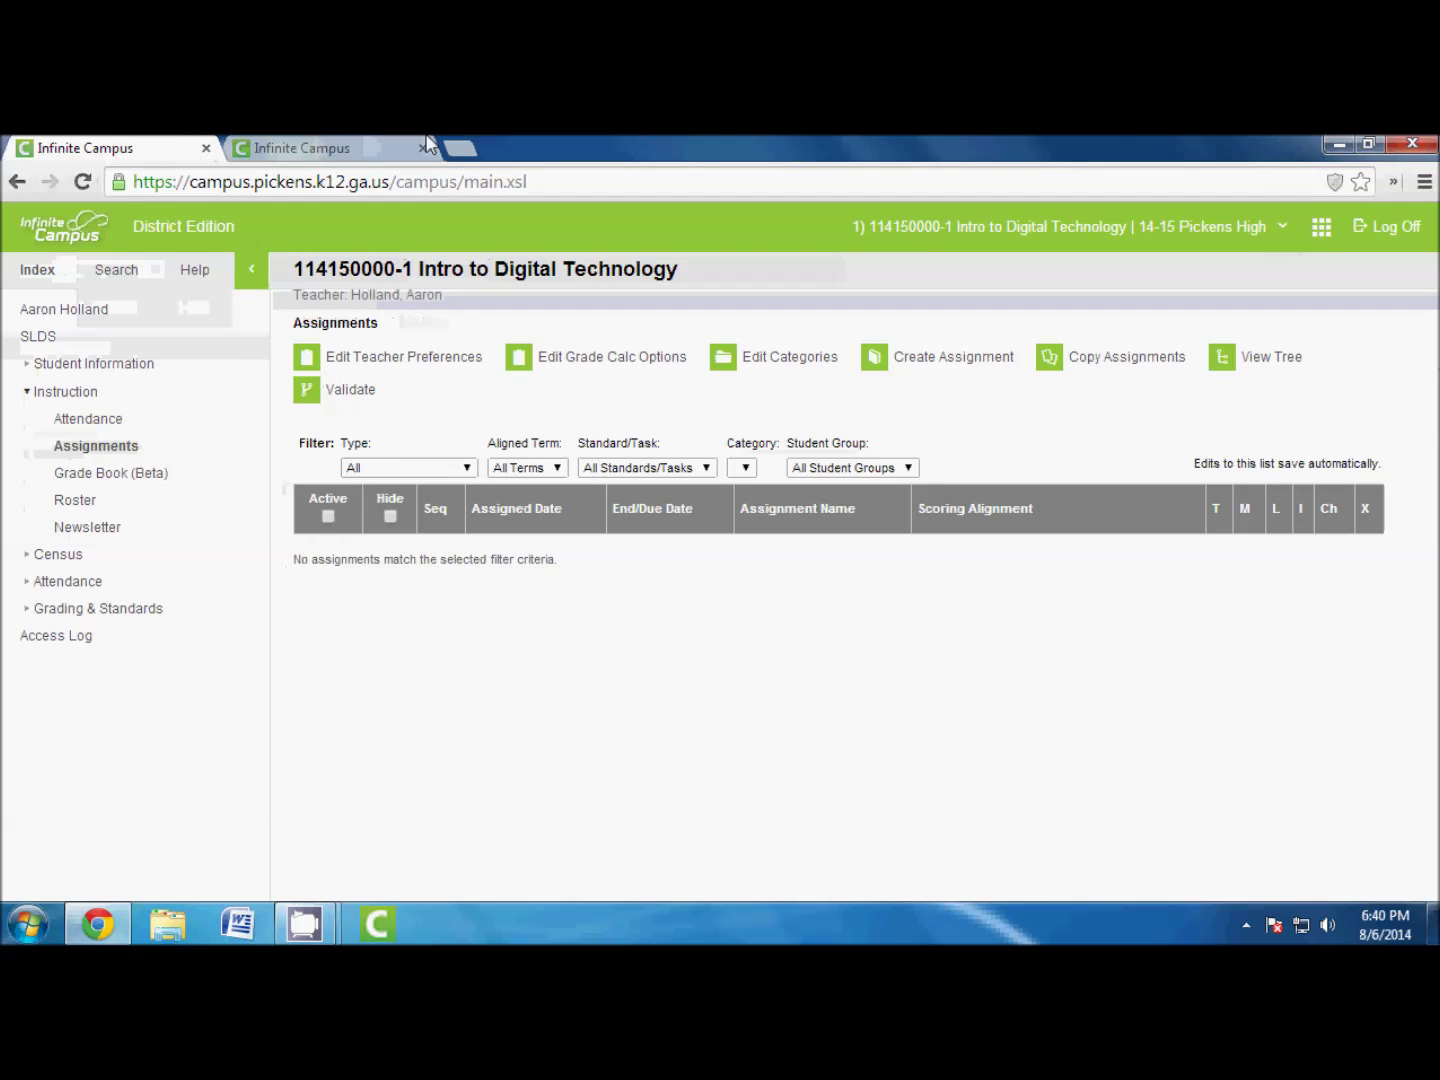
pyautogui.click(368, 149)
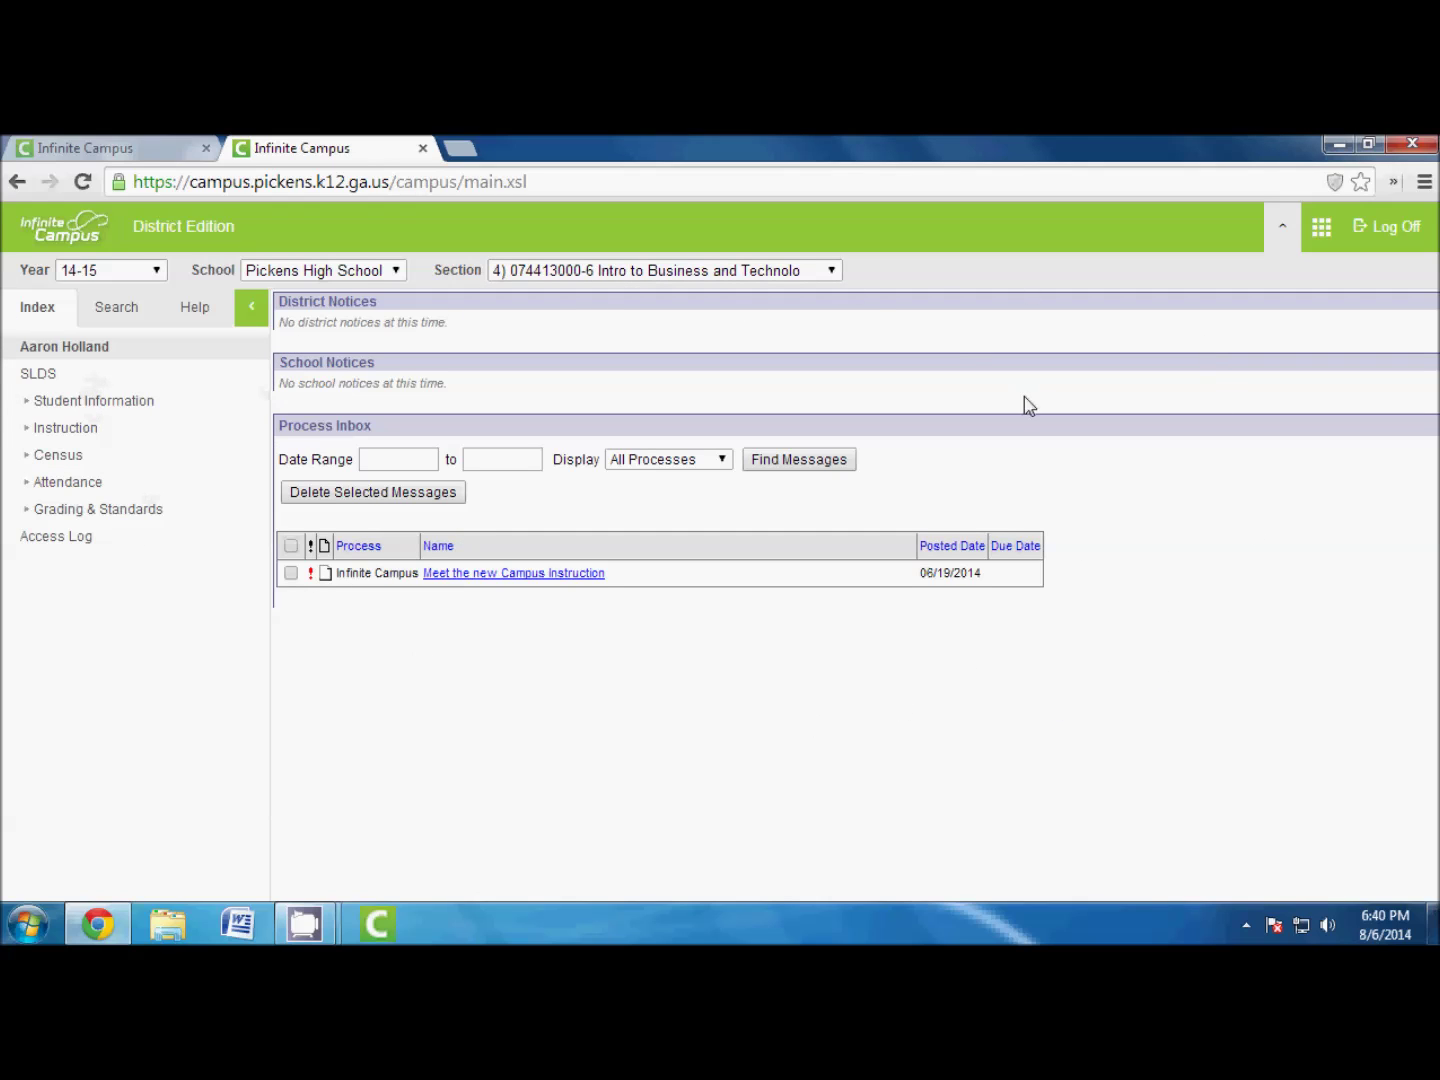
pyautogui.click(1320, 232)
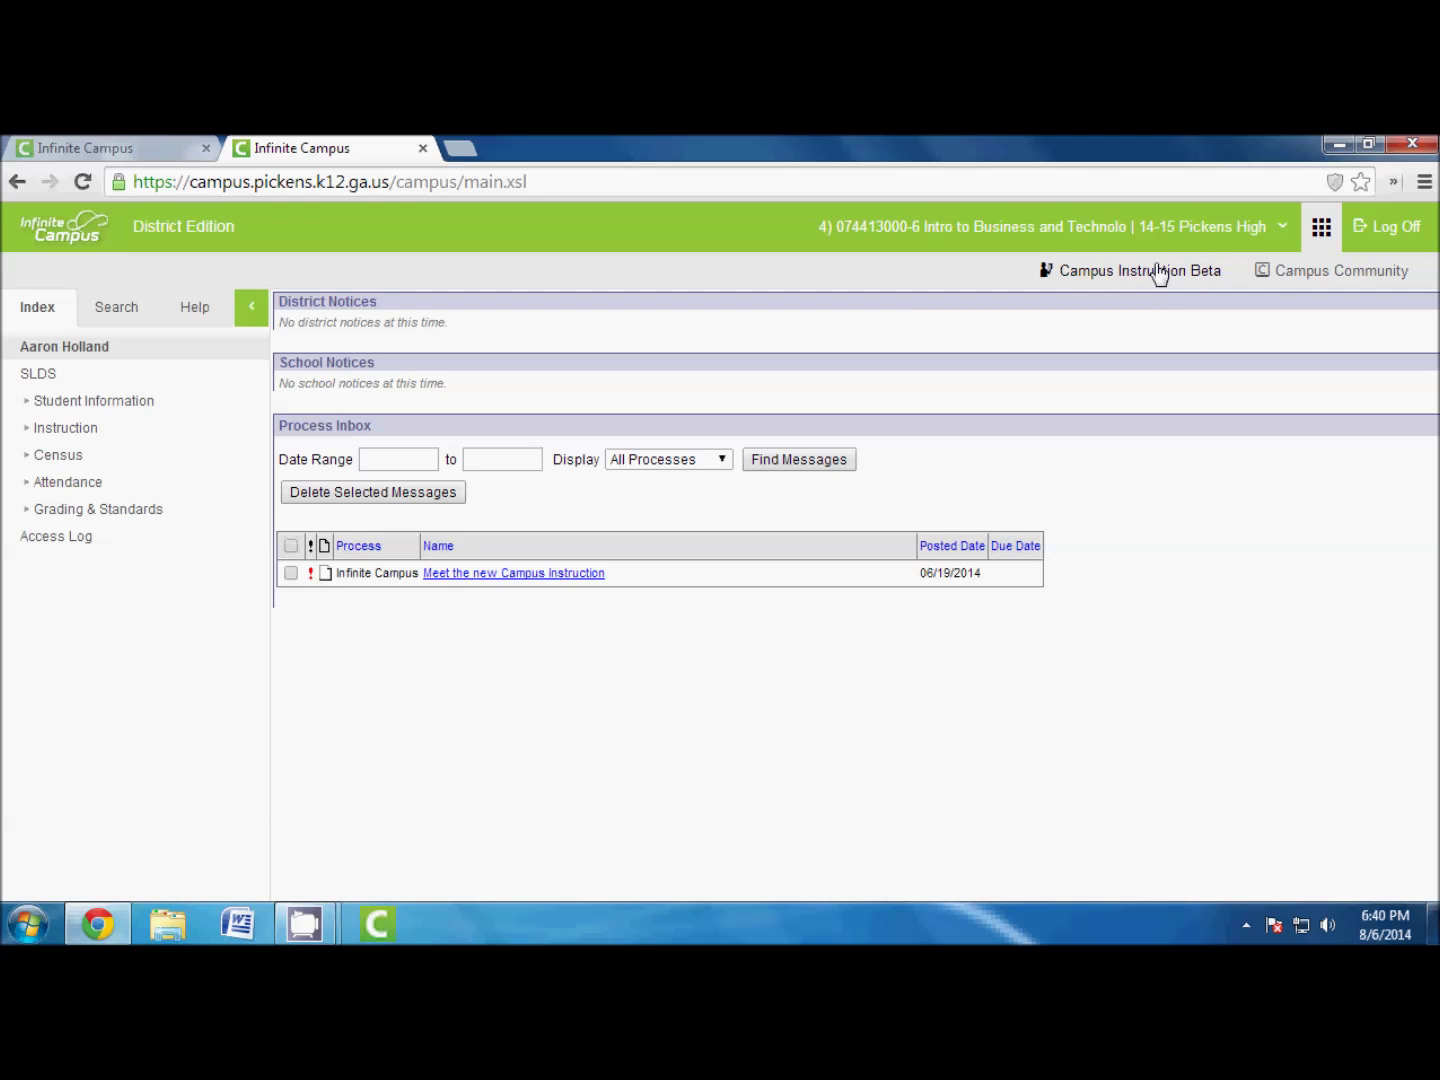
pyautogui.click(1280, 232)
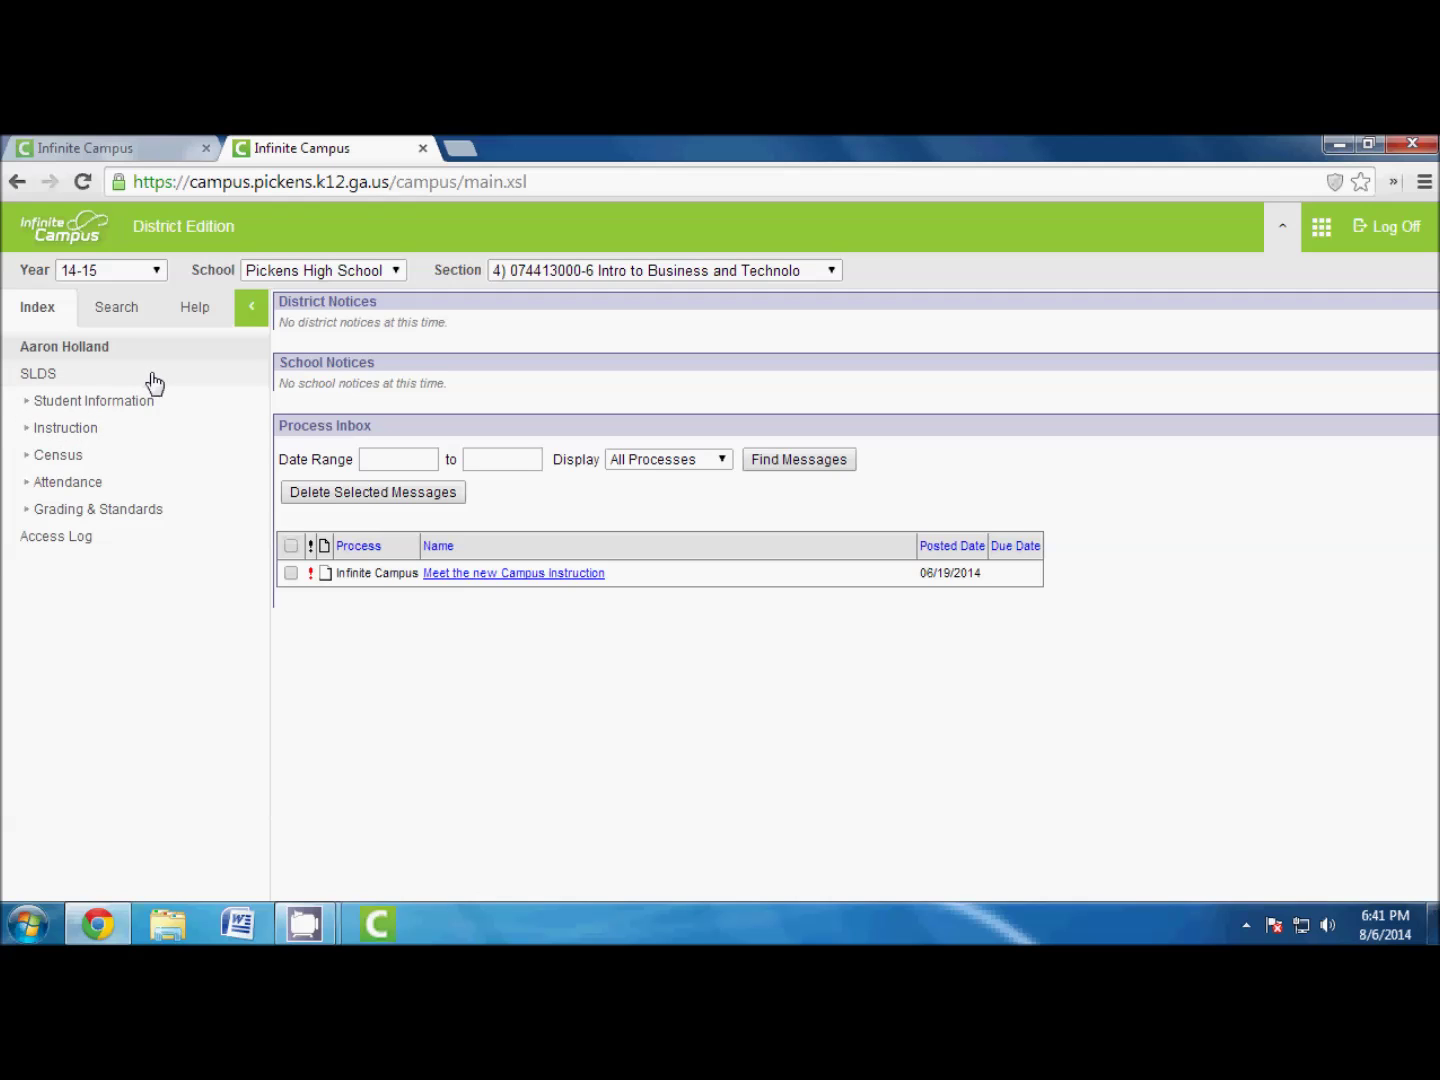
# Step: Open the Instruction assignments page for the current section and bring up its grading categories for editing
pyautogui.click(78, 437)
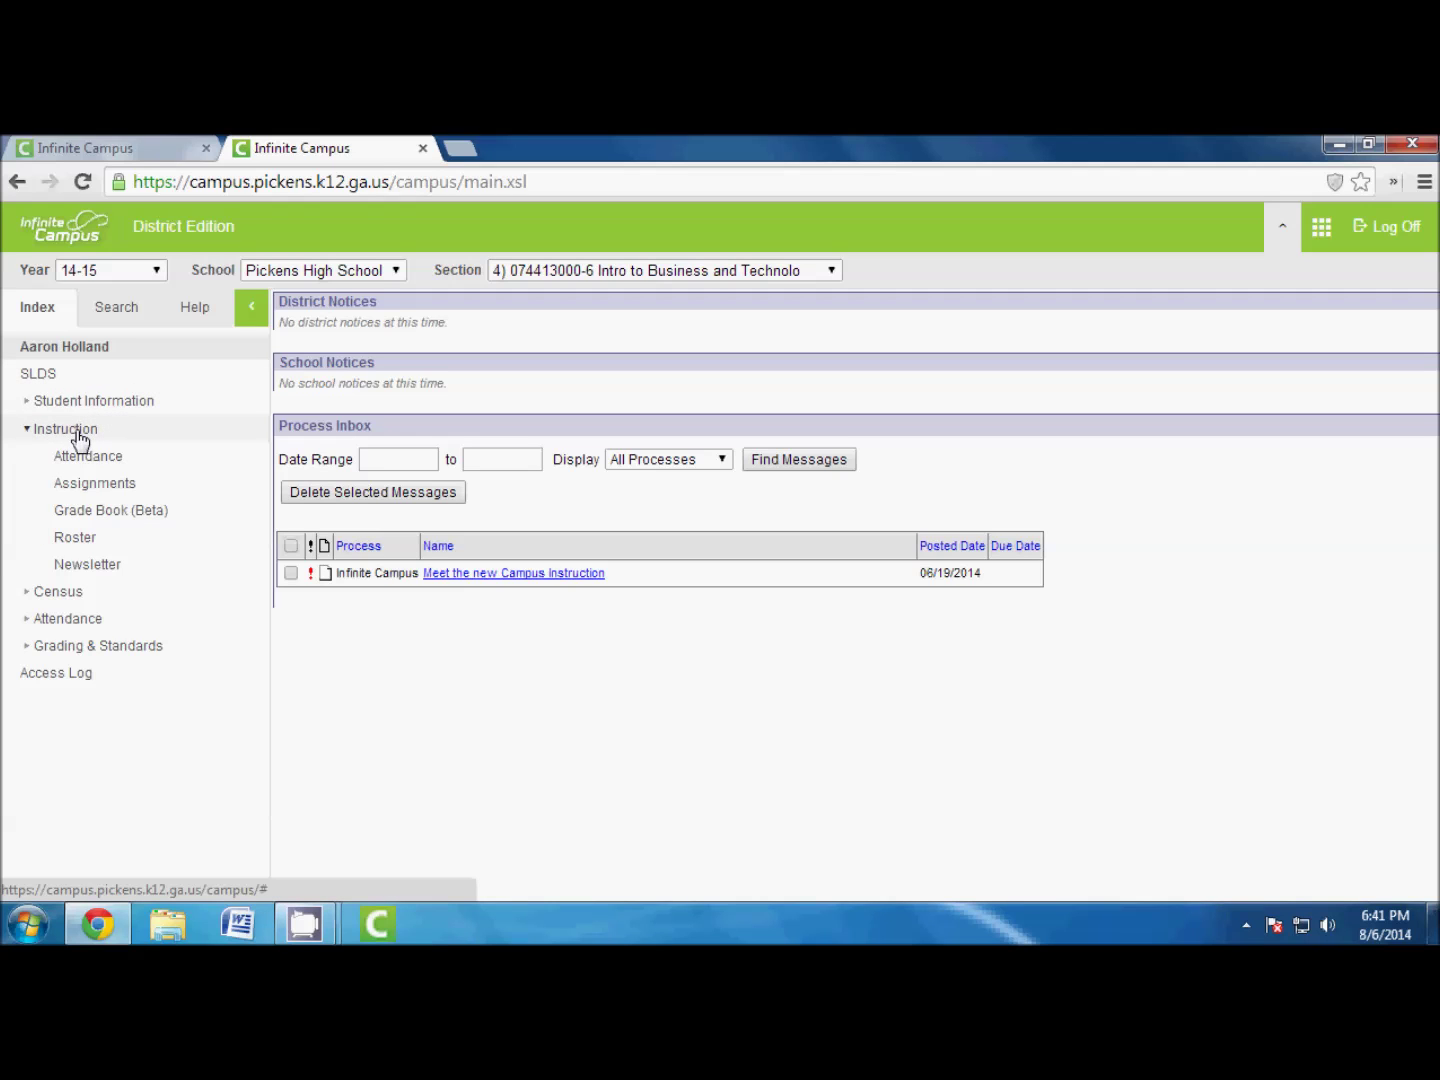
pyautogui.click(96, 488)
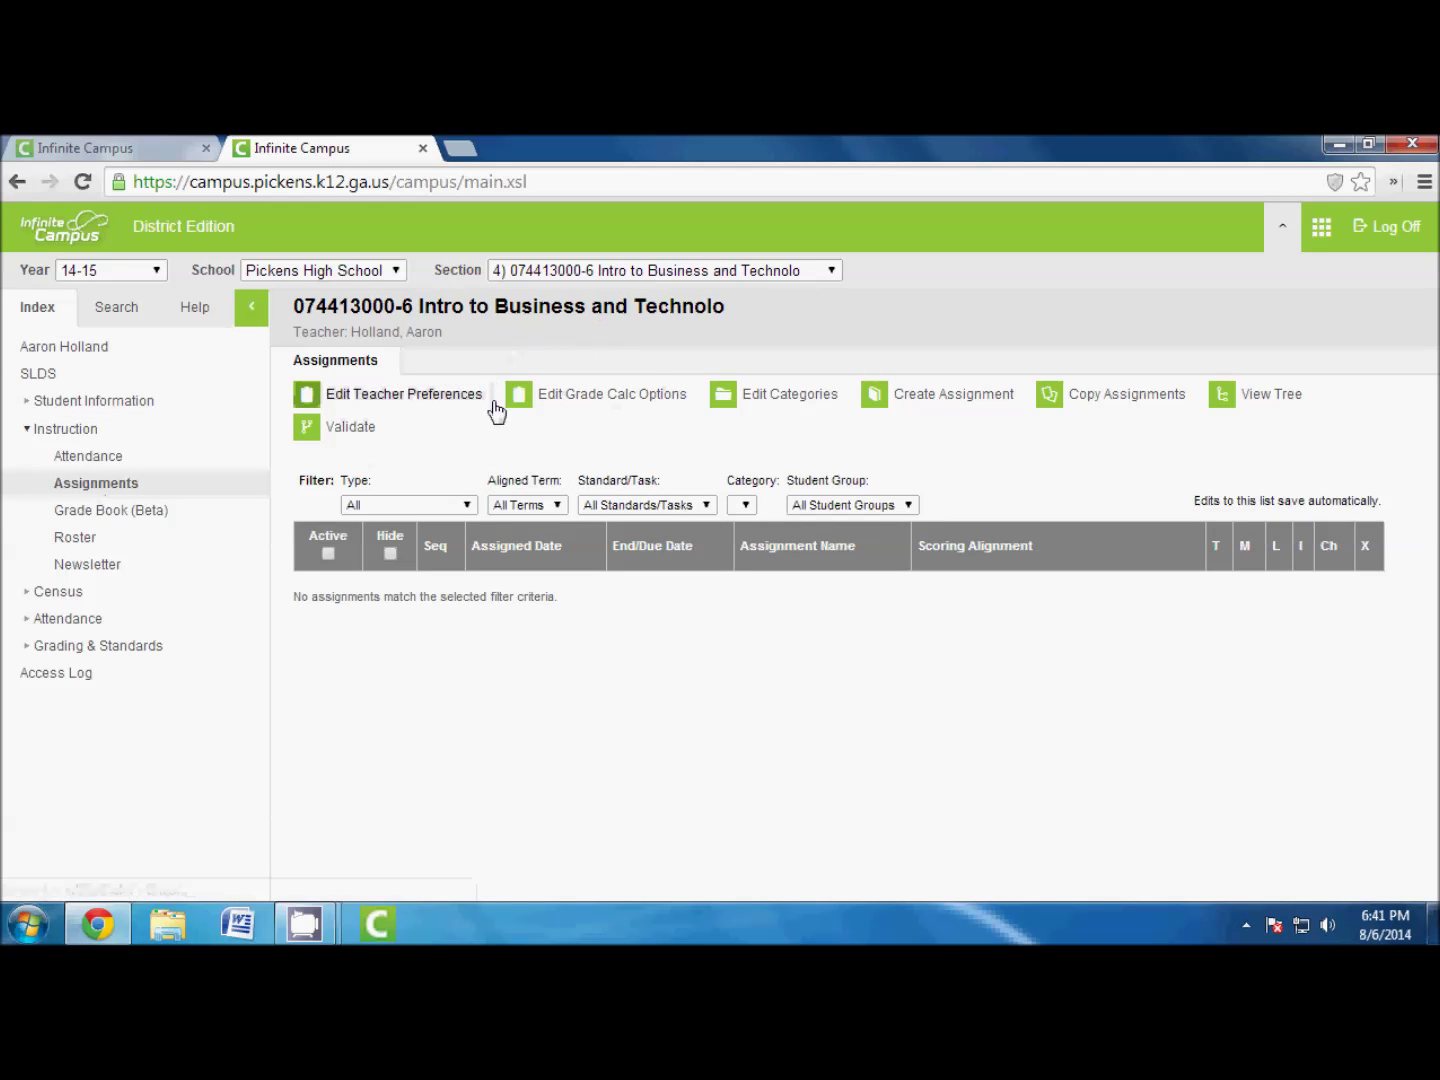
pyautogui.click(601, 401)
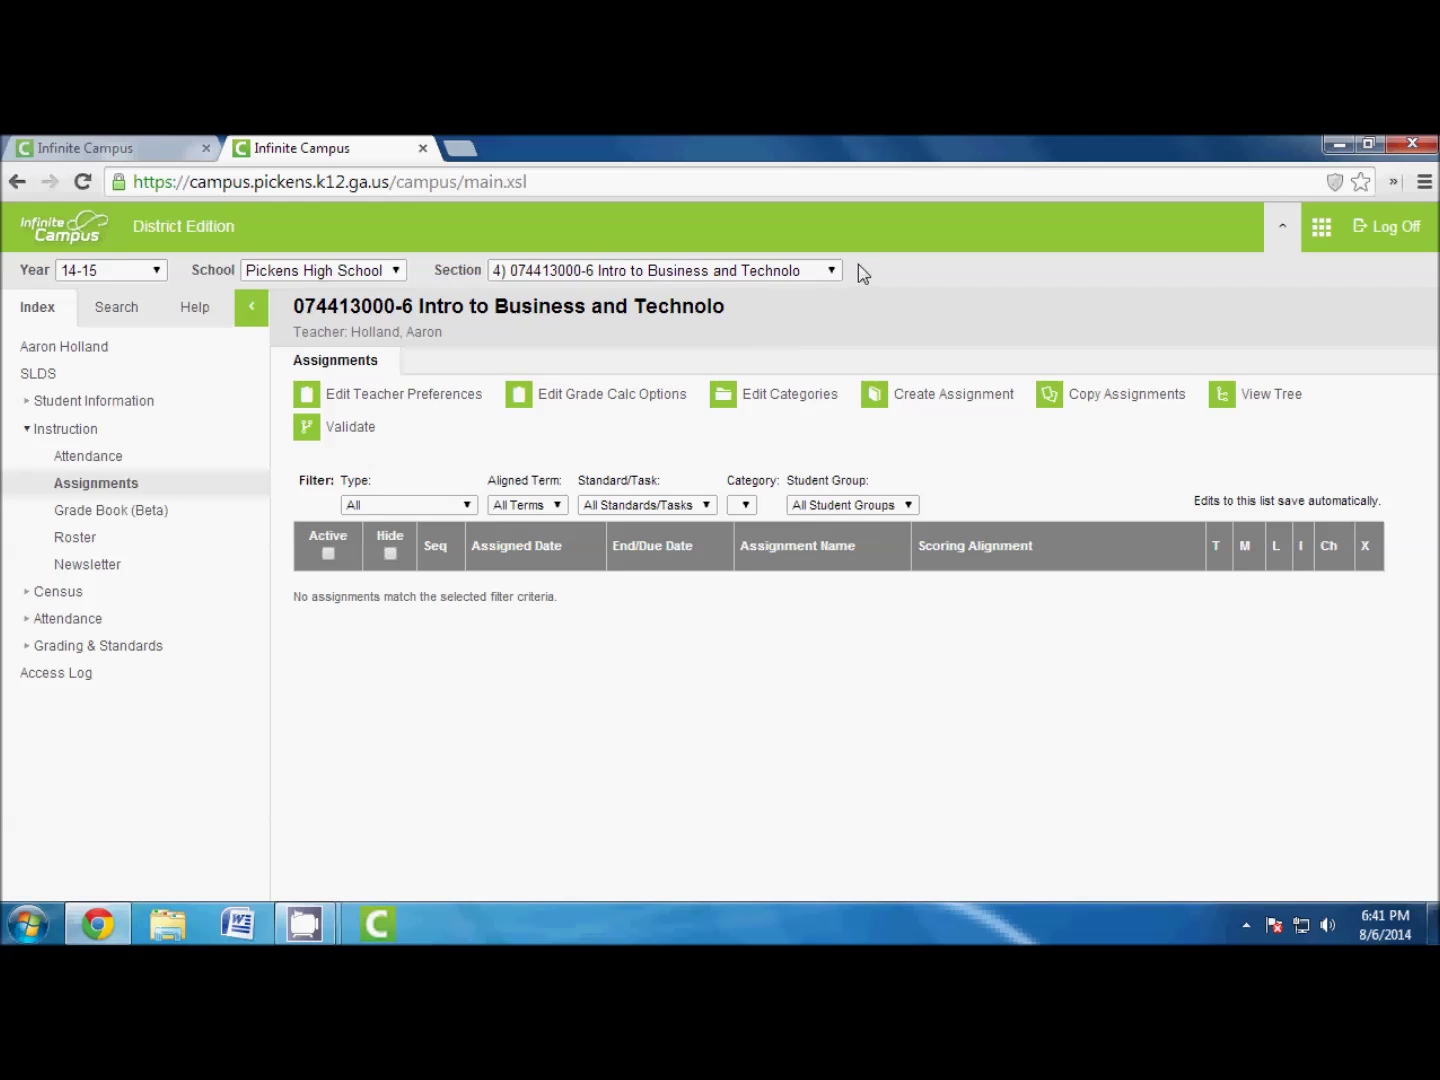
pyautogui.click(800, 402)
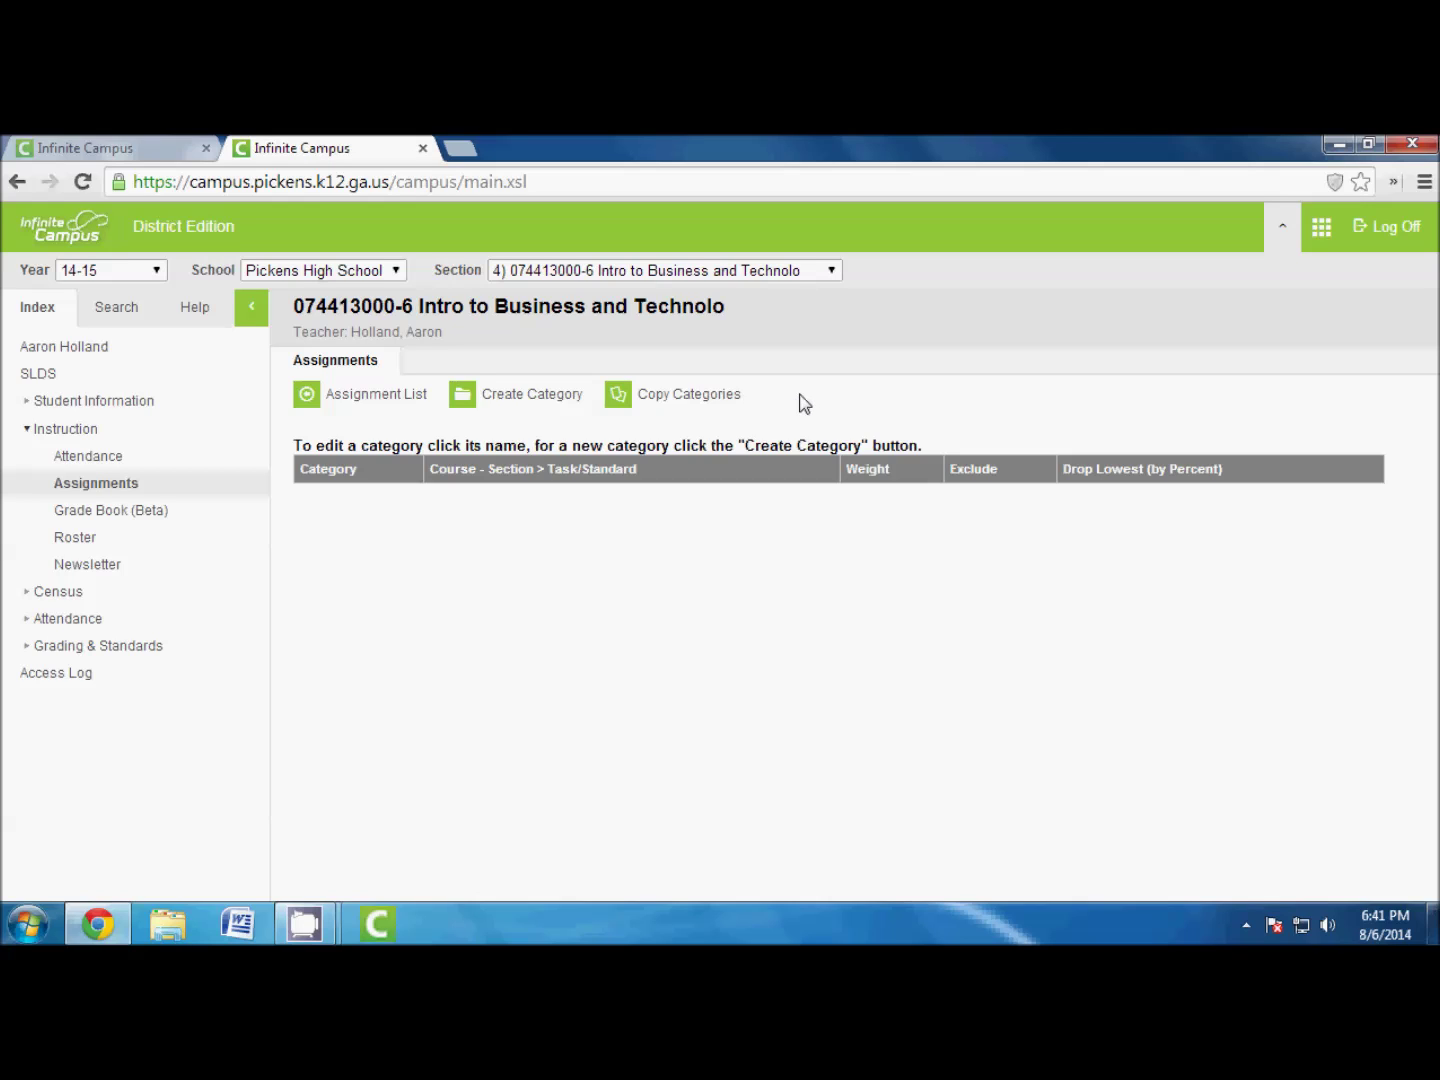
pyautogui.click(745, 278)
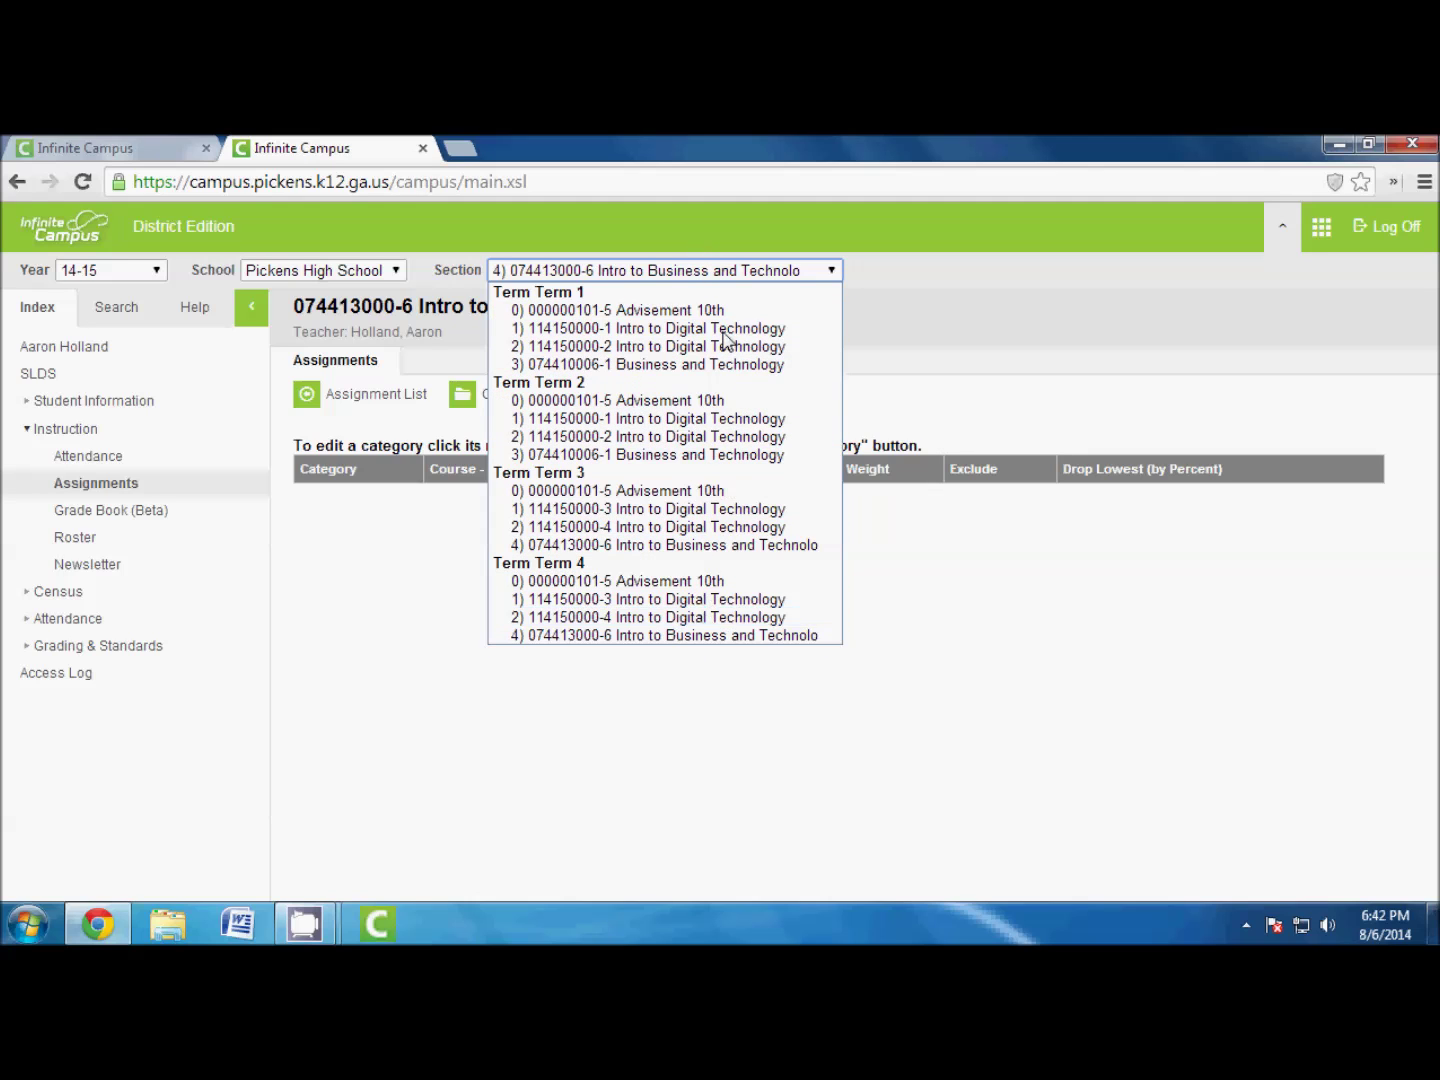
pyautogui.click(641, 329)
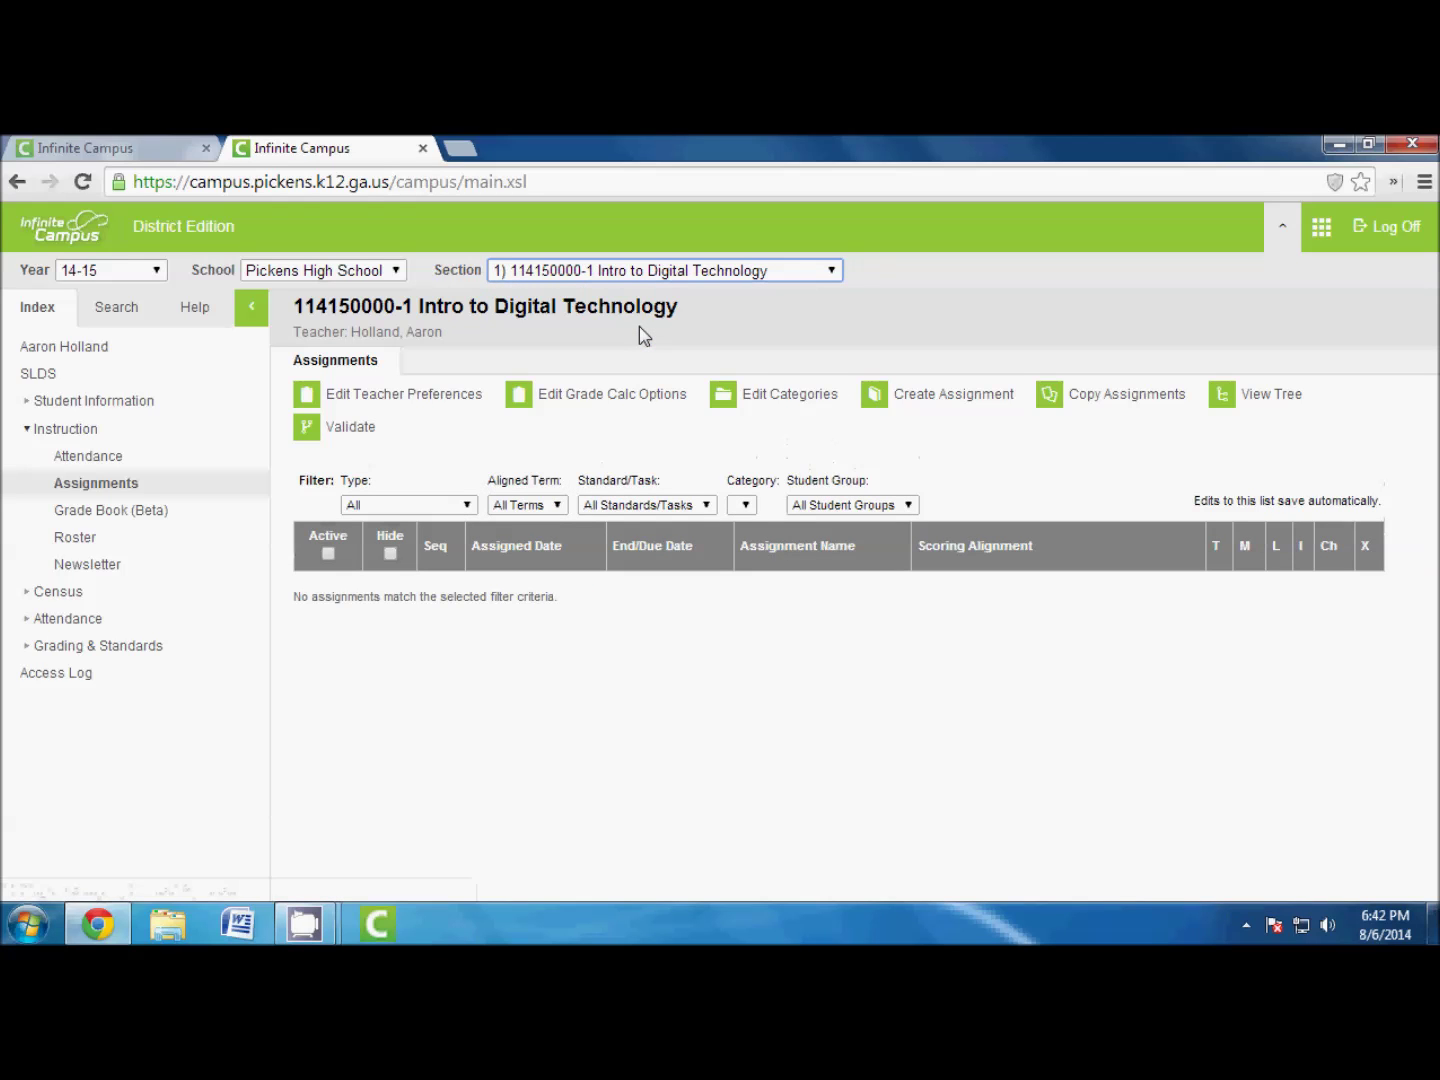
pyautogui.click(791, 396)
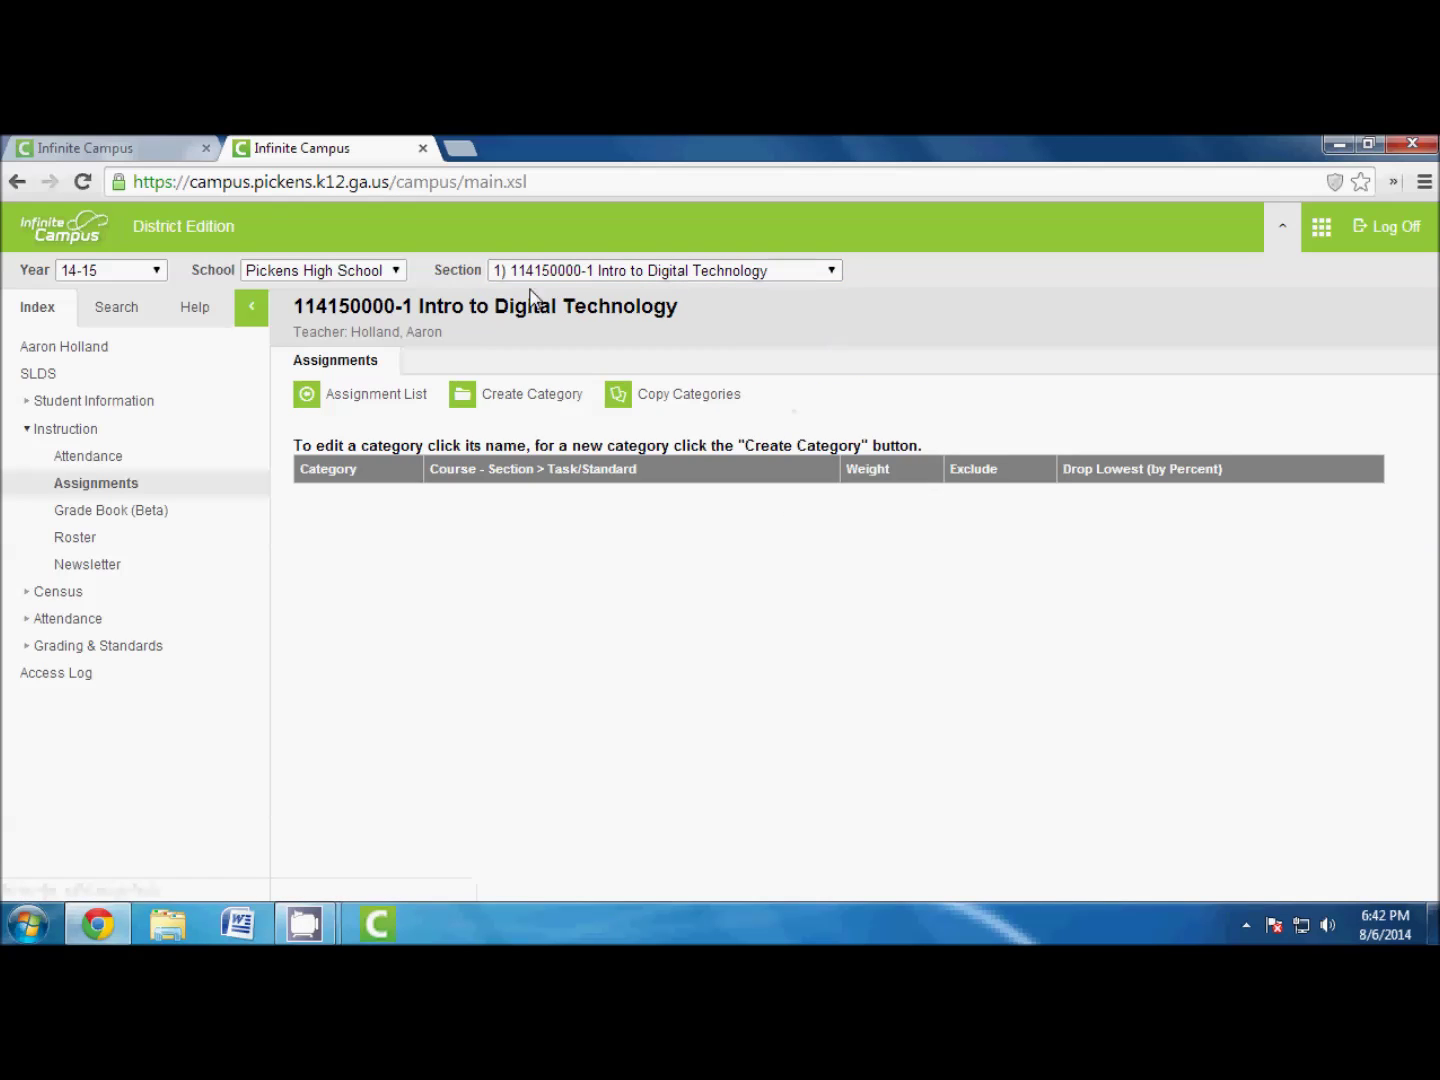
# Step: Start a new grading category named Formative with a weight of 40
pyautogui.click(513, 400)
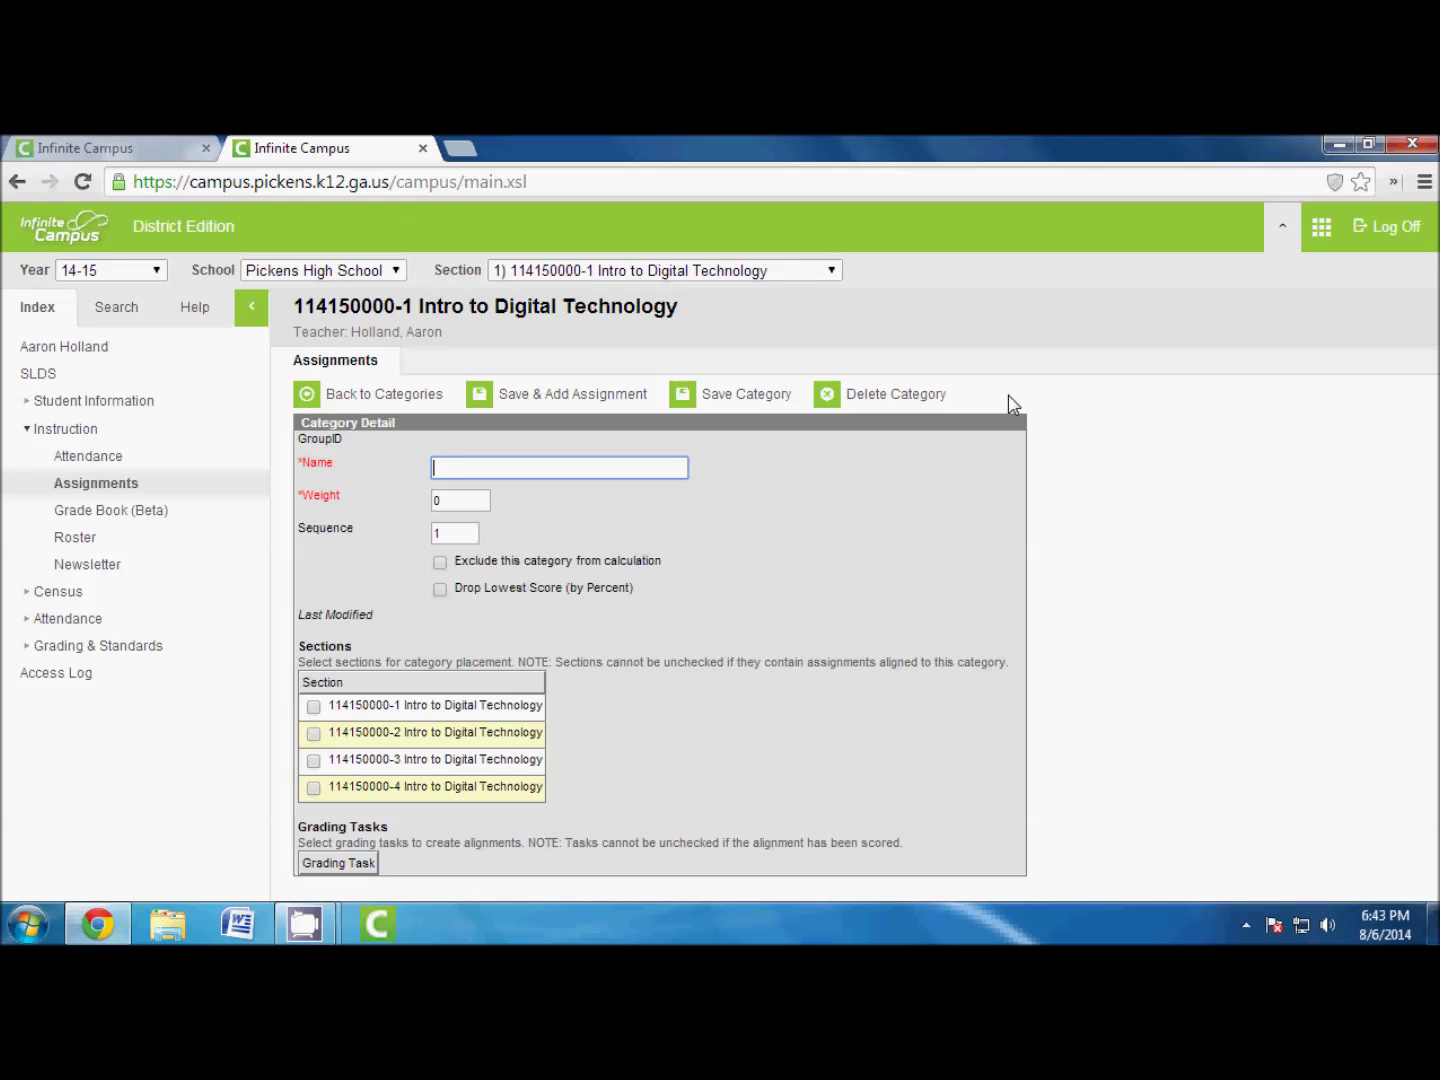
pyautogui.write('Formative')
pyautogui.click(457, 501)
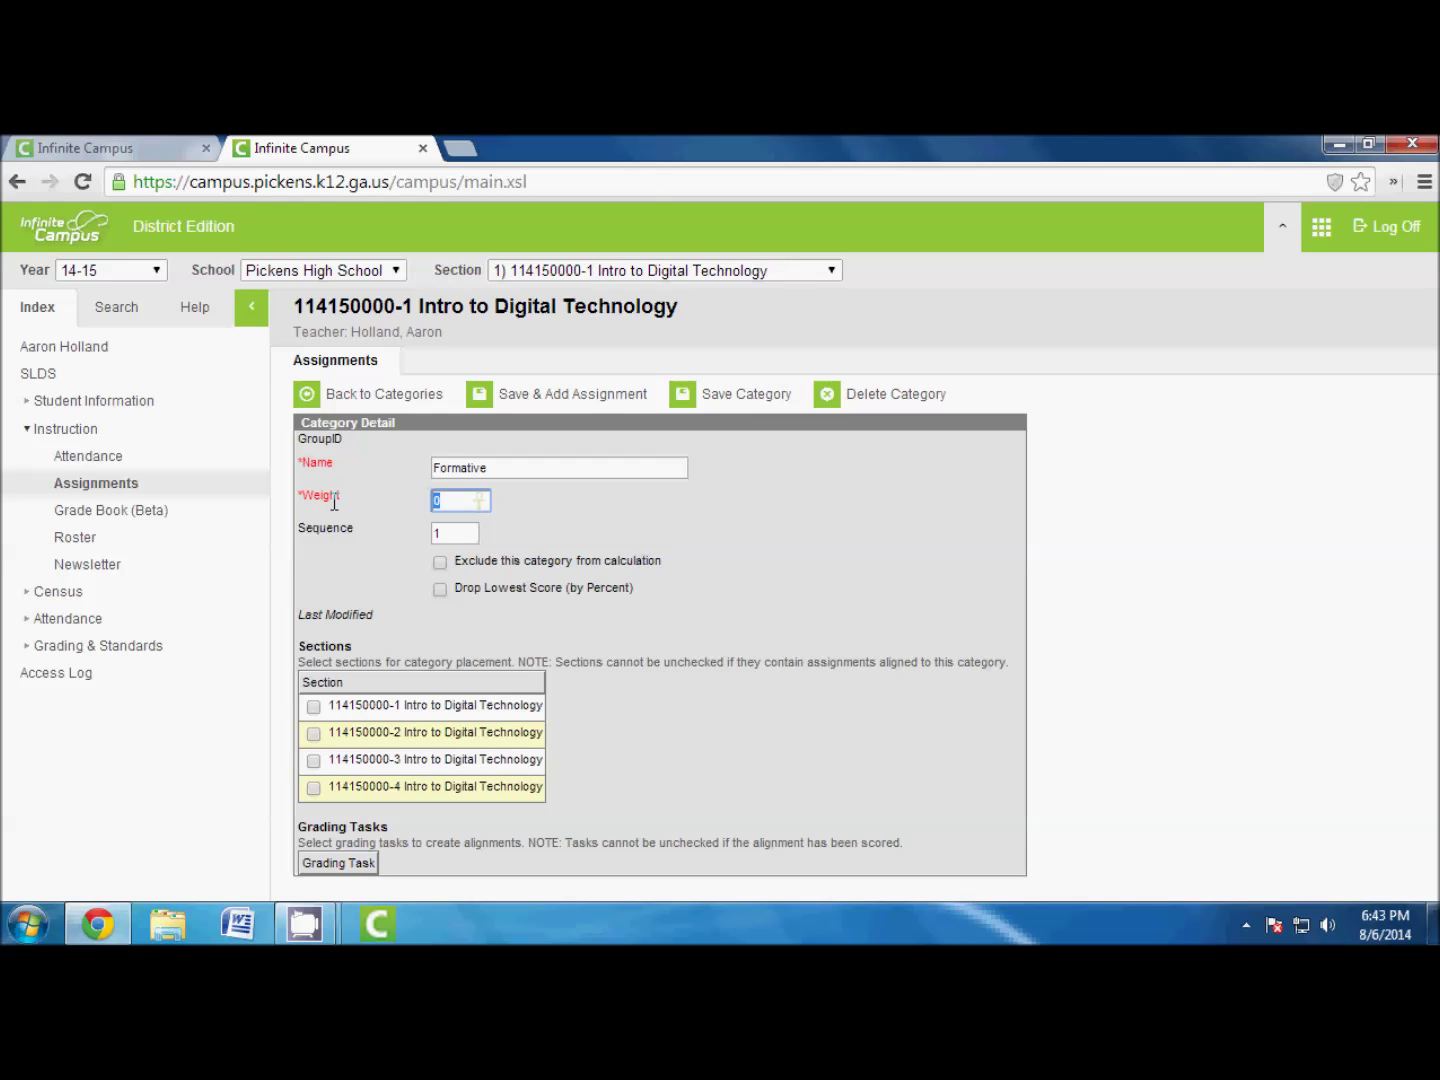
pyautogui.write('40')
pyautogui.click(442, 534)
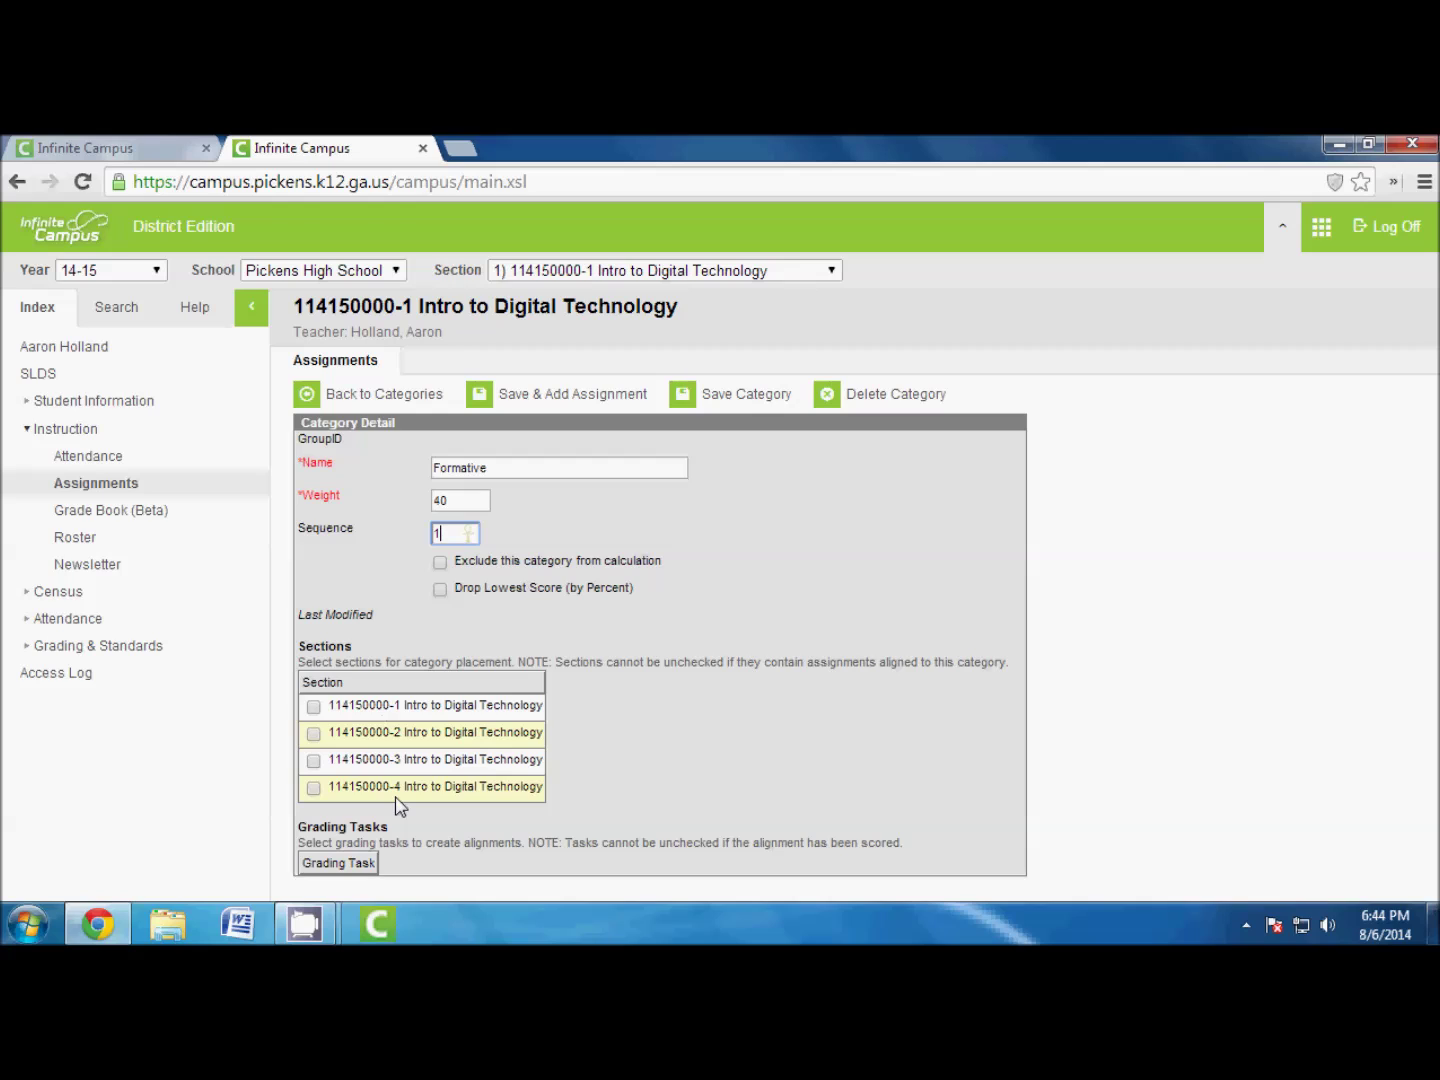
# Step: Place the Formative category in all four Intro to Digital Technology sections and align it to grading tasks Q1, Q2, Q3 and Q4
pyautogui.click(313, 706)
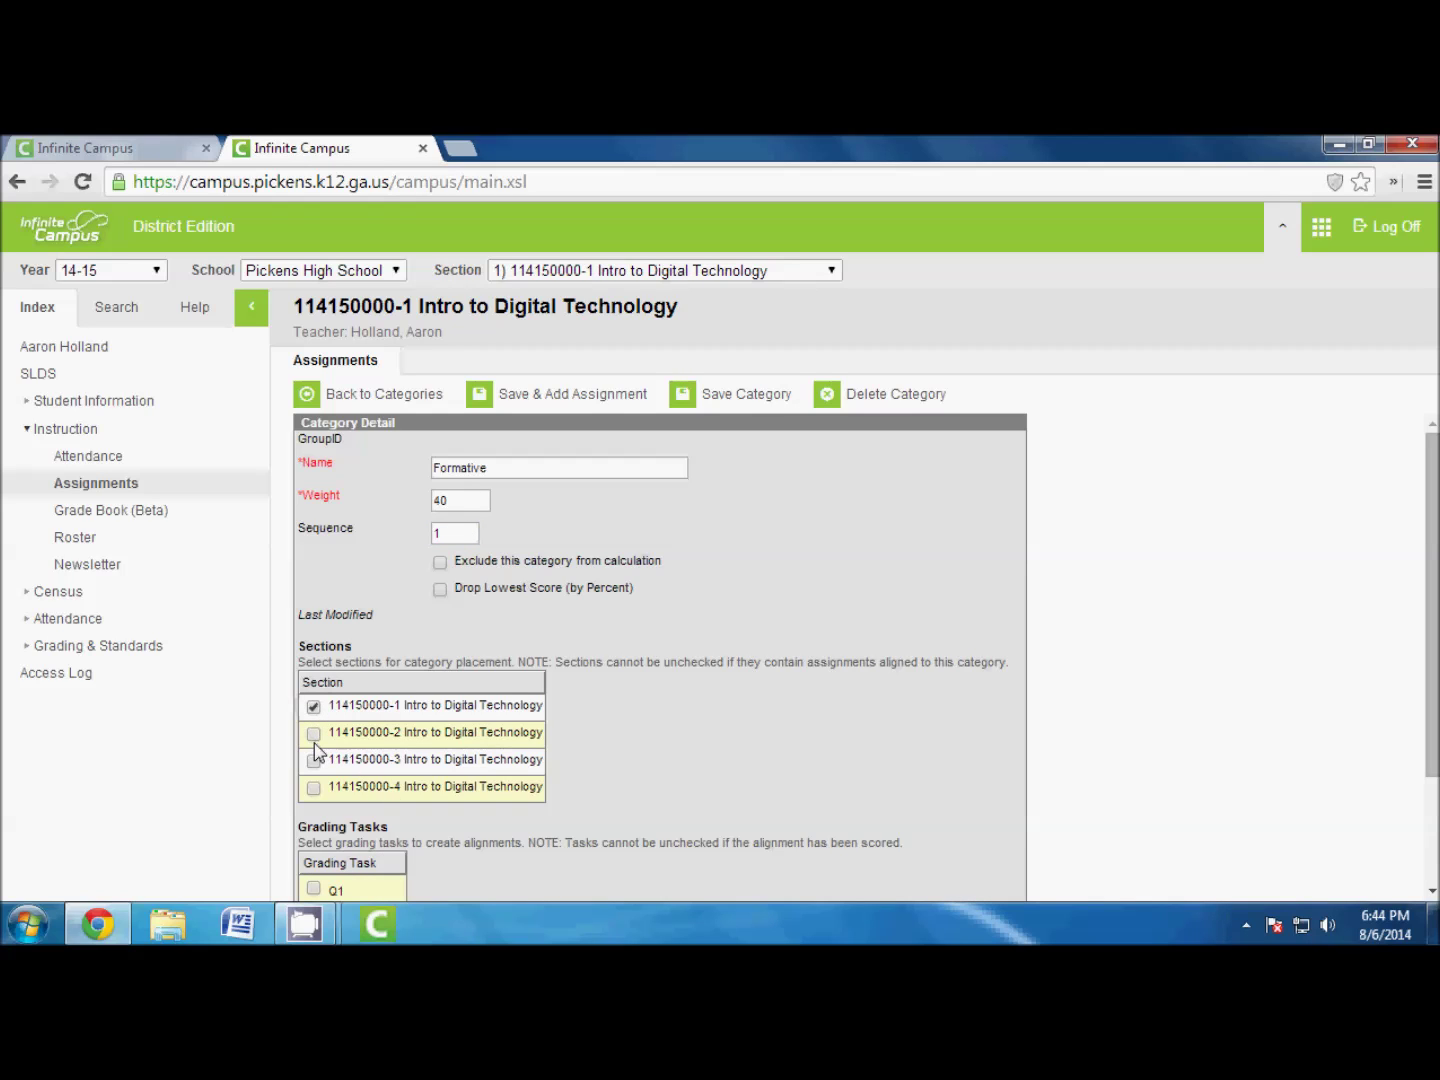
pyautogui.click(314, 733)
pyautogui.click(314, 787)
pyautogui.scroll(-3, 1184, 712)
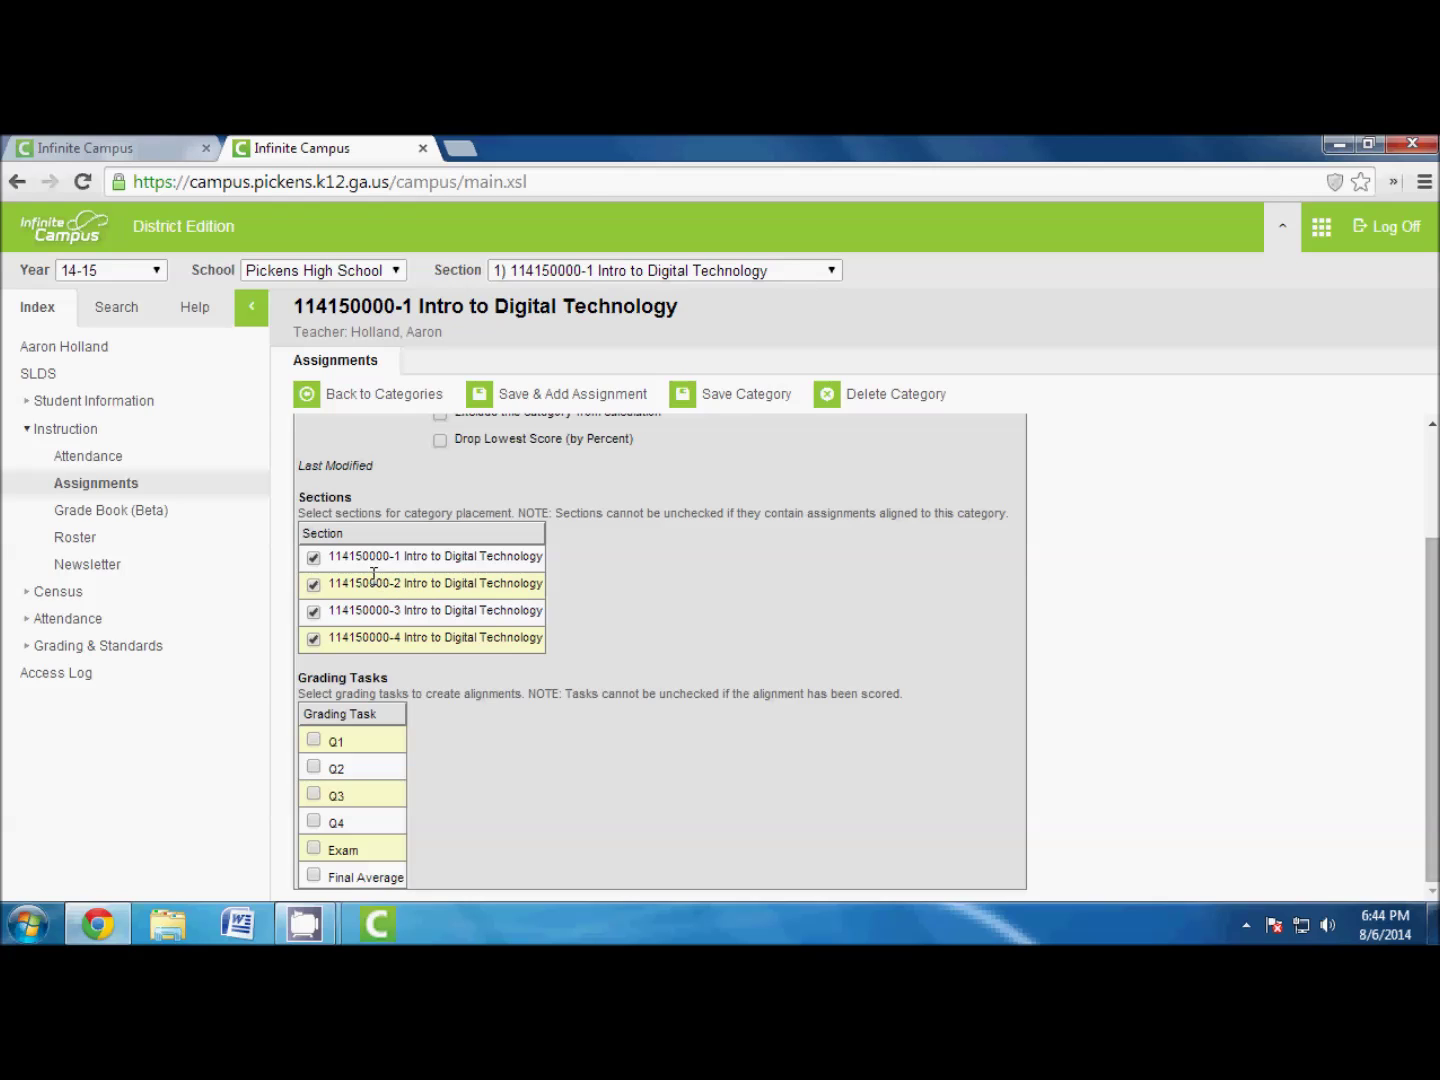
pyautogui.click(577, 679)
pyautogui.click(313, 767)
pyautogui.click(314, 822)
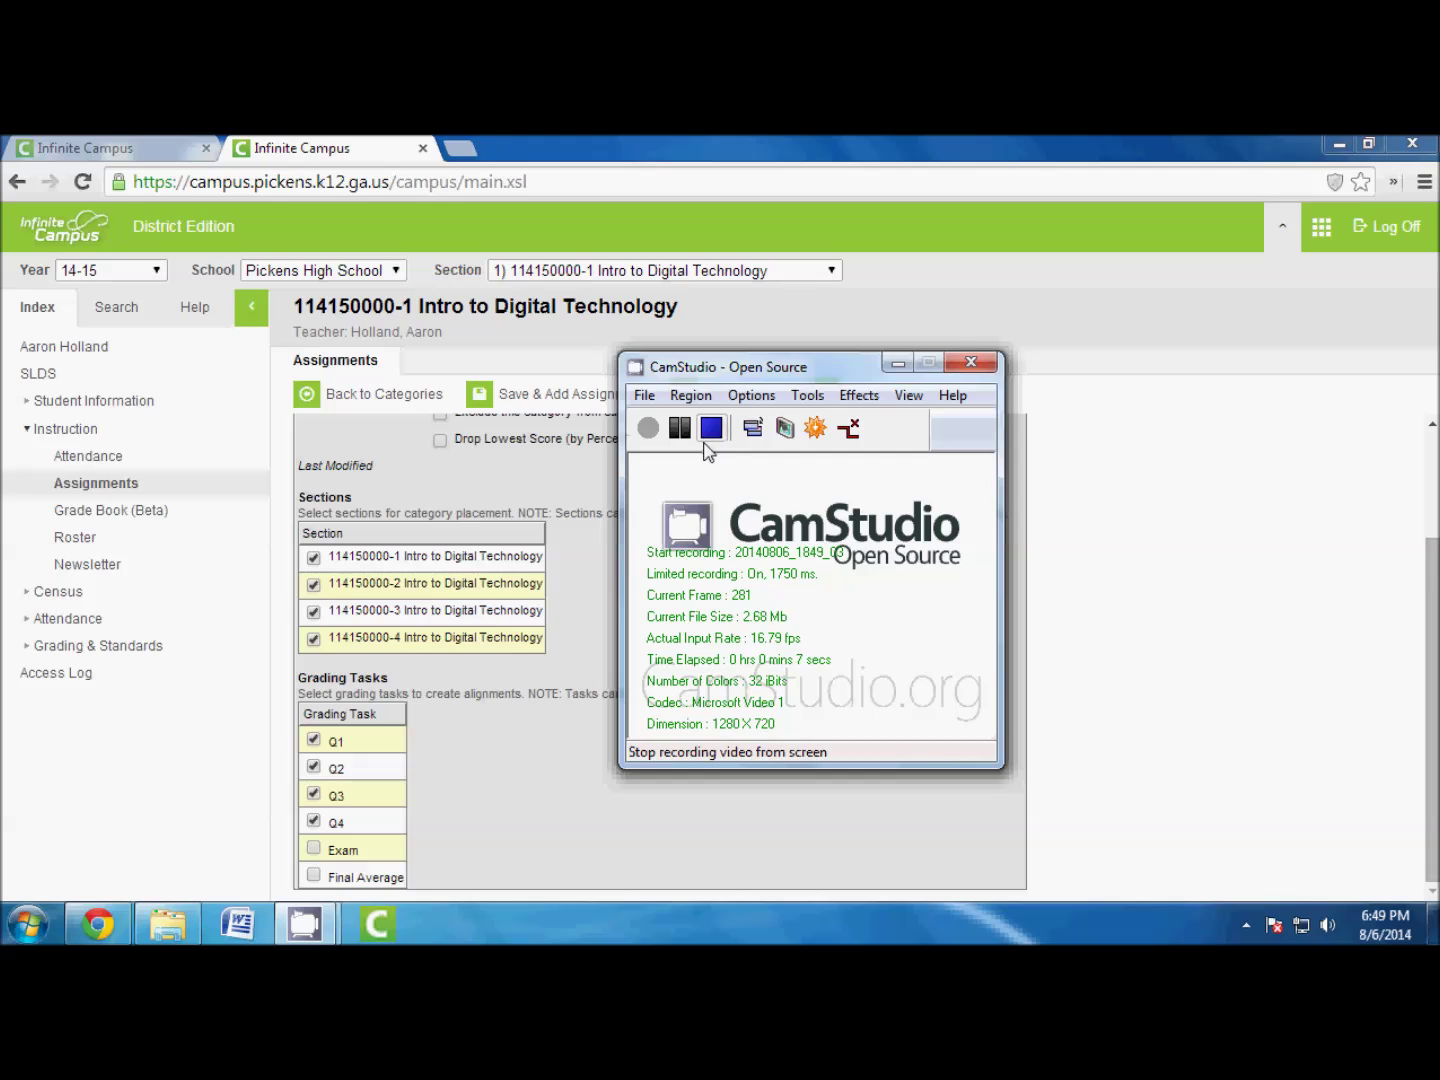
pyautogui.moveTo(724, 373); pyautogui.dragTo(952, 347)
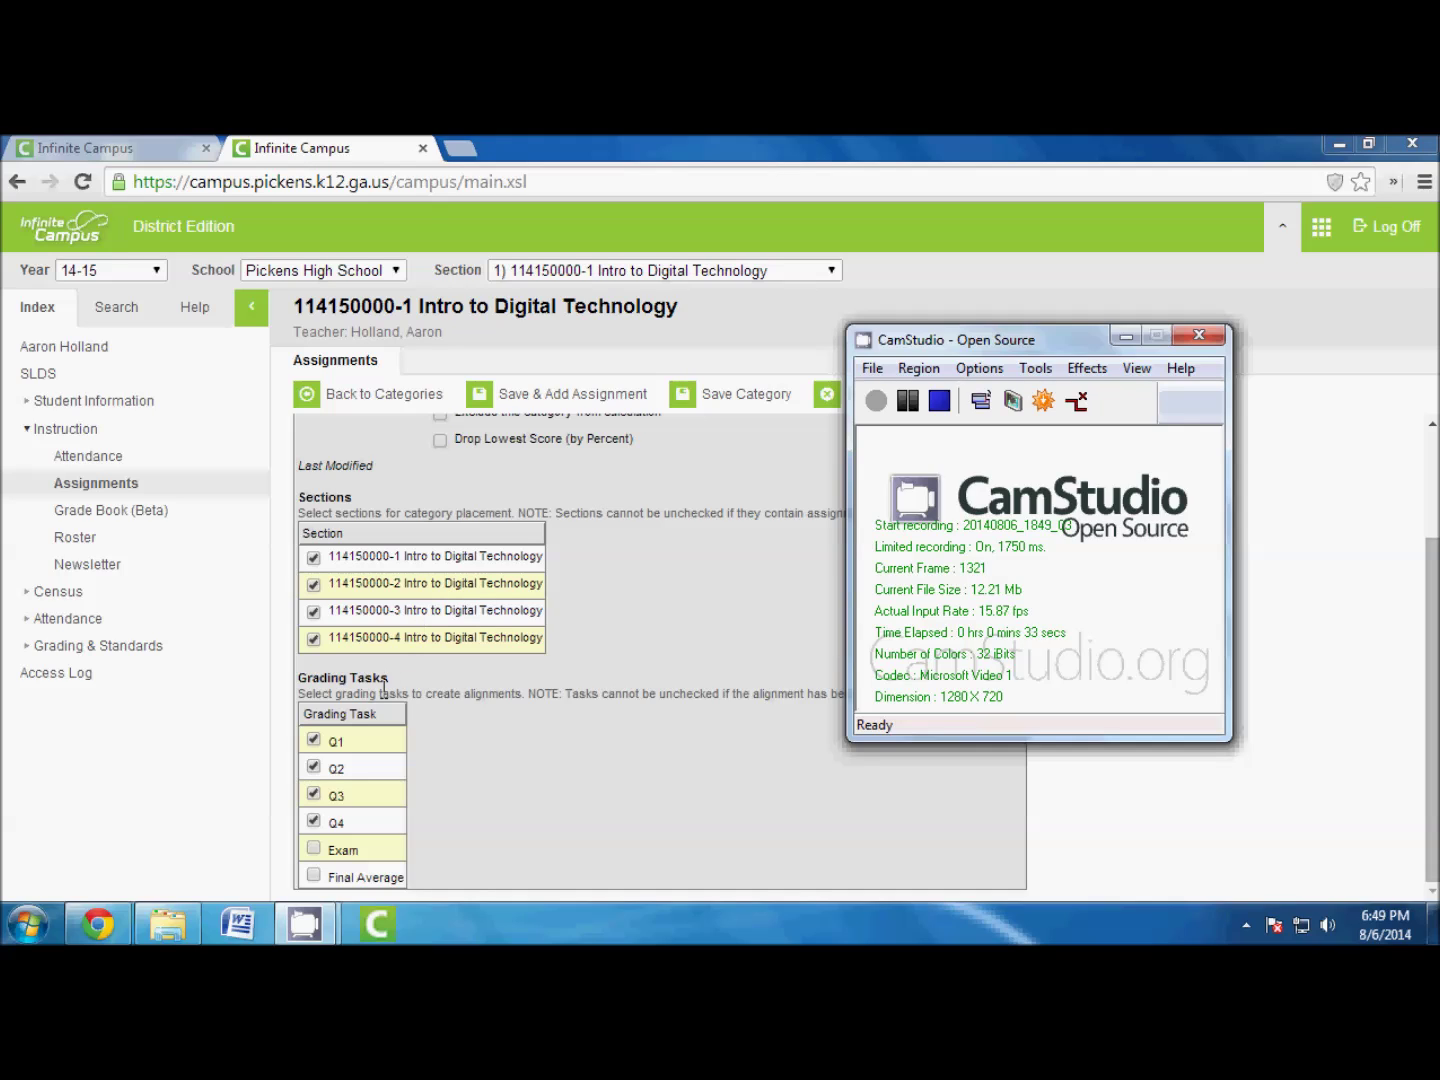
pyautogui.click(315, 791)
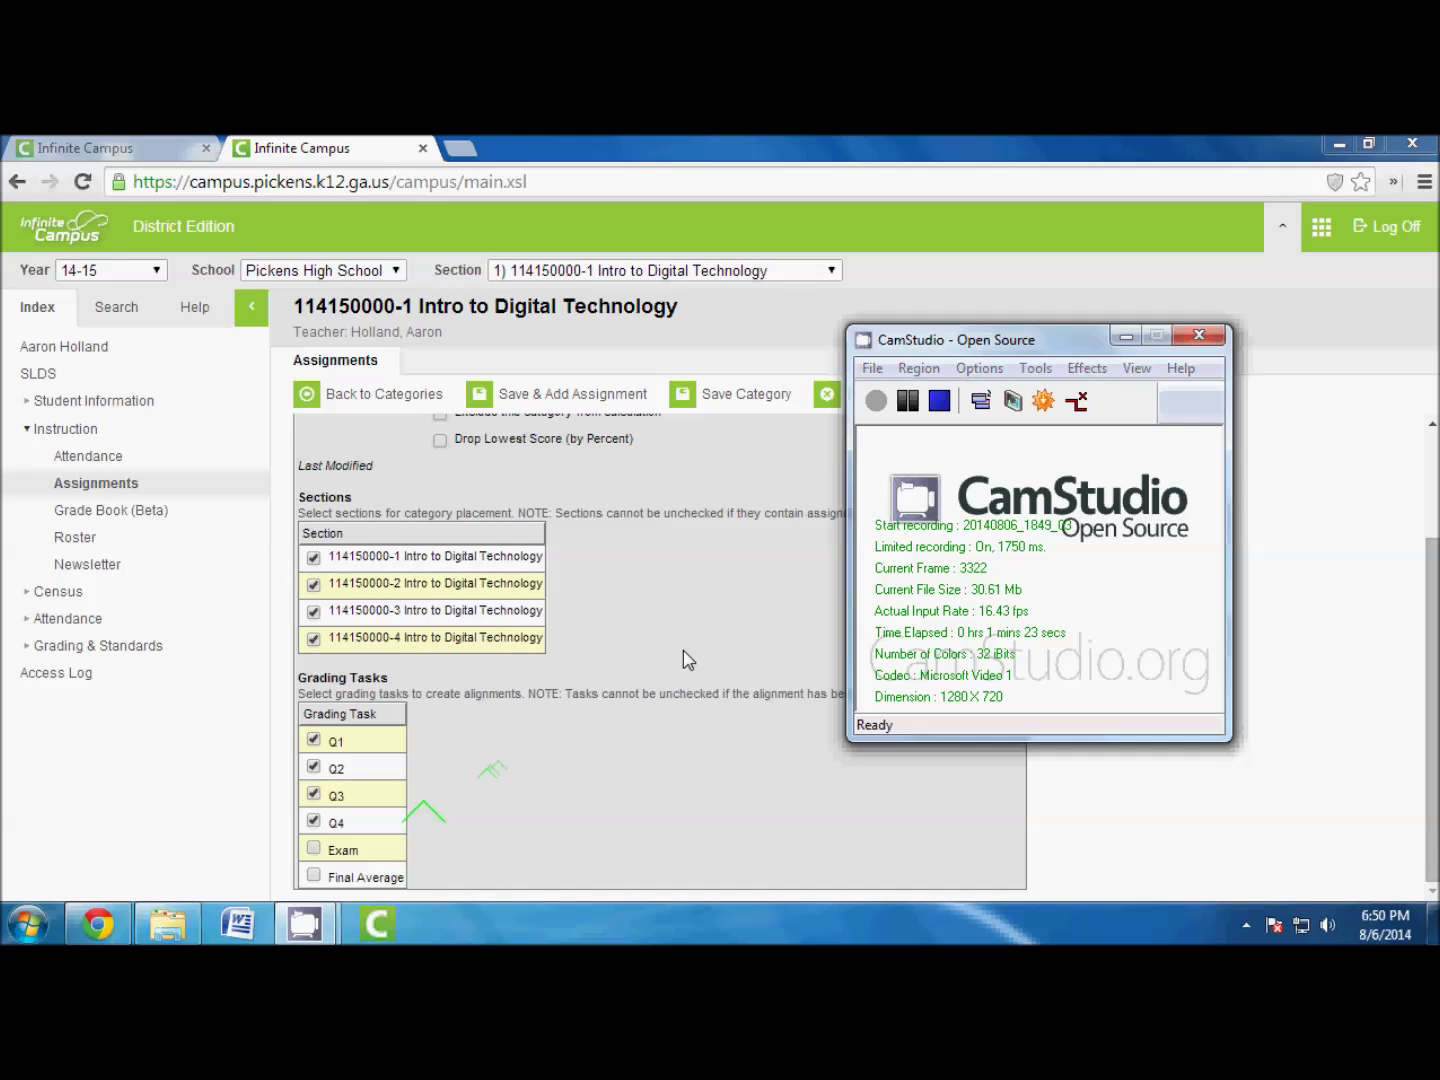
# Step: Save the Formative category, review its saved details and return to the category list
pyautogui.scroll(1, 683, 650)
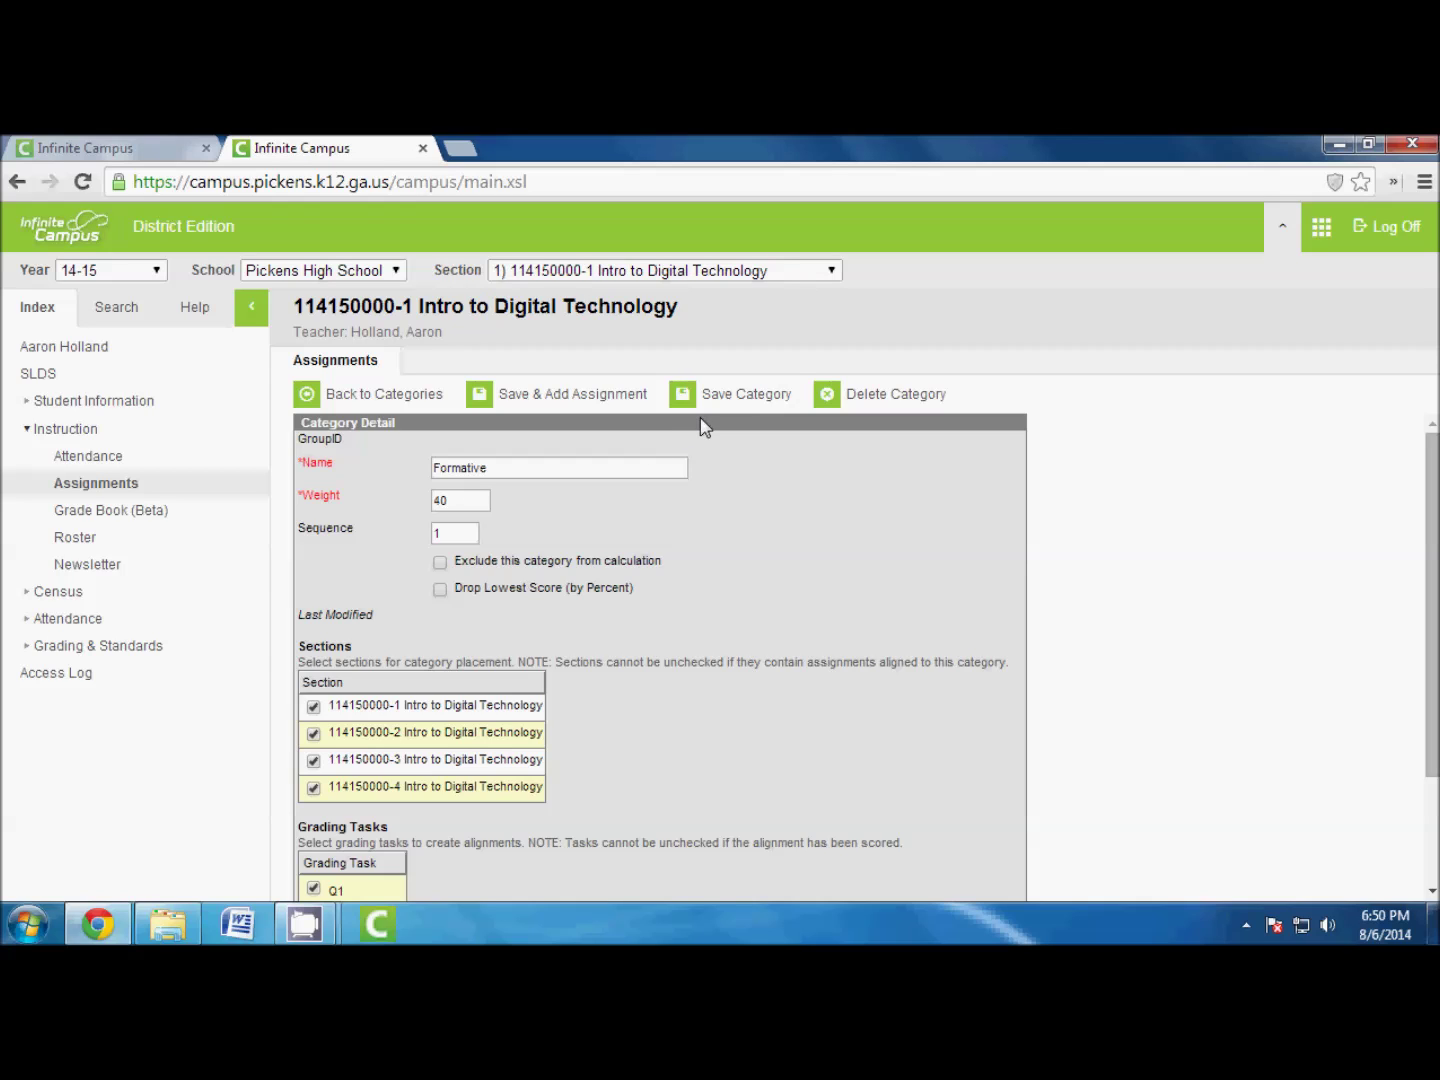
pyautogui.click(622, 398)
pyautogui.click(734, 400)
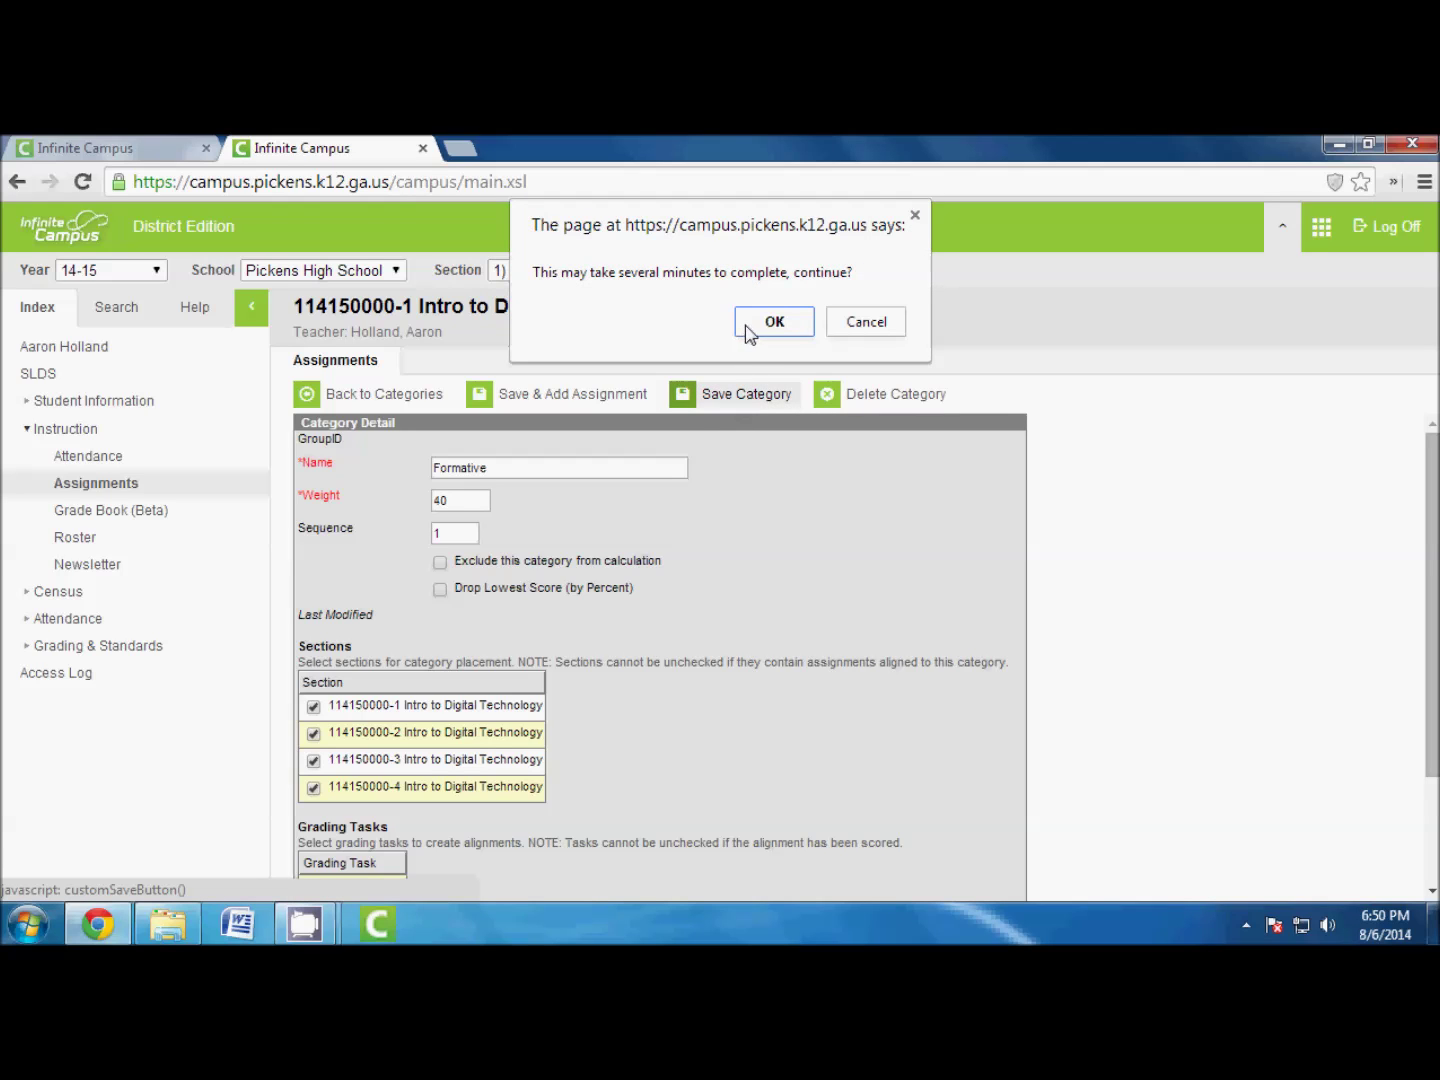
pyautogui.click(771, 322)
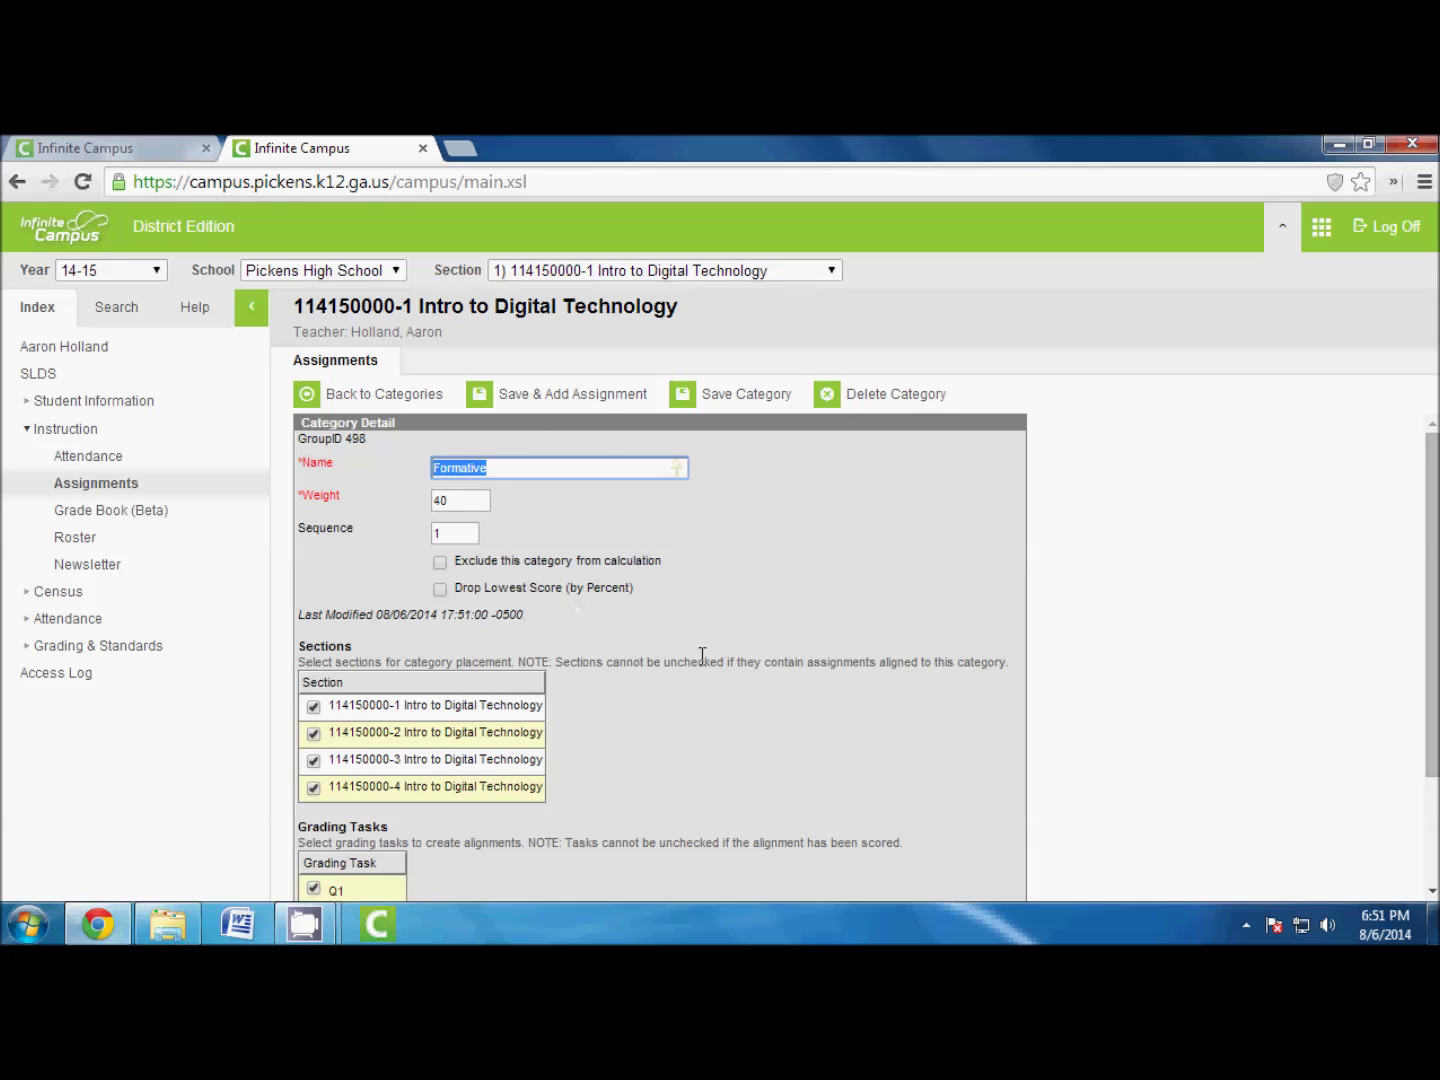
pyautogui.scroll(-1, 378, 644)
pyautogui.scroll(-1, 378, 645)
pyautogui.scroll(2, 376, 636)
pyautogui.click(375, 400)
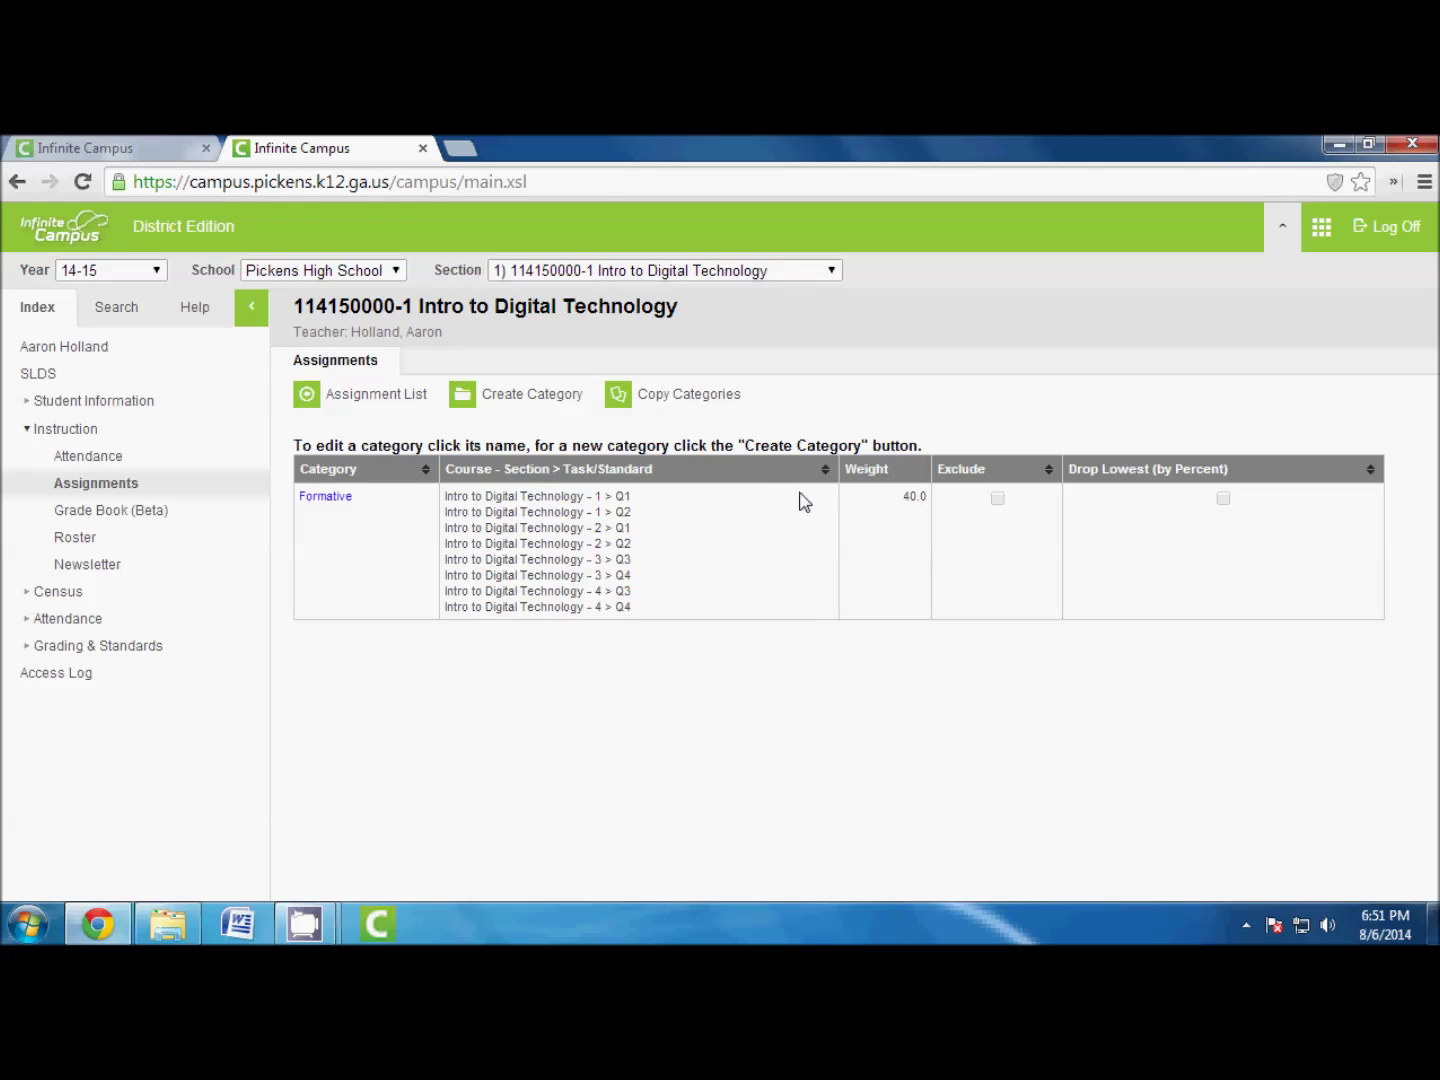
# Step: Start a second grading category named Summative with a weight of 60
pyautogui.click(533, 392)
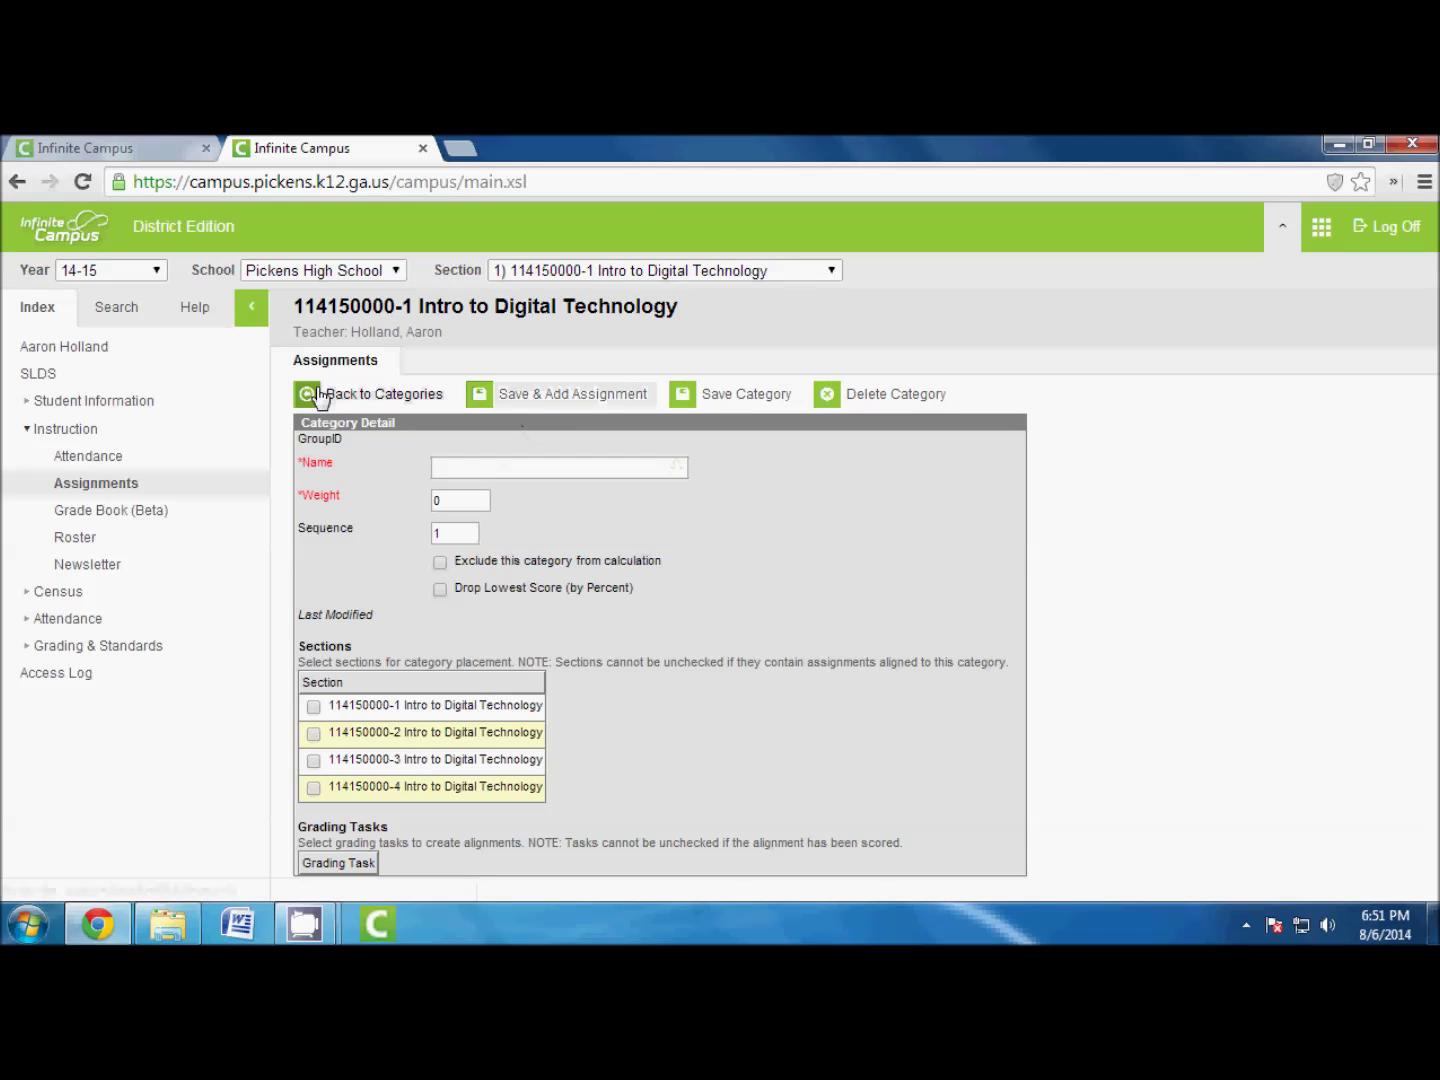
pyautogui.click(321, 393)
pyautogui.click(566, 393)
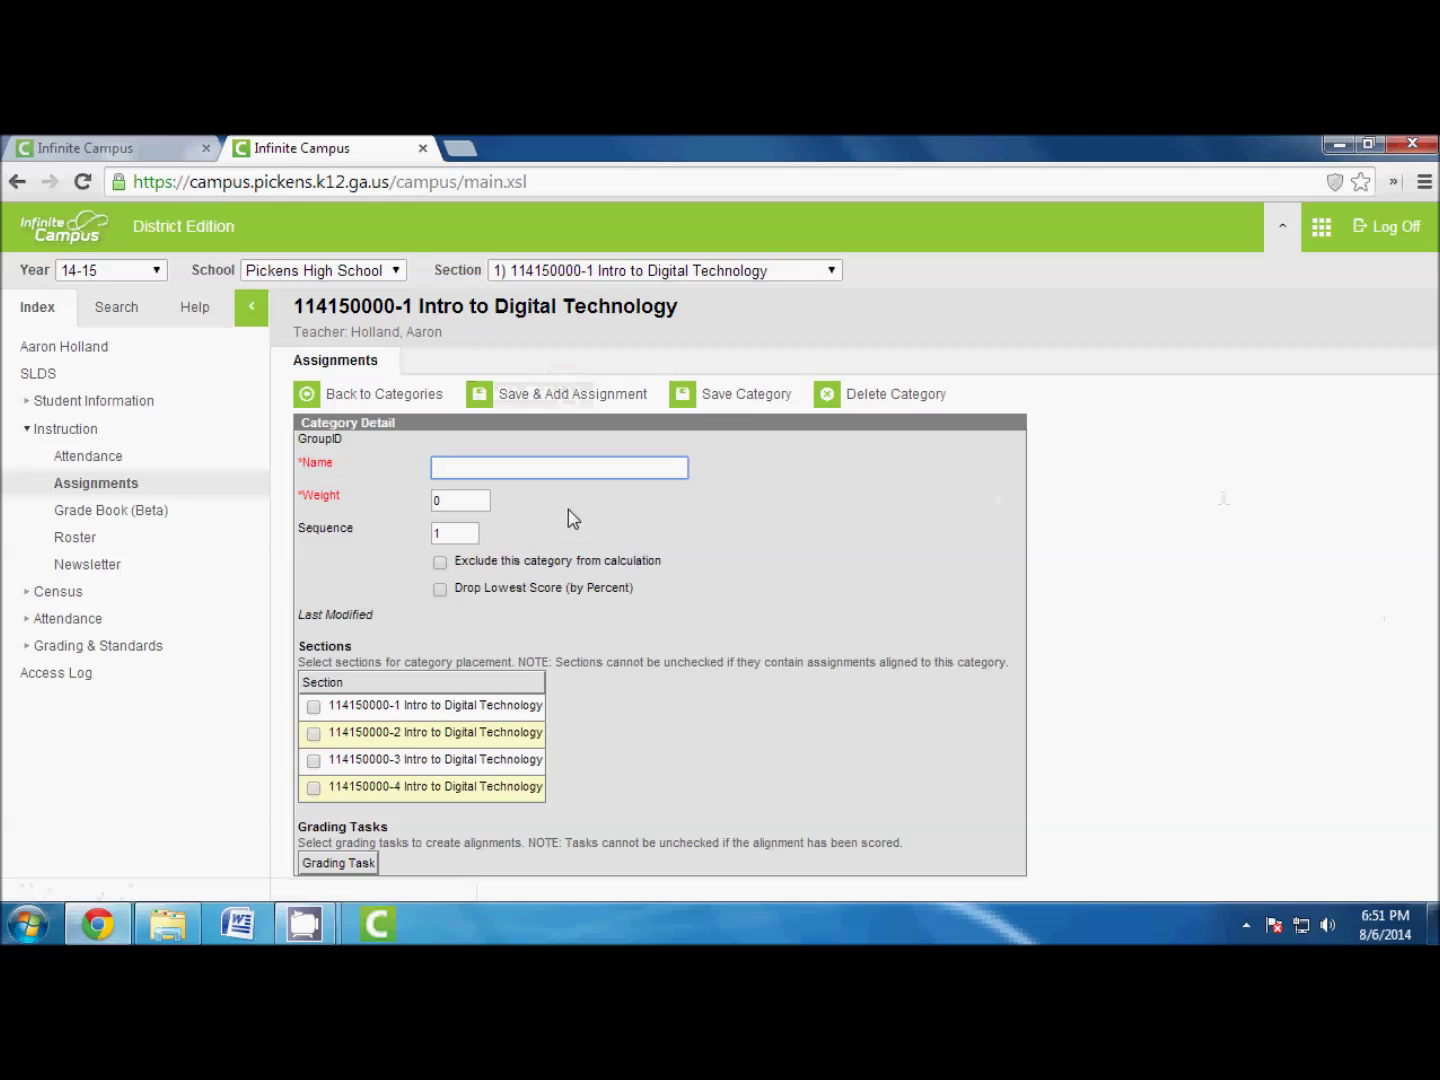
pyautogui.click(548, 473)
pyautogui.write('S')
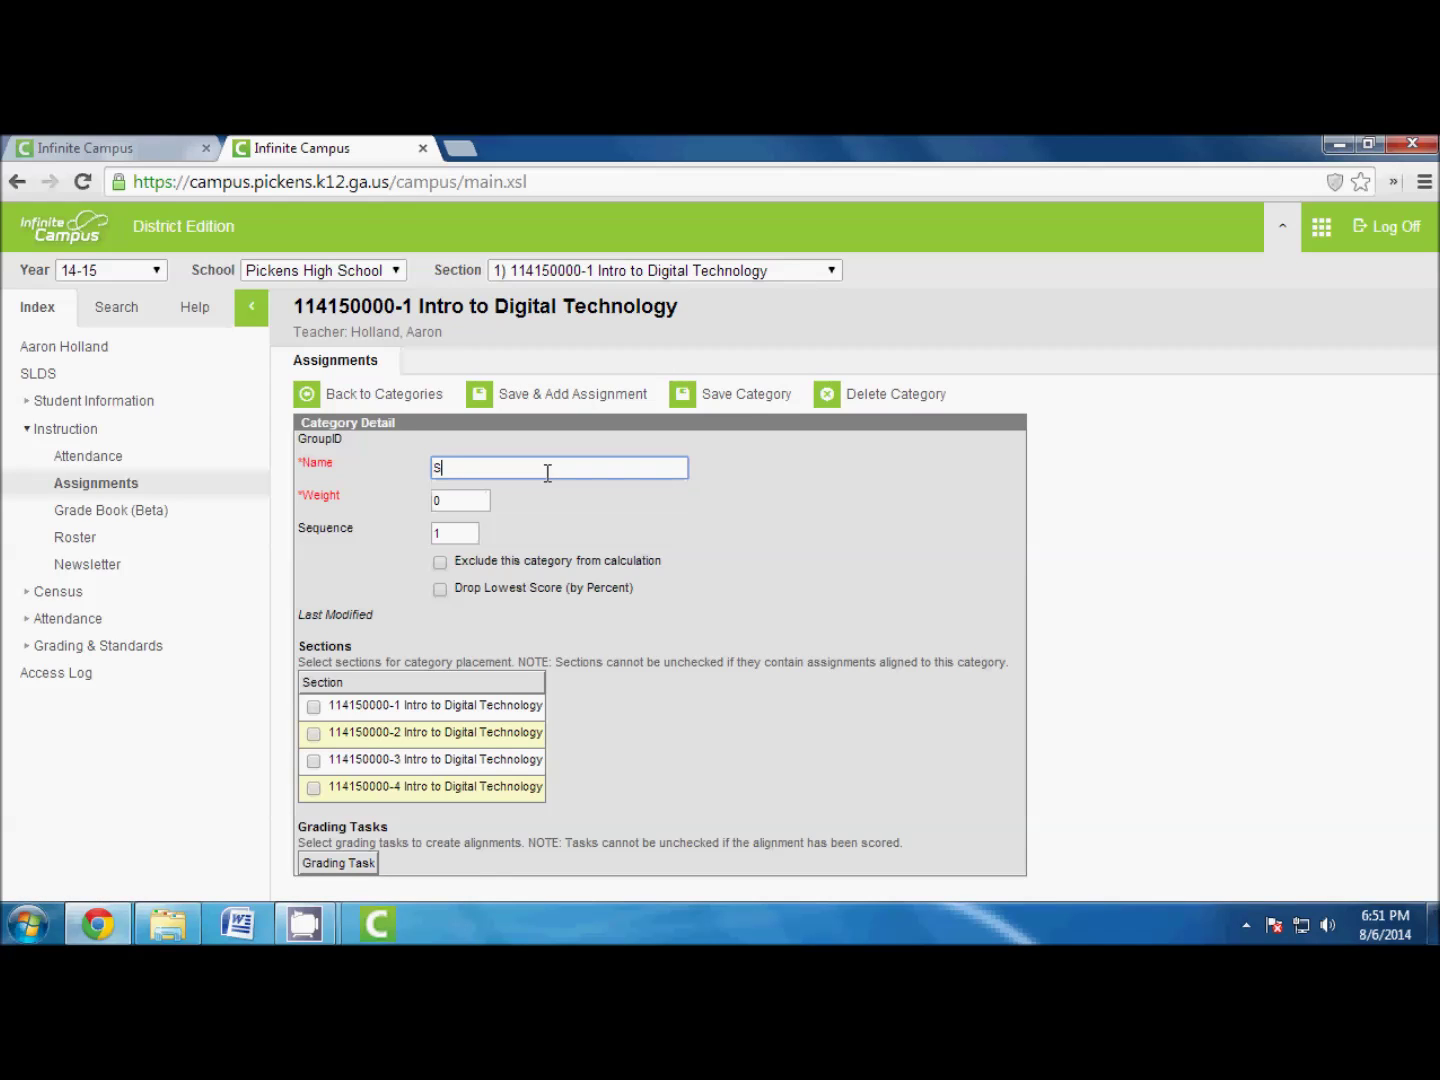
pyautogui.write('ummative')
pyautogui.click(460, 498)
pyautogui.write('60')
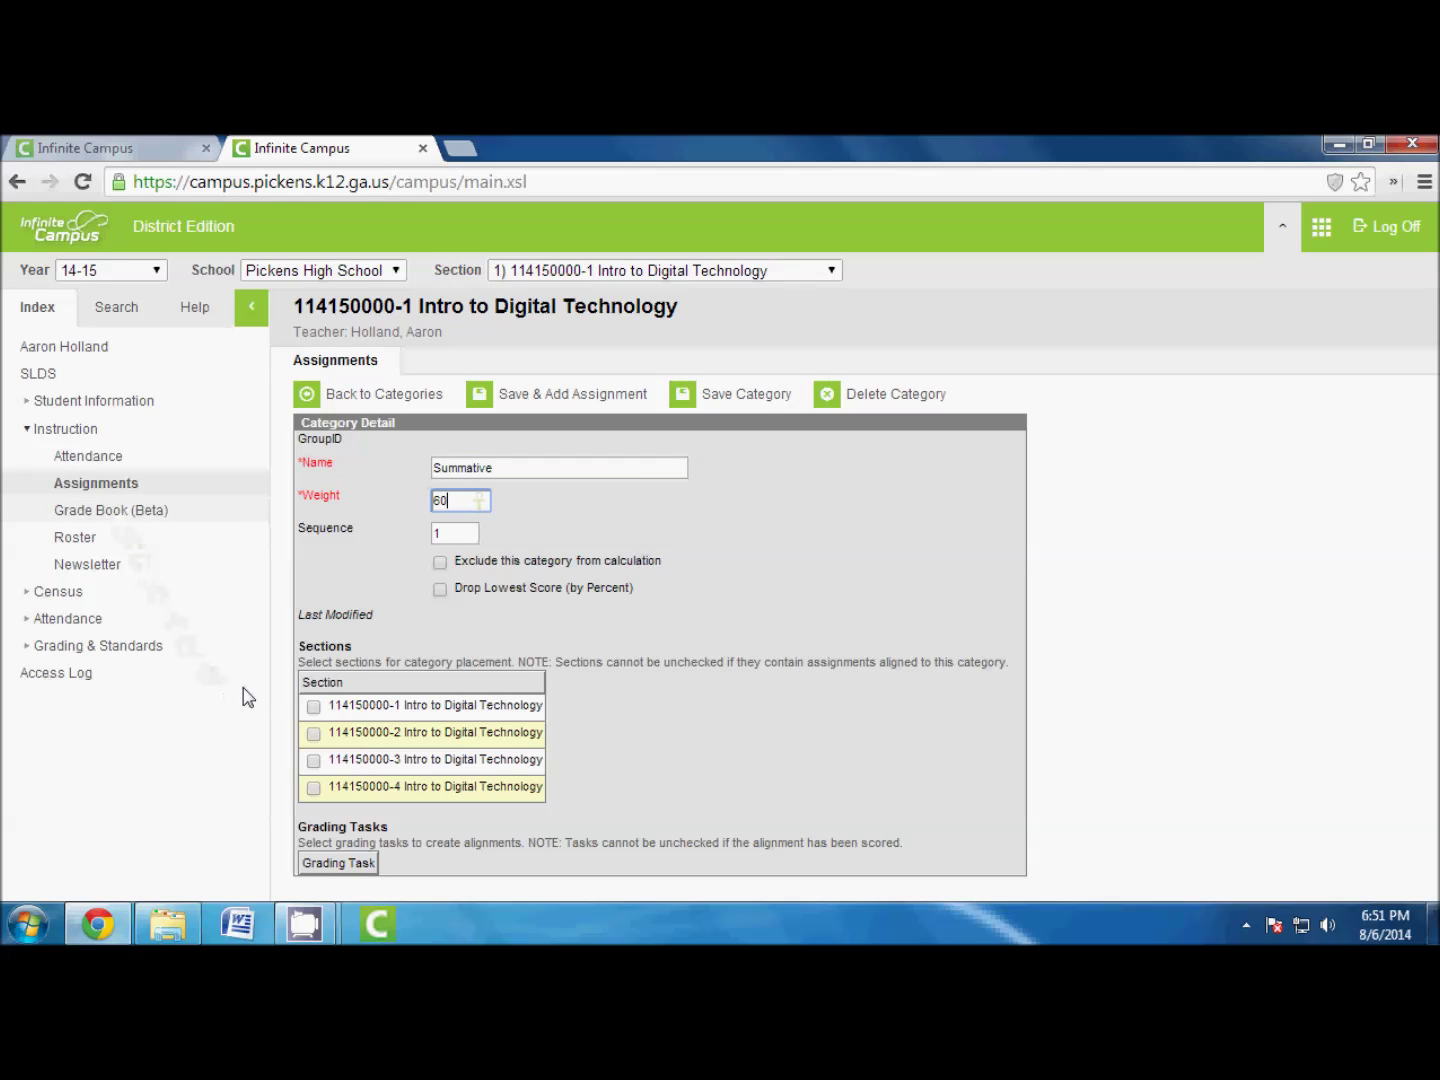
# Step: Assign the Summative category to all four Intro to Digital Technology sections and to grading tasks Q1 through Q4
pyautogui.click(313, 707)
pyautogui.click(313, 733)
pyautogui.click(313, 762)
pyautogui.scroll(-1, 565, 746)
pyautogui.click(313, 675)
pyautogui.scroll(-1, 379, 745)
pyautogui.click(314, 740)
pyautogui.click(314, 767)
pyautogui.click(313, 794)
pyautogui.click(314, 821)
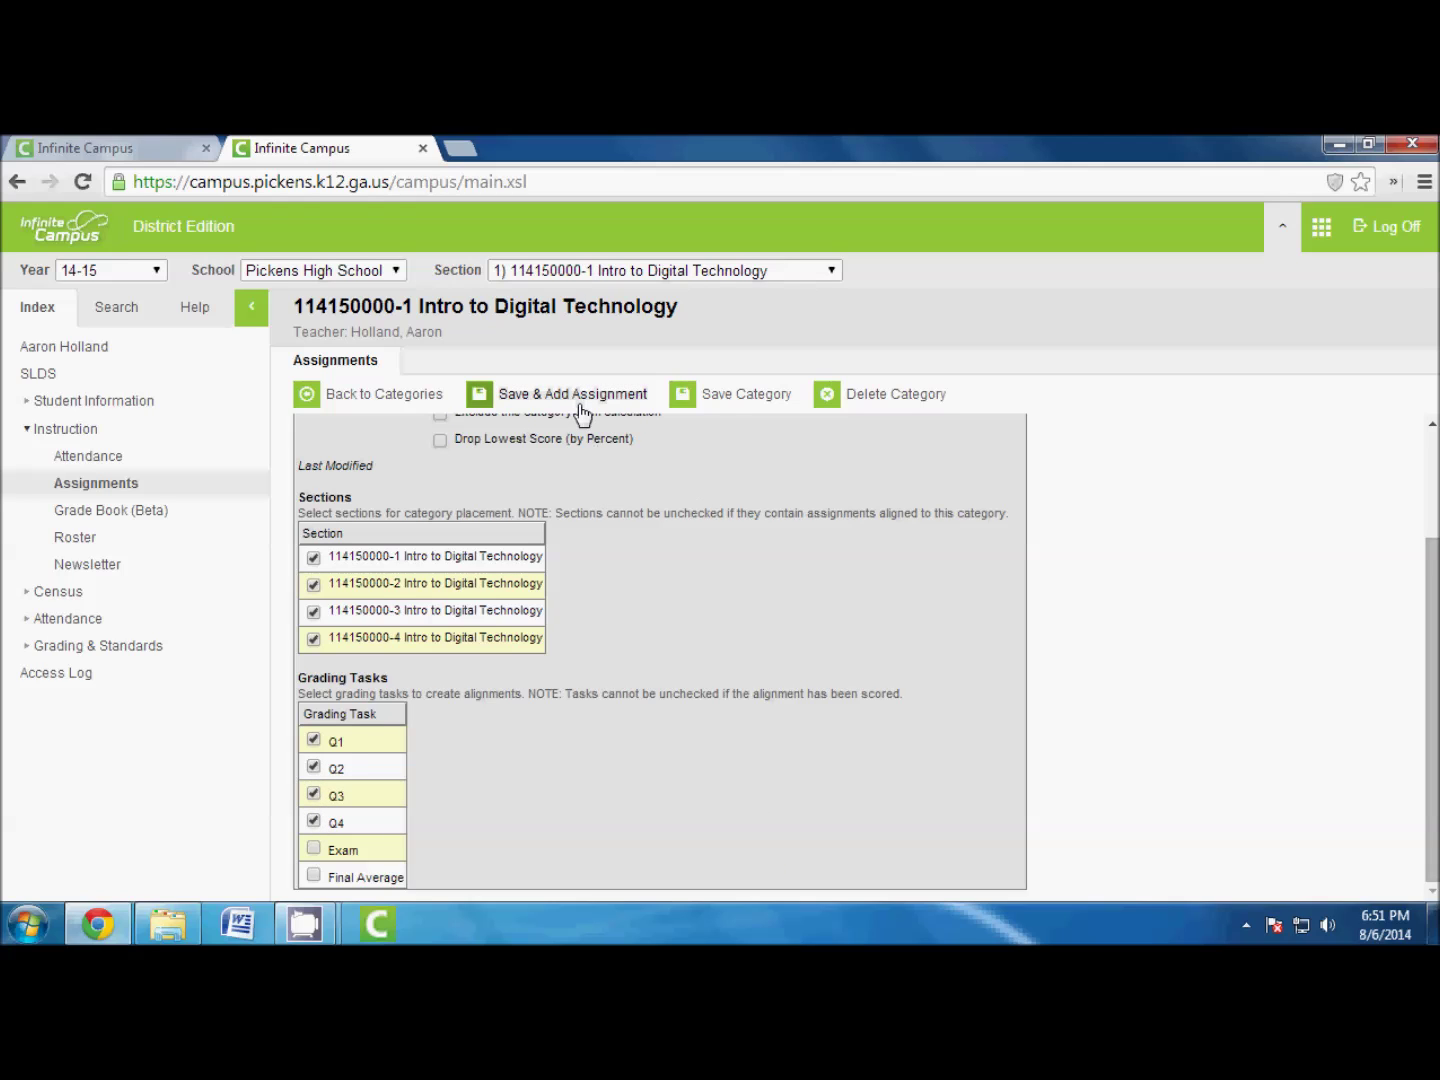
# Step: Save the Summative category and return to the category list
pyautogui.click(729, 395)
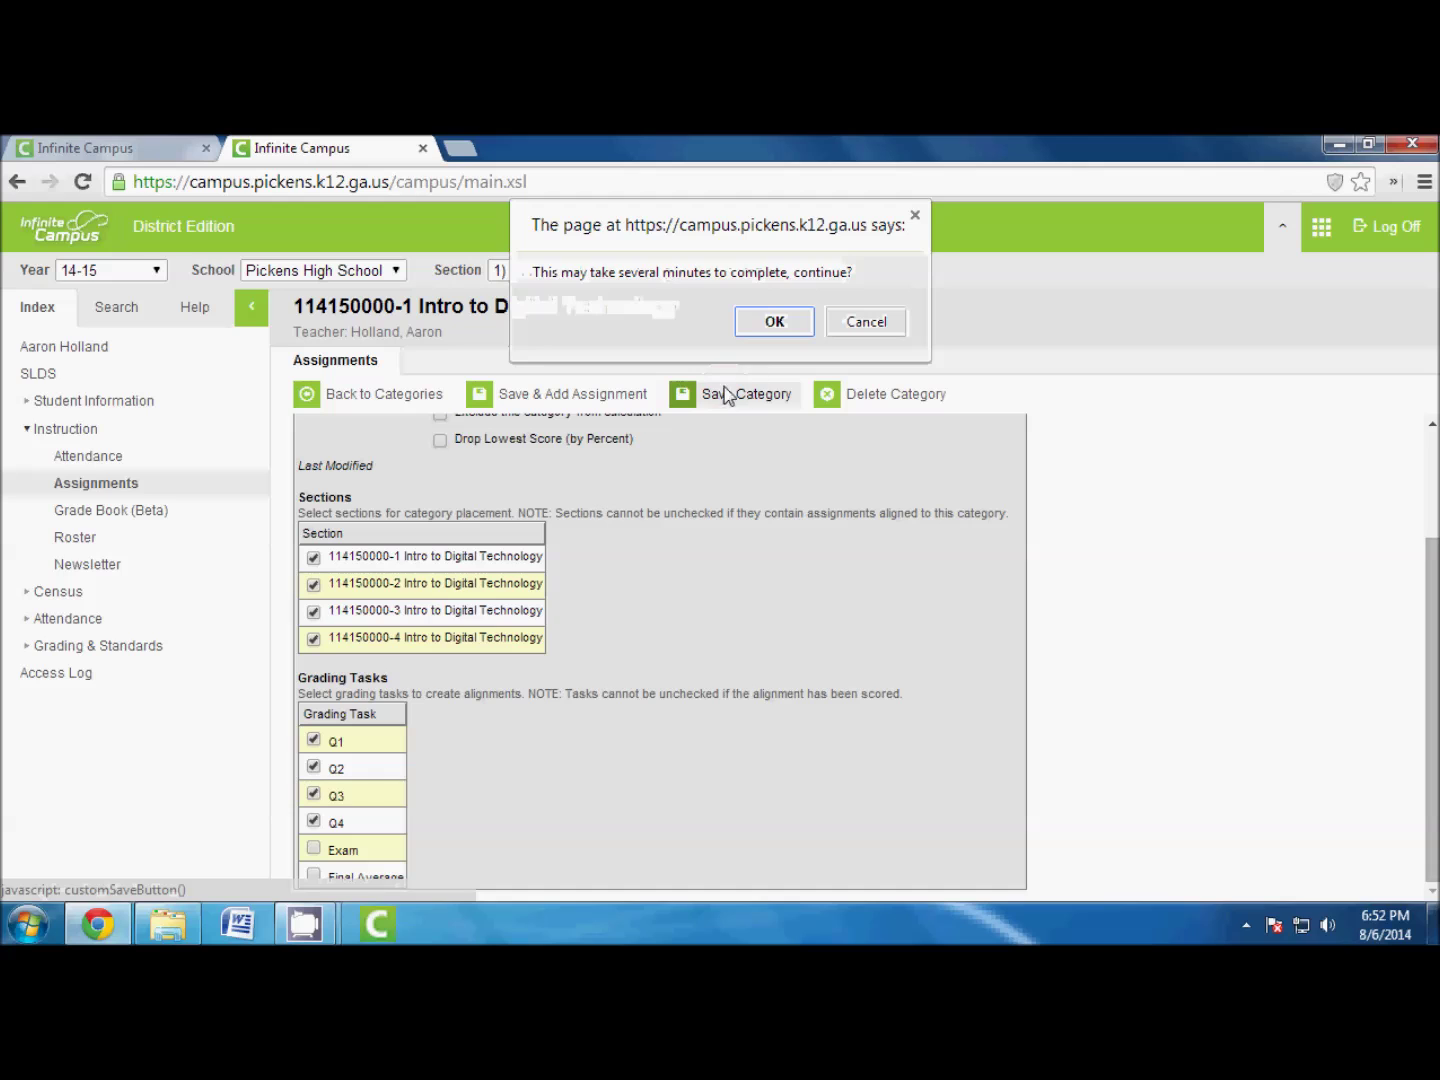
pyautogui.click(788, 324)
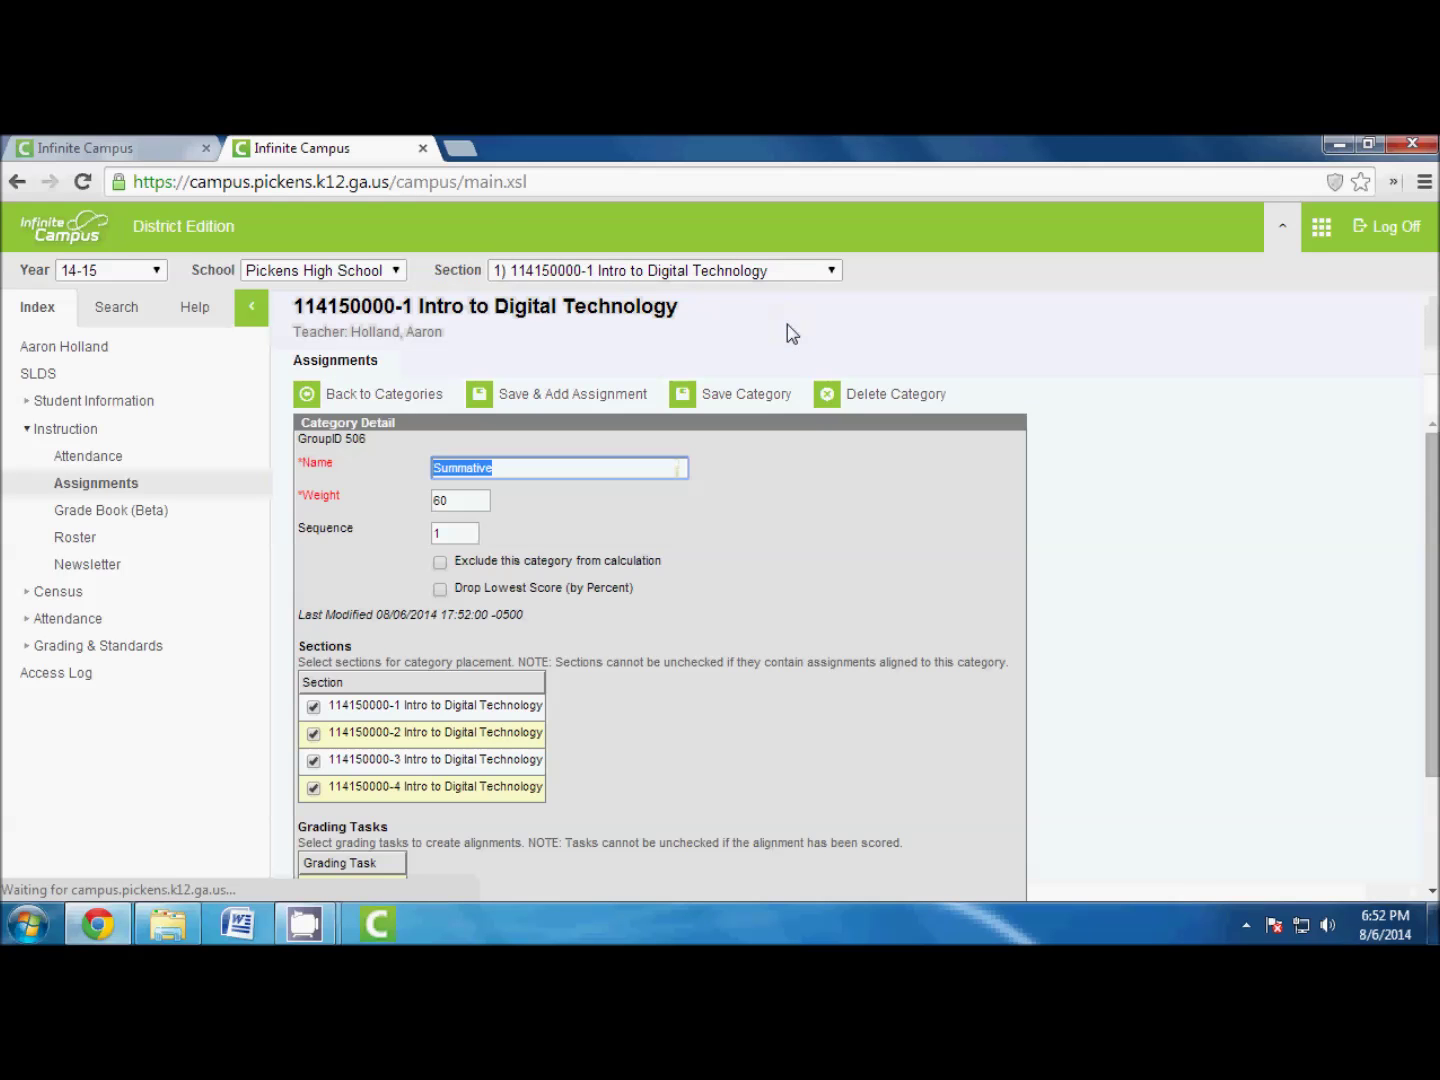
pyautogui.click(387, 398)
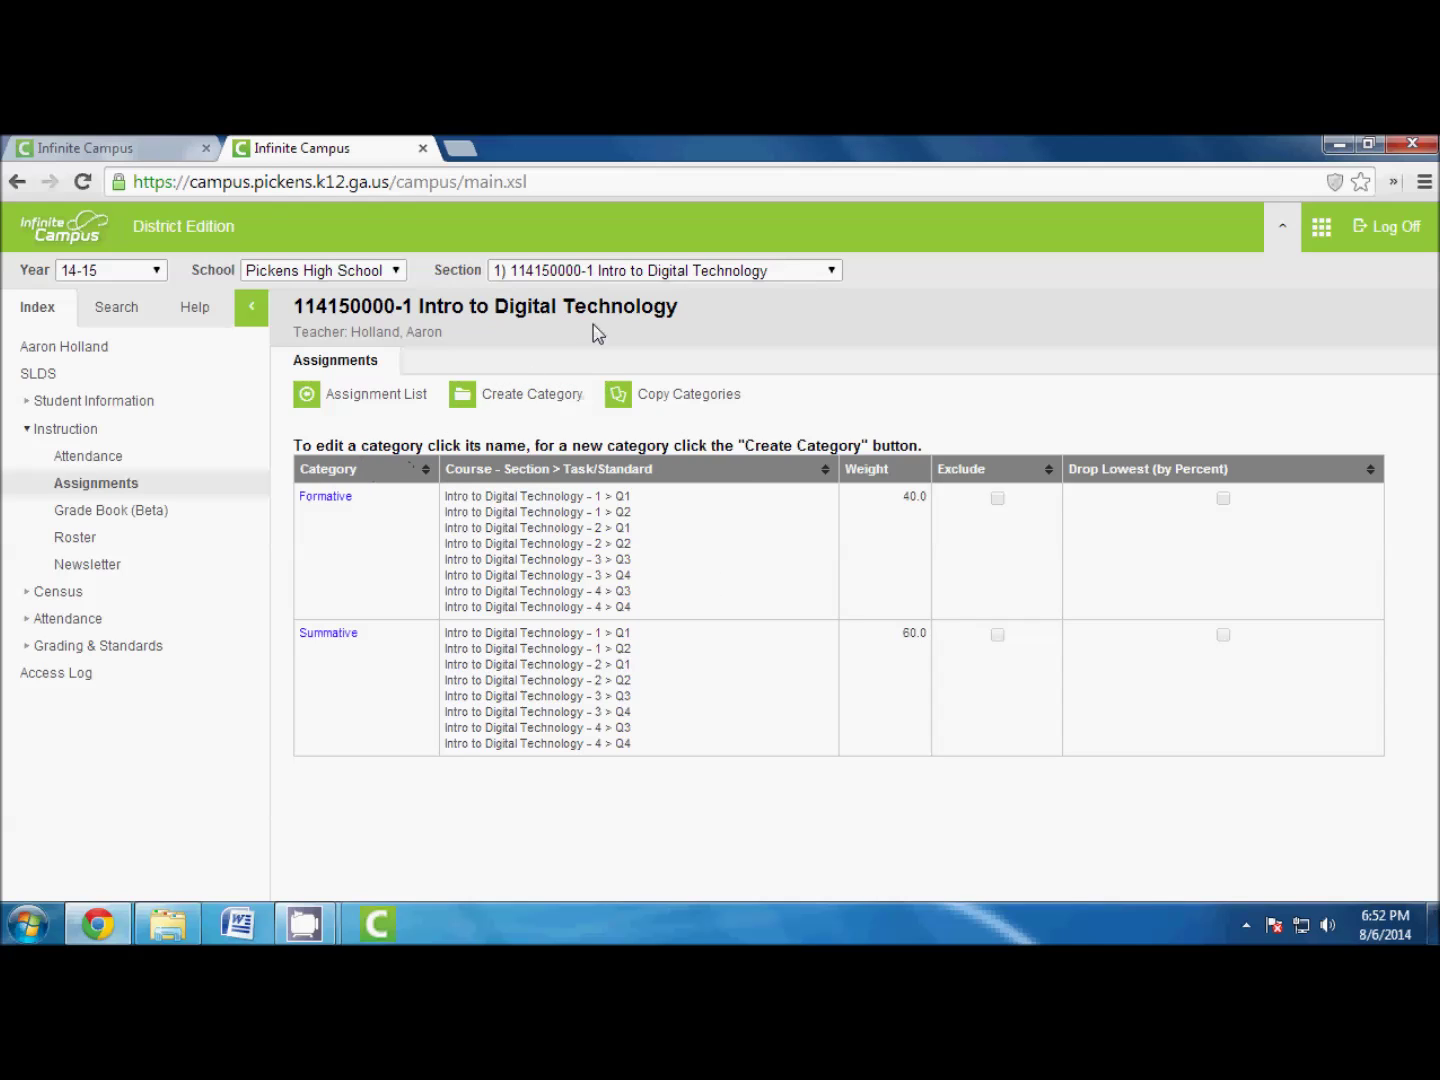
pyautogui.click(645, 280)
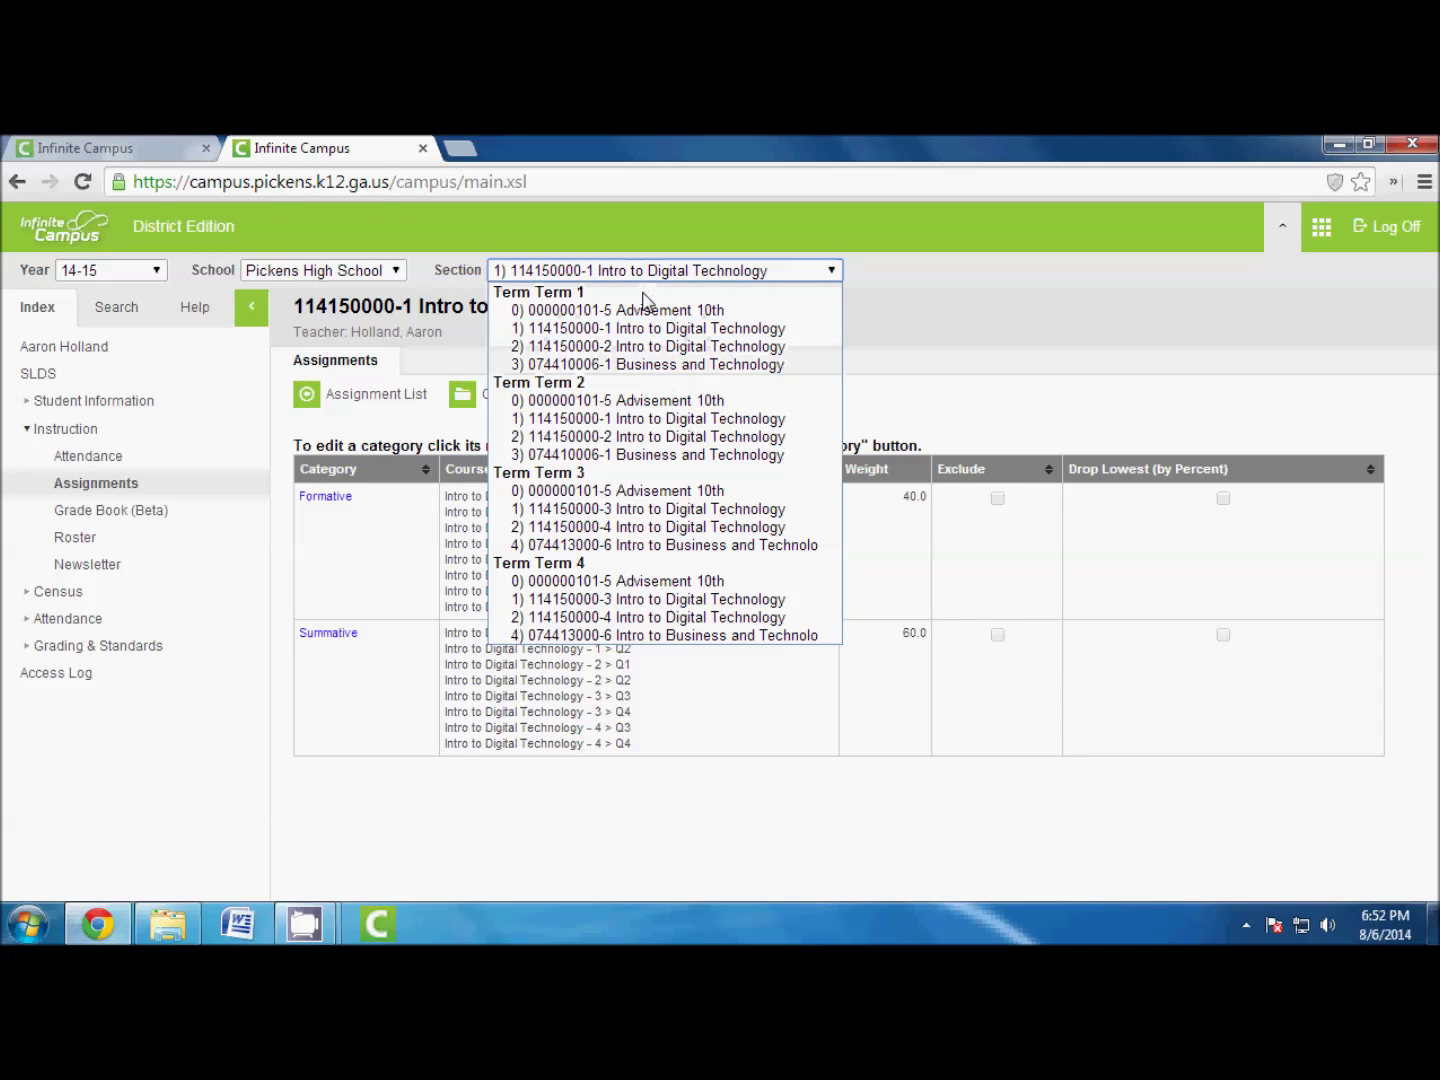
pyautogui.click(644, 365)
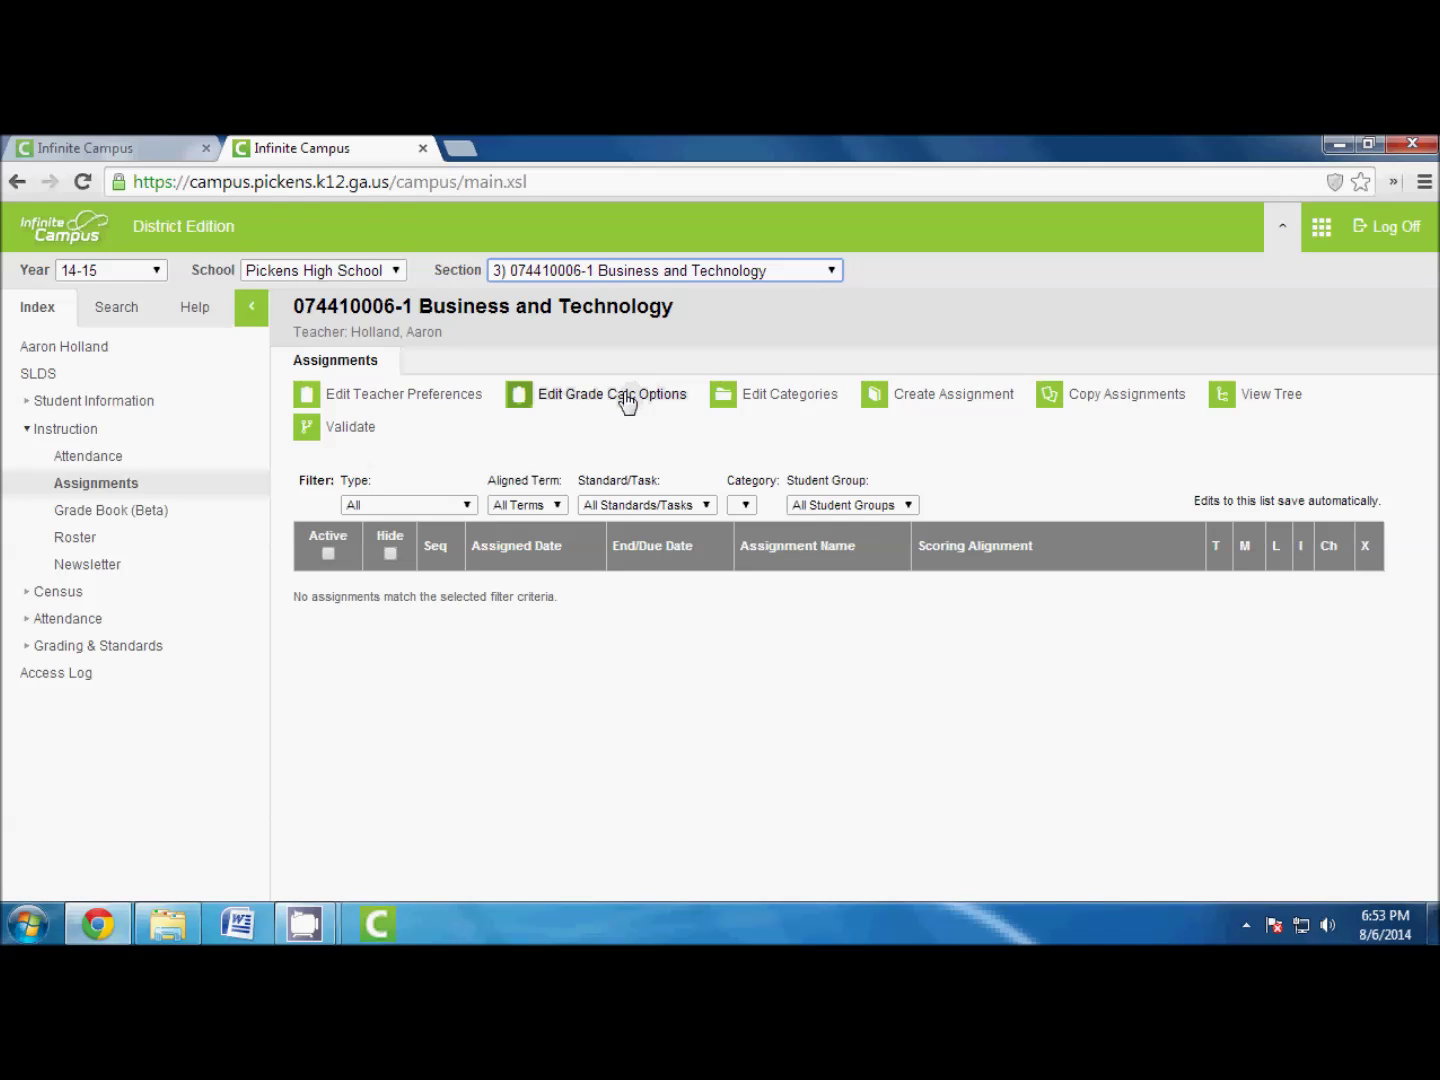
pyautogui.click(798, 396)
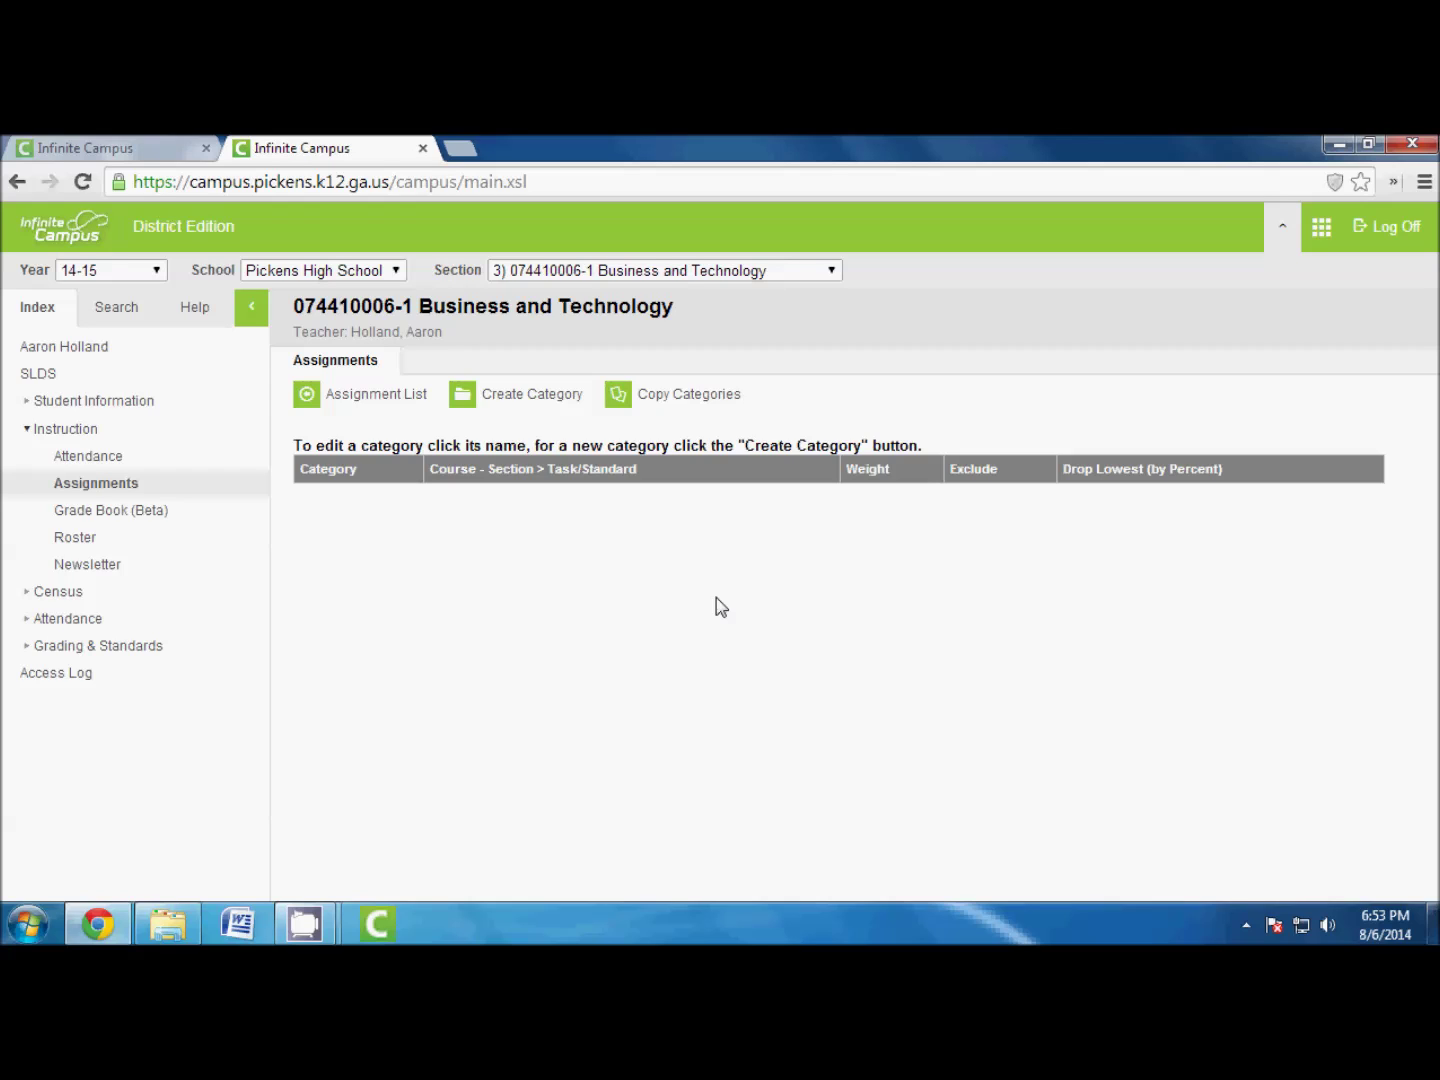
pyautogui.click(527, 399)
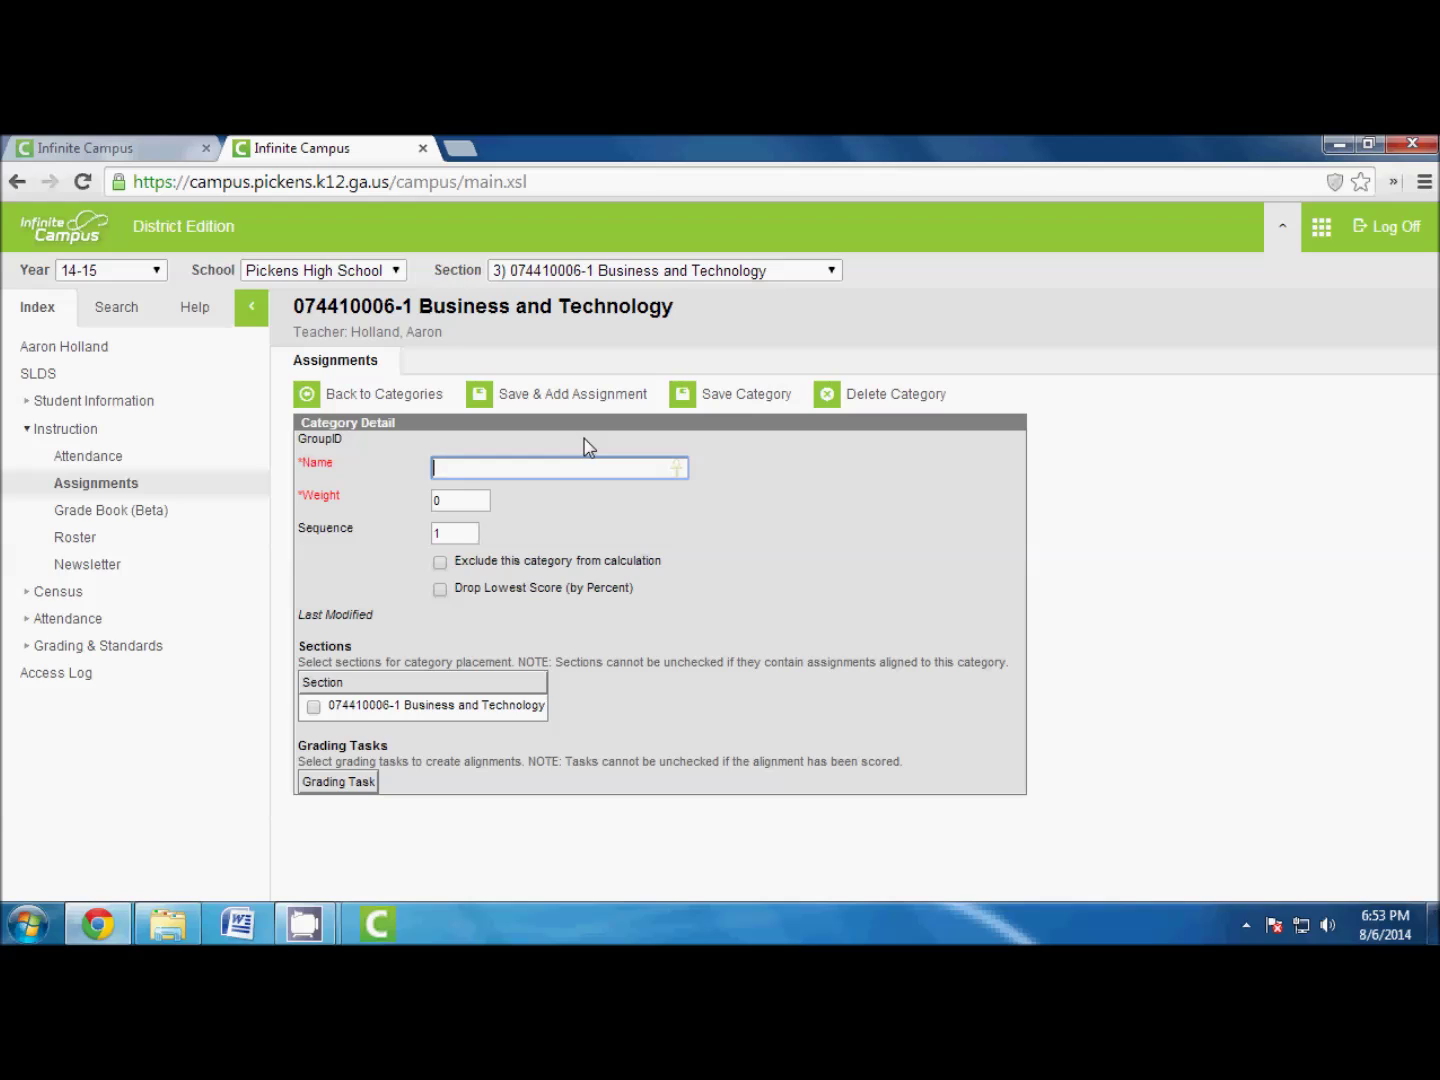
pyautogui.write('Formative')
pyautogui.press('Tab')
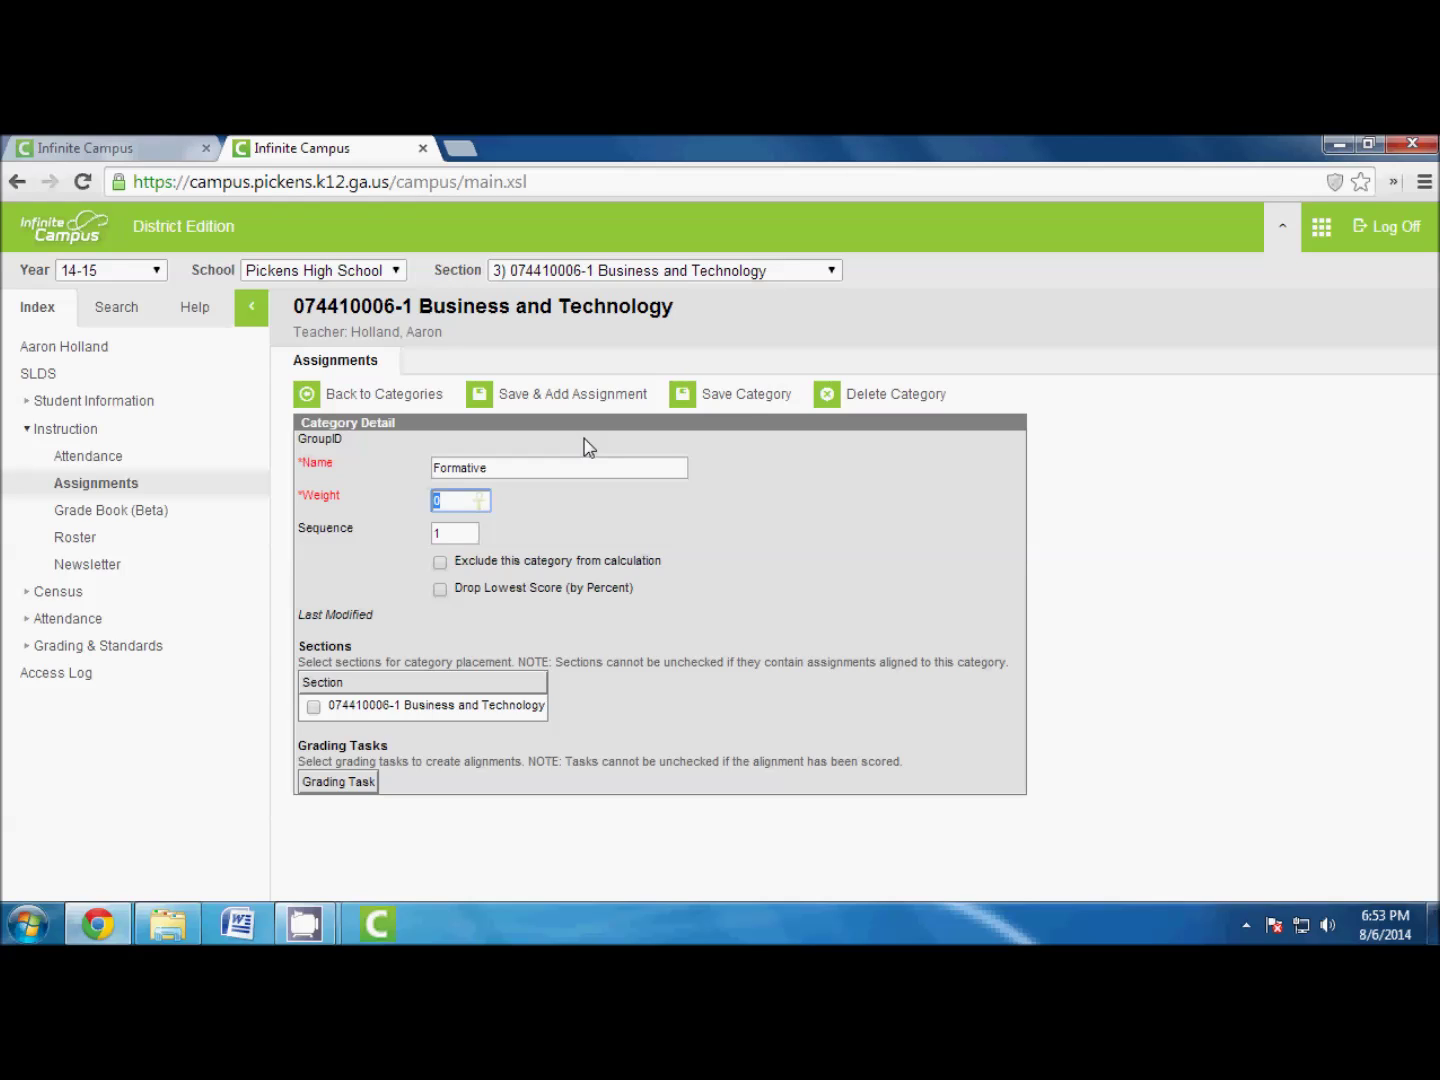
pyautogui.write('40')
pyautogui.click(314, 708)
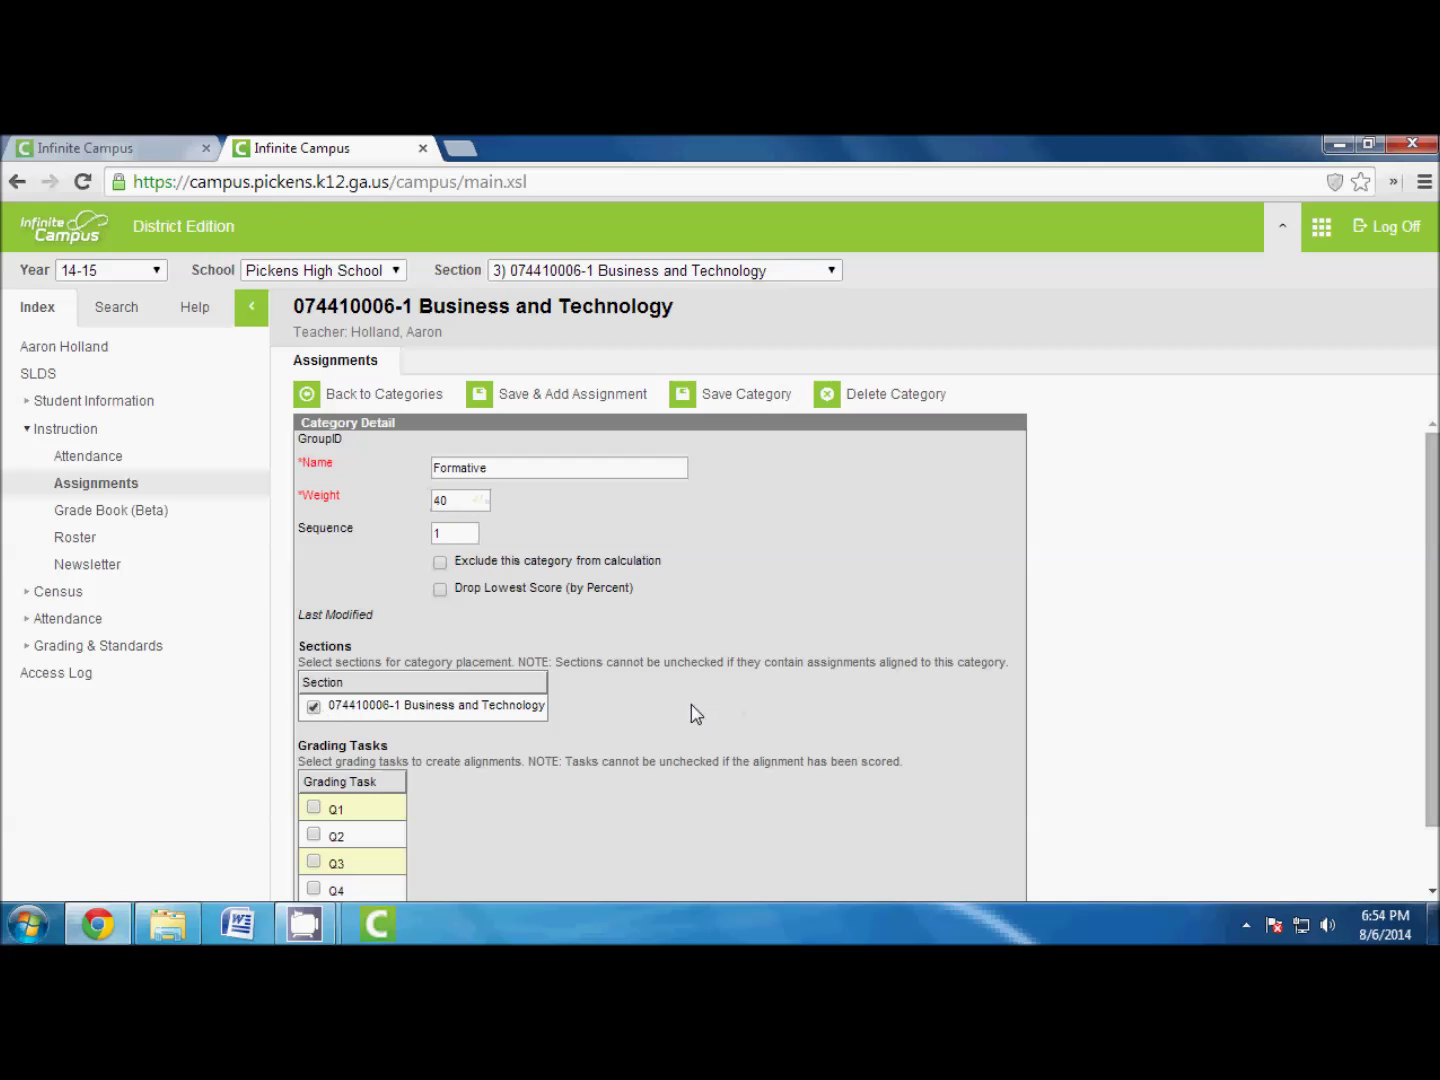
# Step: Try to save the Formative category with only grading tasks Q3 and Q4 selected
pyautogui.scroll(-1, 691, 705)
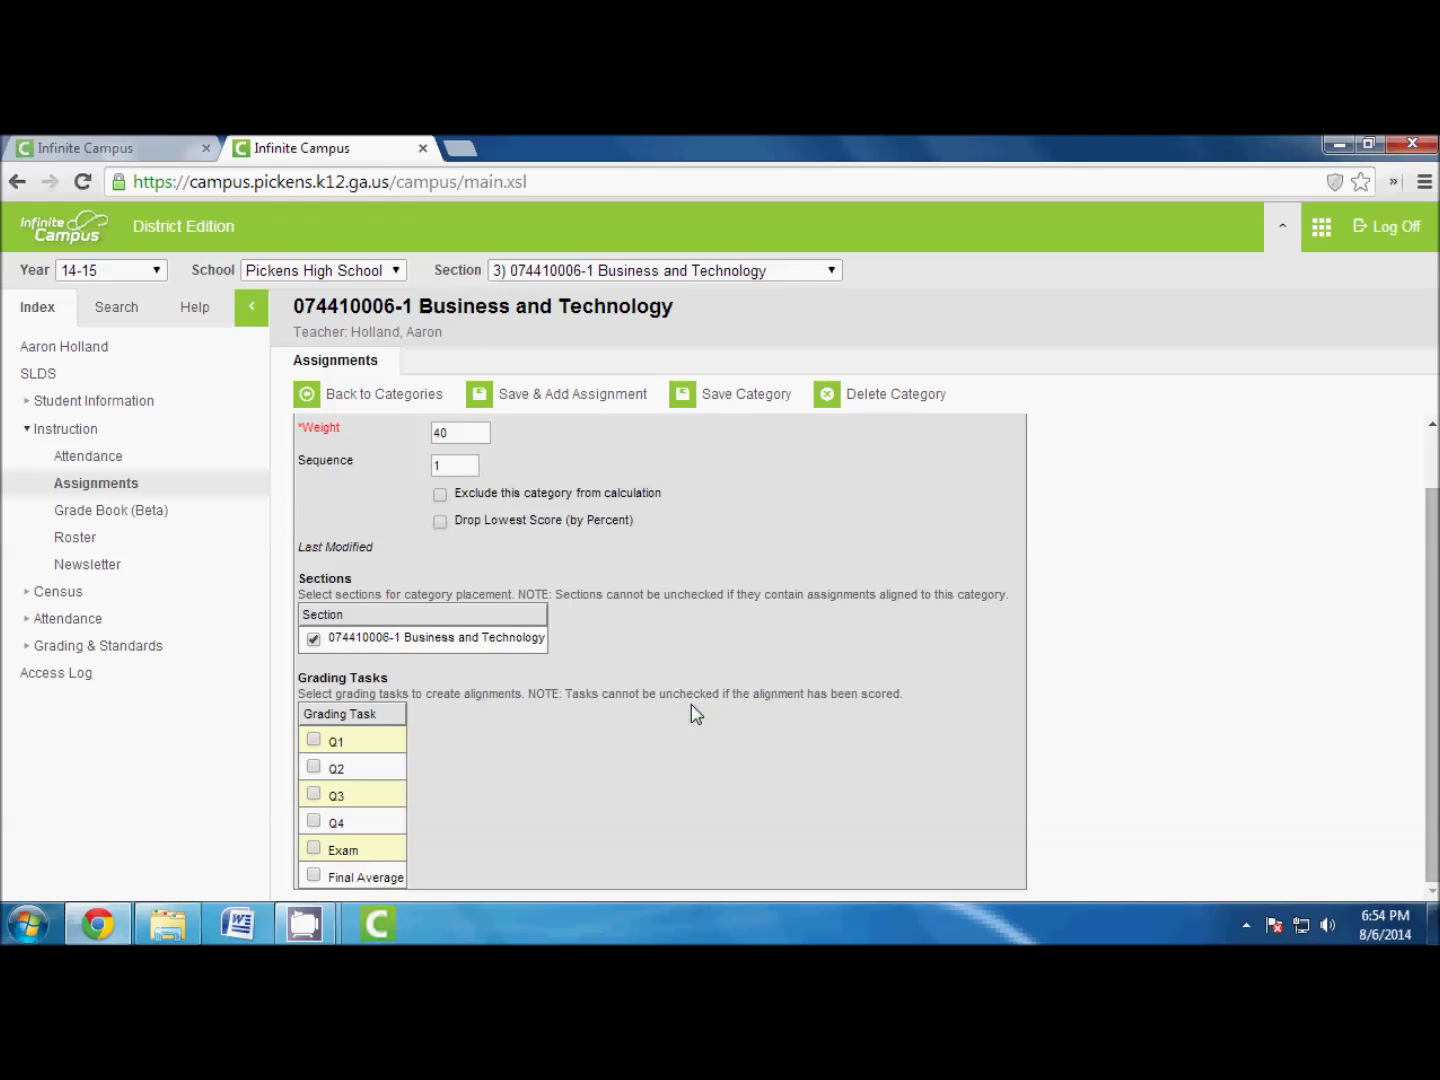
pyautogui.click(314, 795)
pyautogui.click(313, 821)
pyautogui.scroll(1, 705, 600)
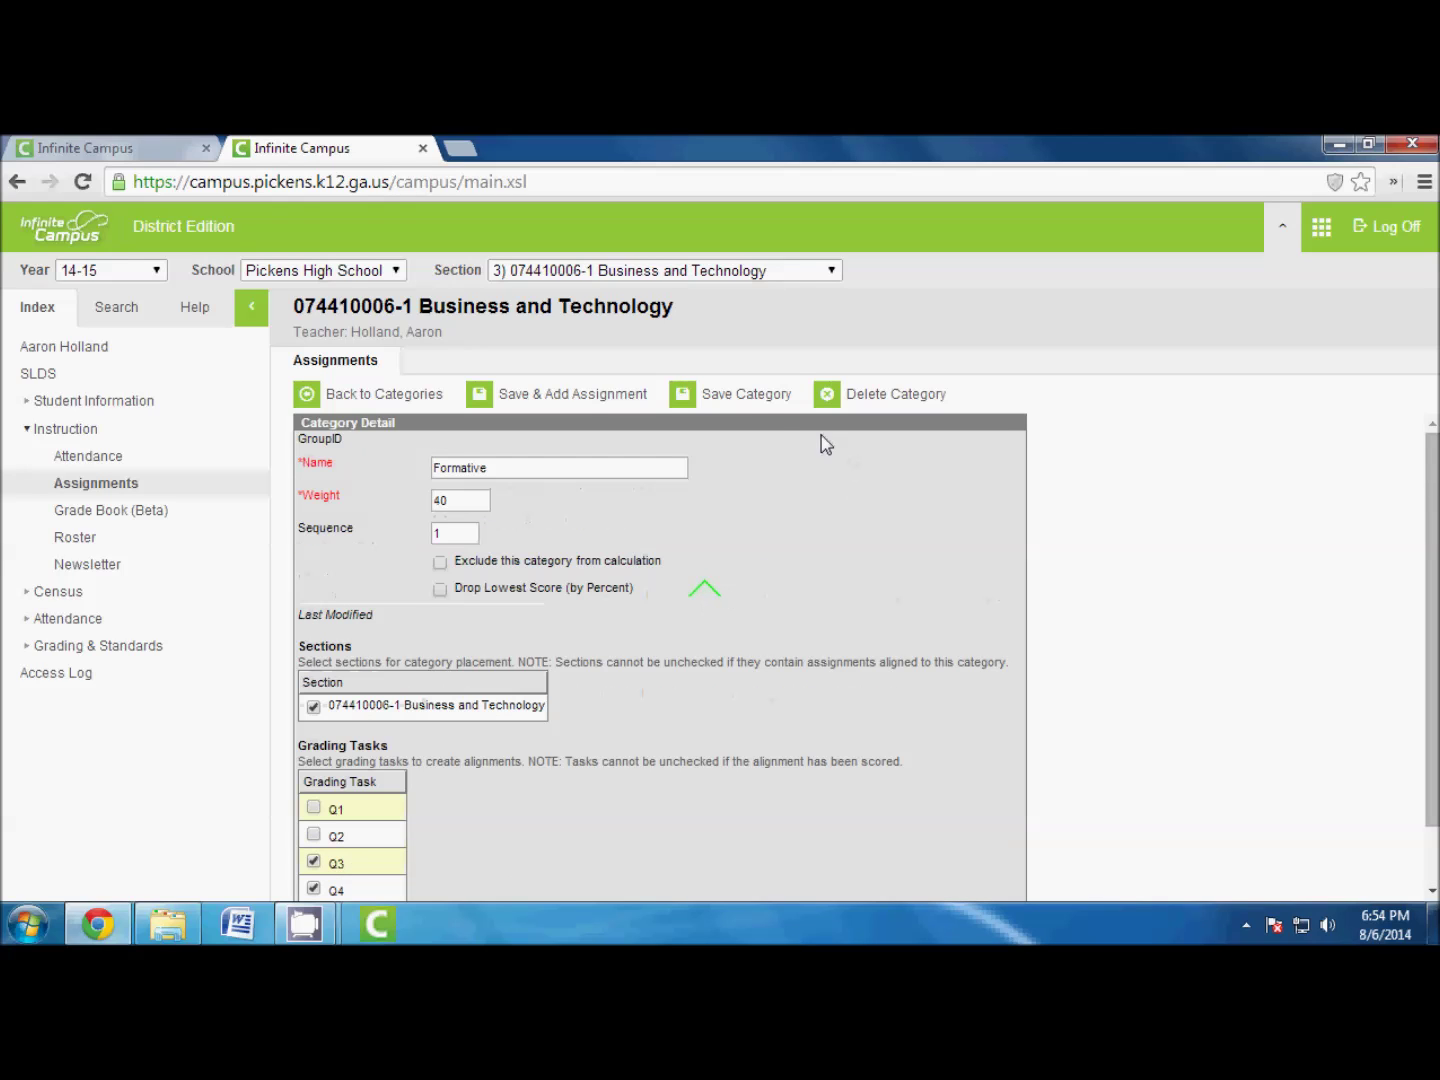
pyautogui.click(743, 398)
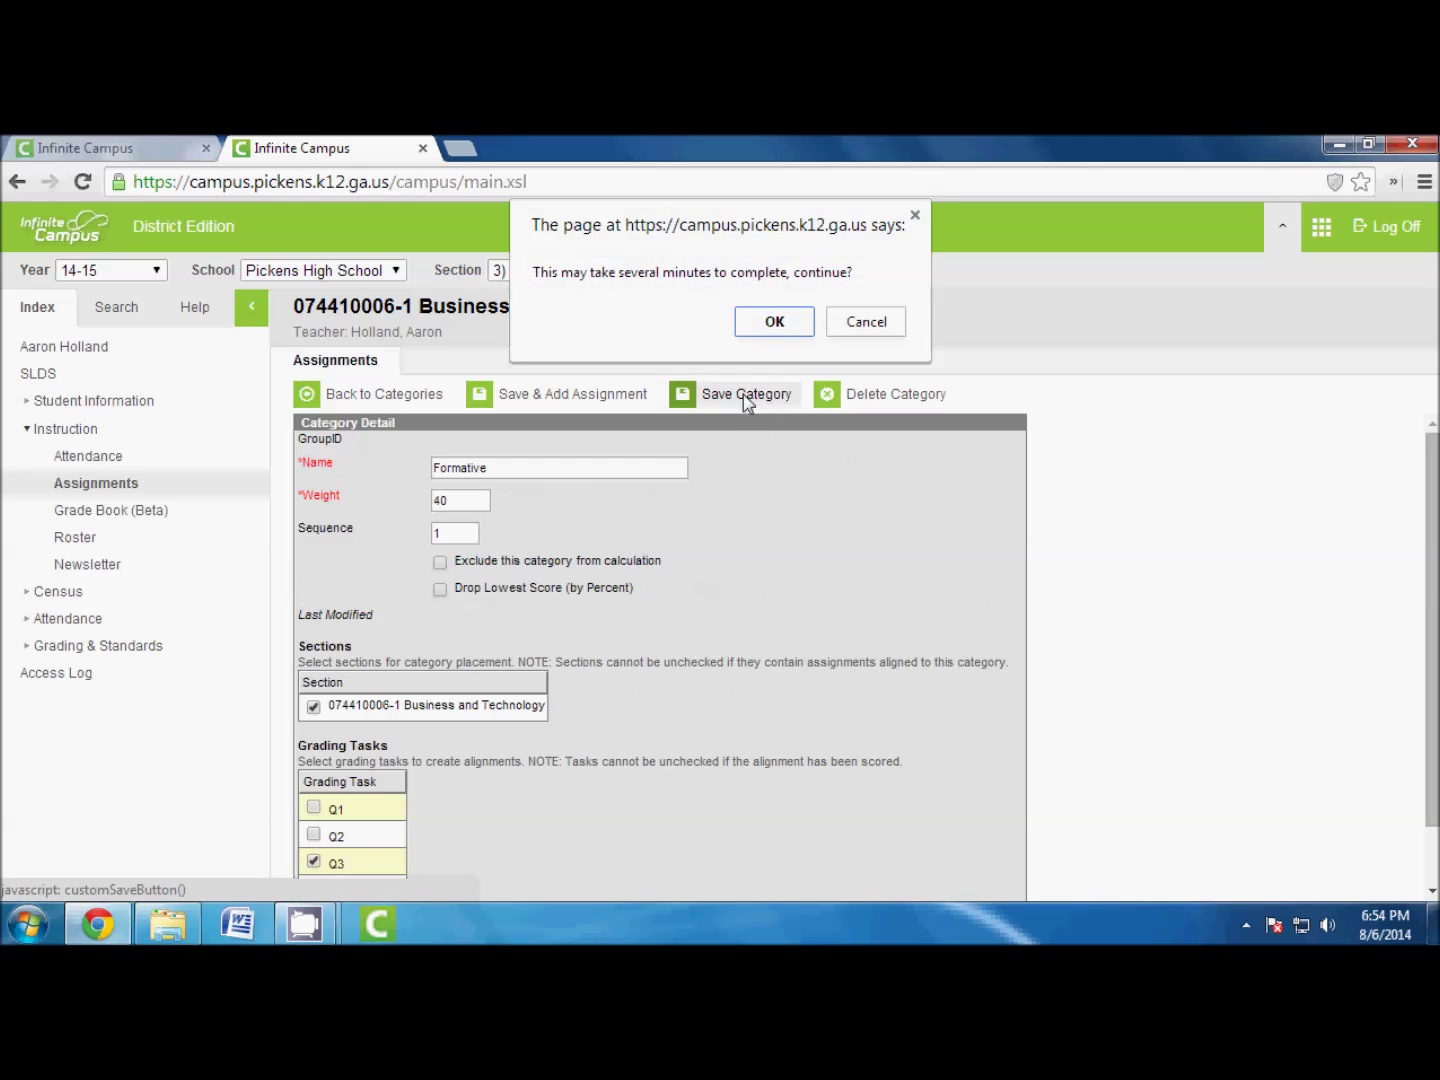
pyautogui.click(779, 326)
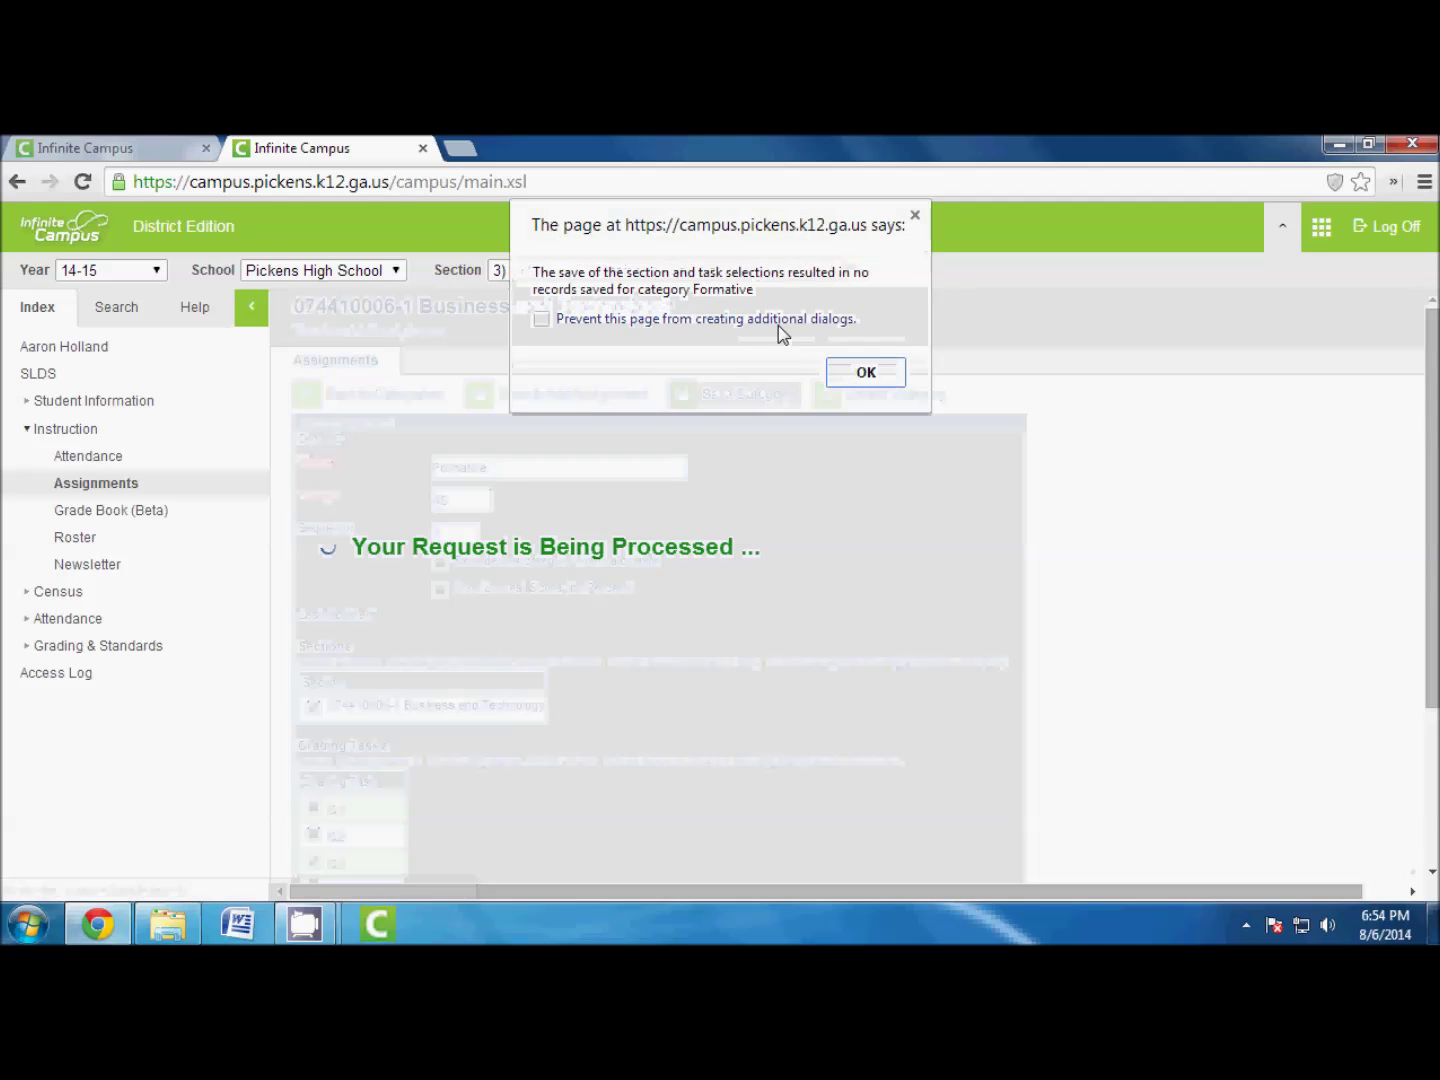
pyautogui.click(866, 374)
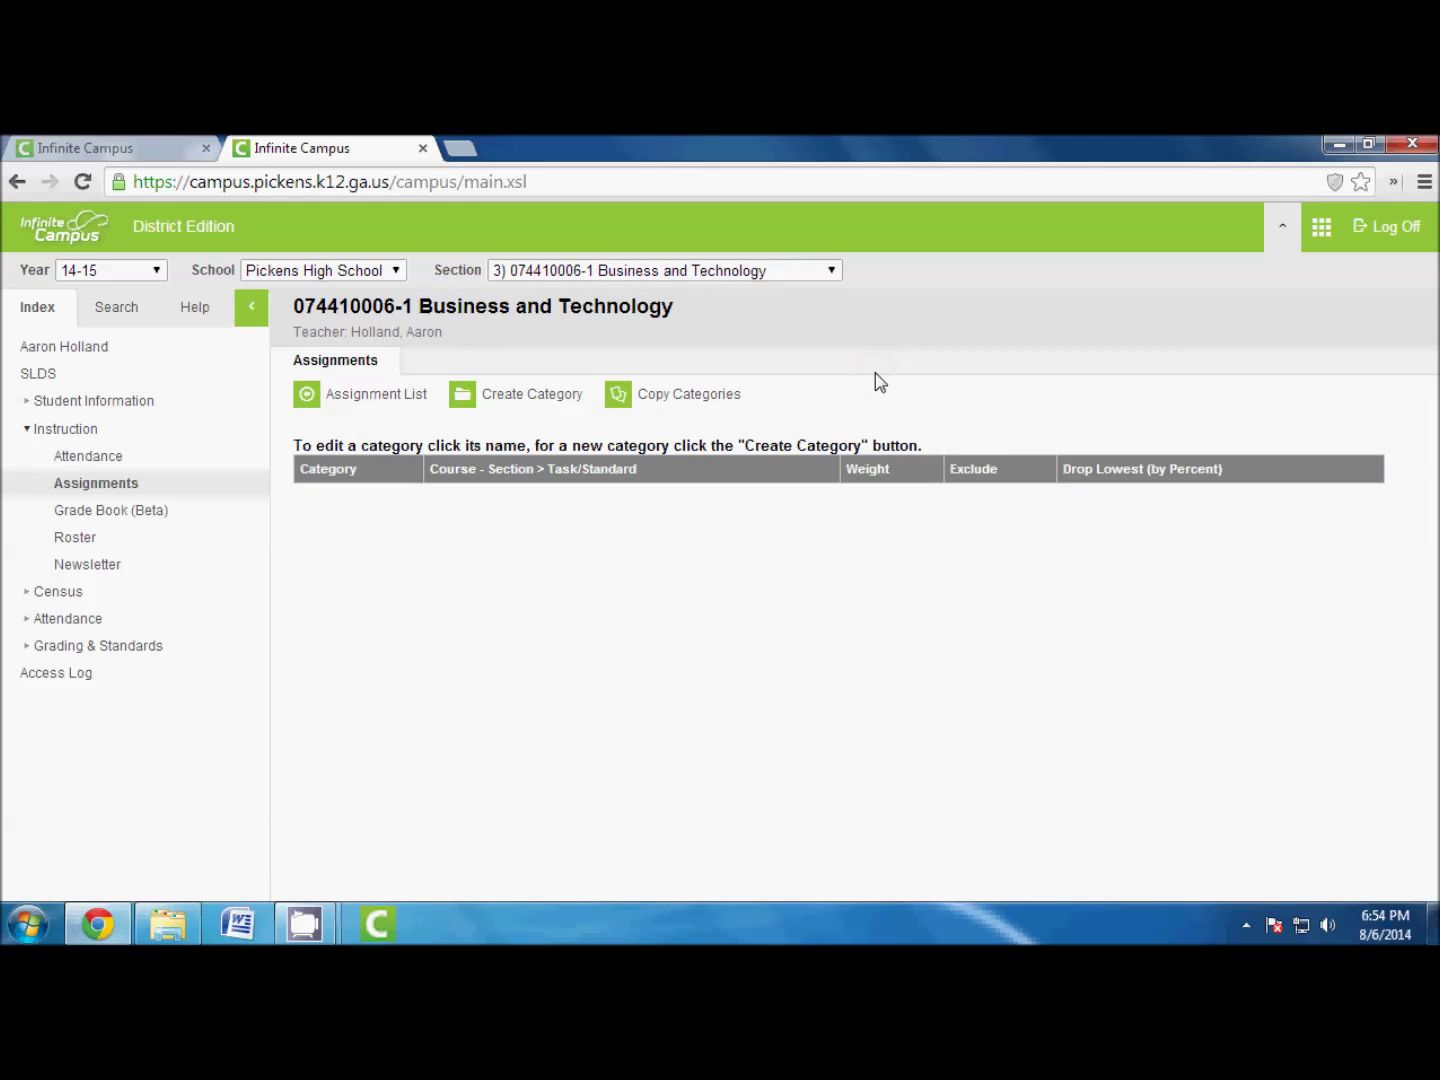
# Step: Start the Formative category again with a weight of 40 and select the Business and Technology section for it
pyautogui.click(514, 397)
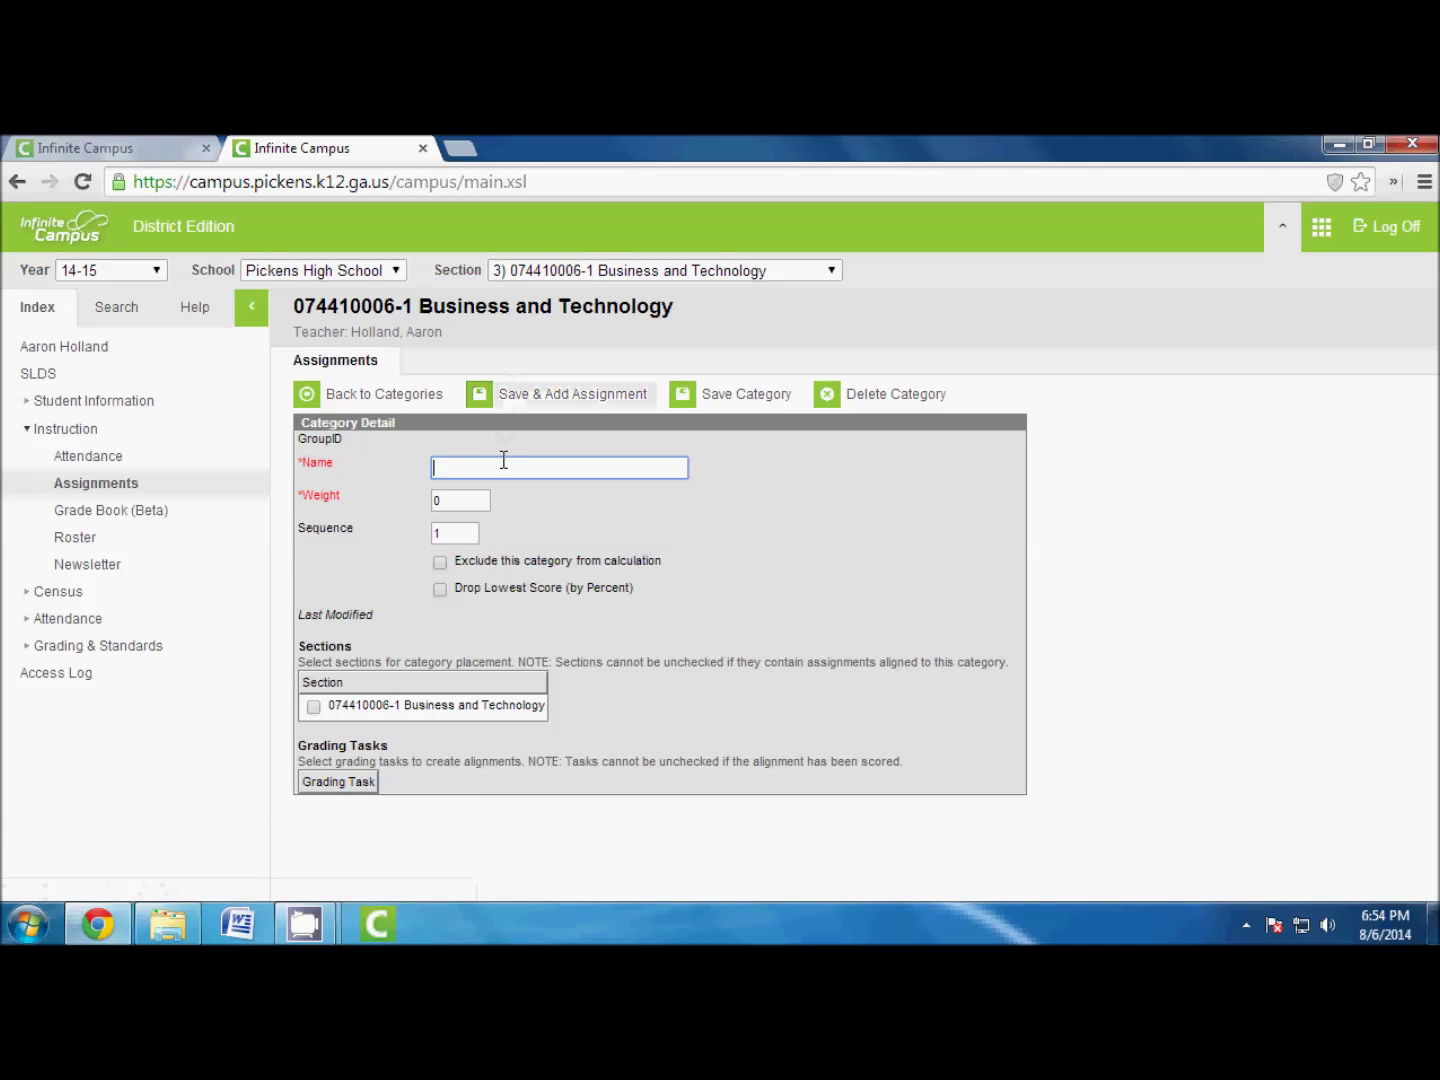
pyautogui.write('Formative')
pyautogui.press('Tab')
pyautogui.write('40')
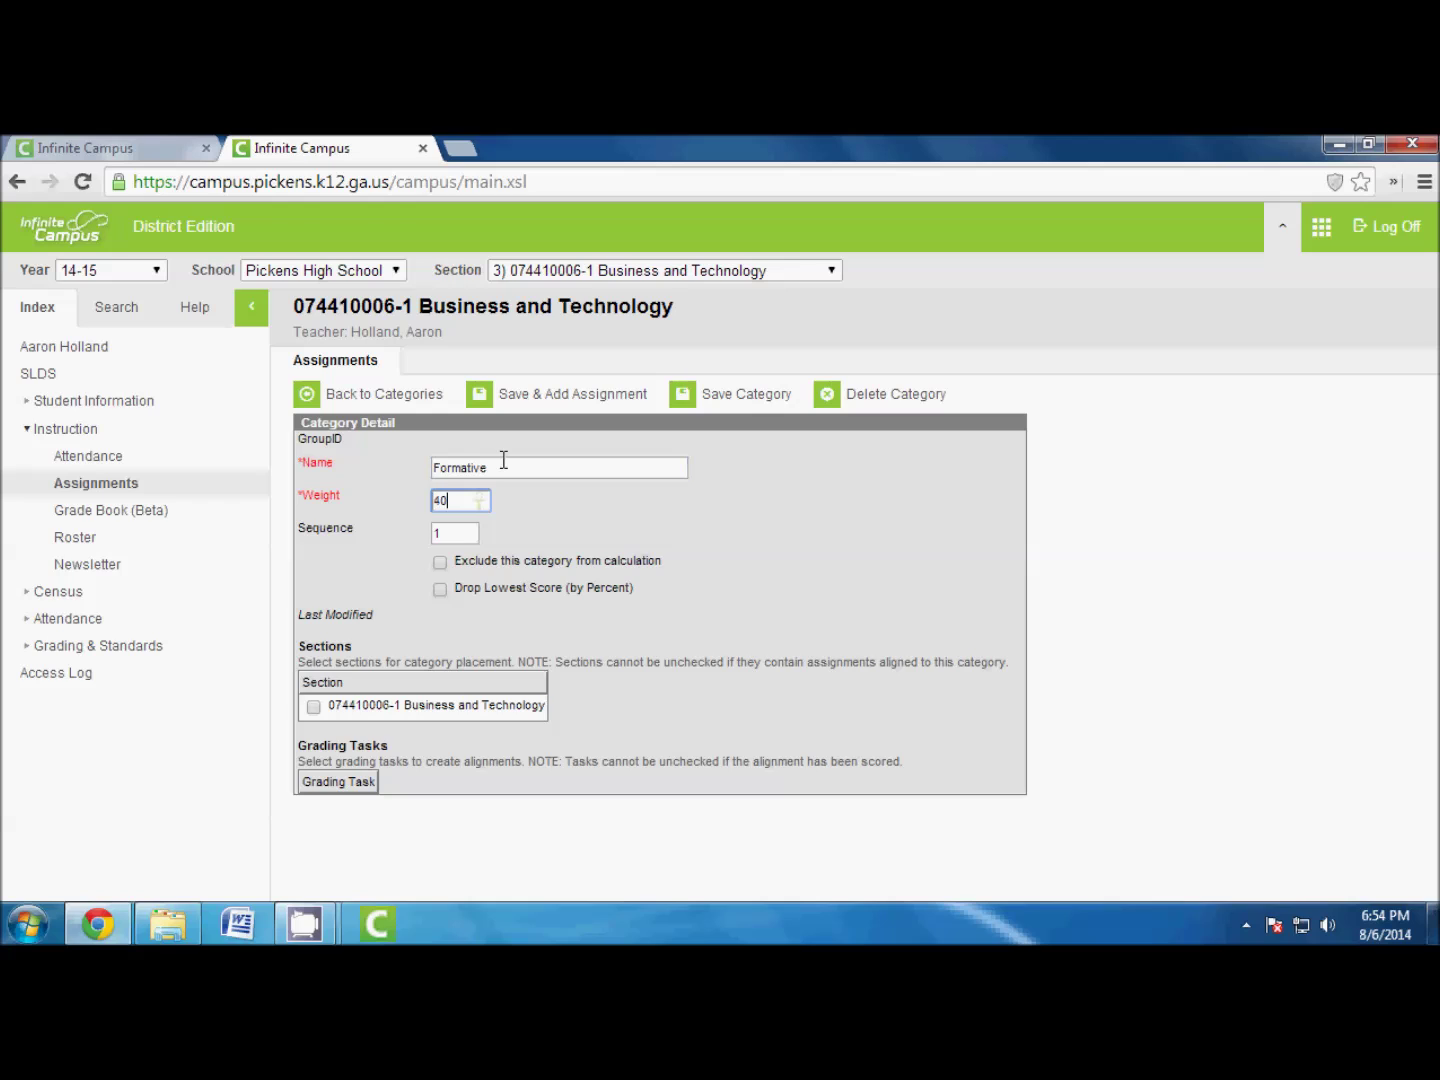
pyautogui.click(442, 578)
pyautogui.click(313, 707)
# Step: Select grading tasks Q1 through Q4 for the Formative category and save it
pyautogui.scroll(-1, 322, 800)
pyautogui.click(313, 740)
pyautogui.click(313, 767)
pyautogui.click(313, 795)
pyautogui.click(312, 821)
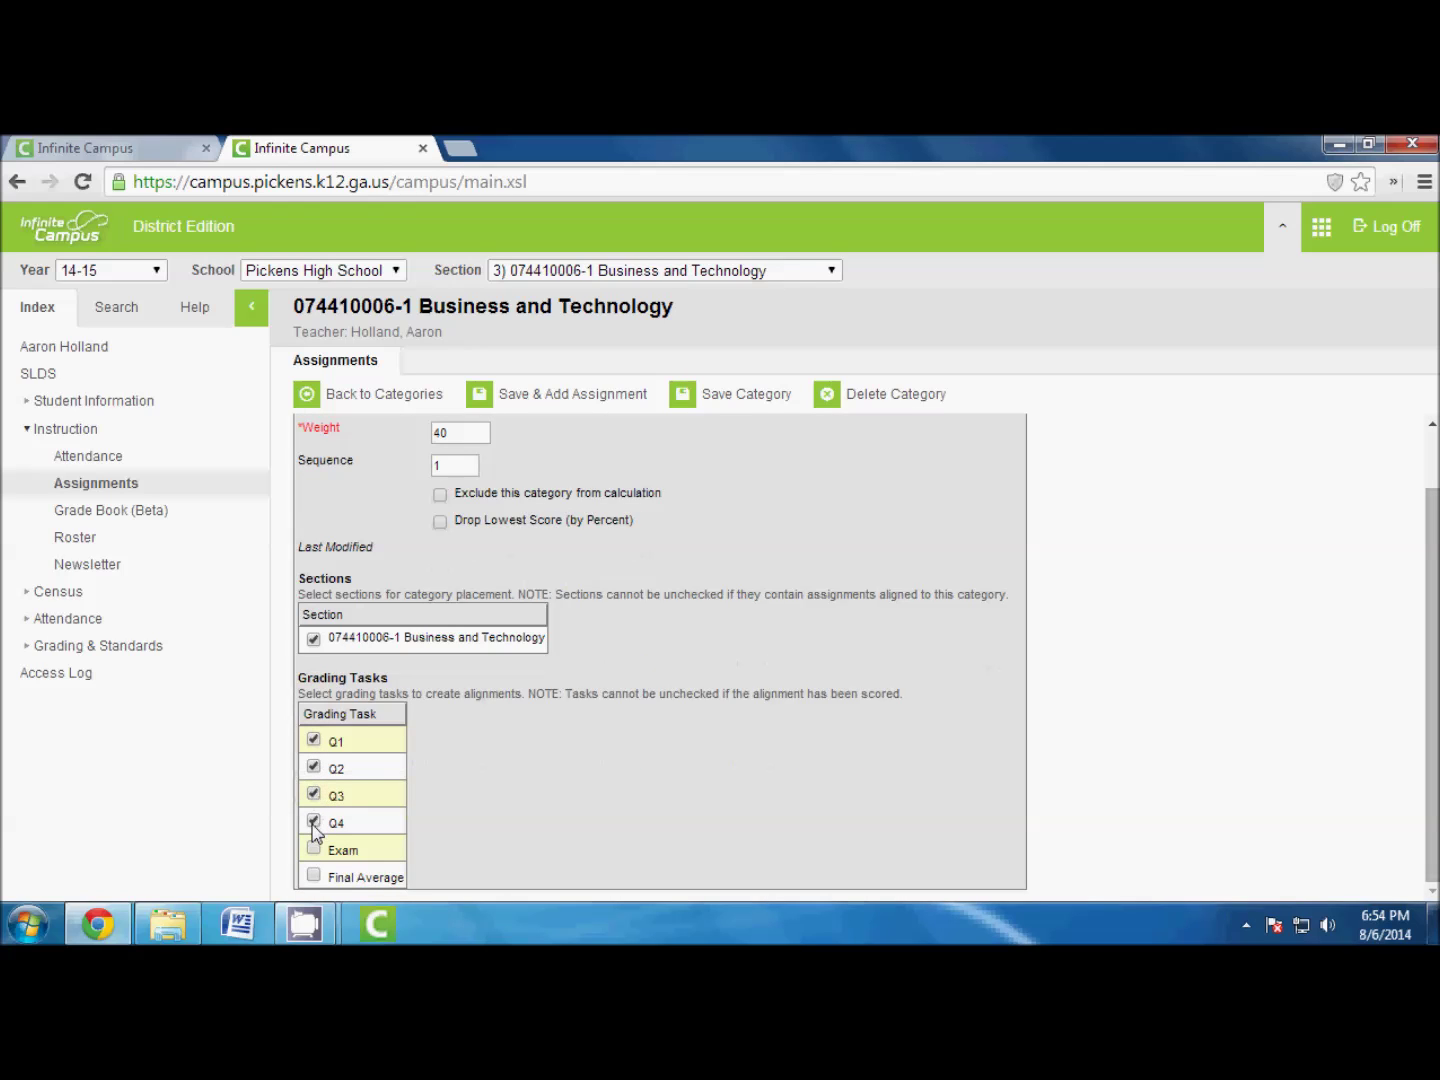
pyautogui.click(678, 397)
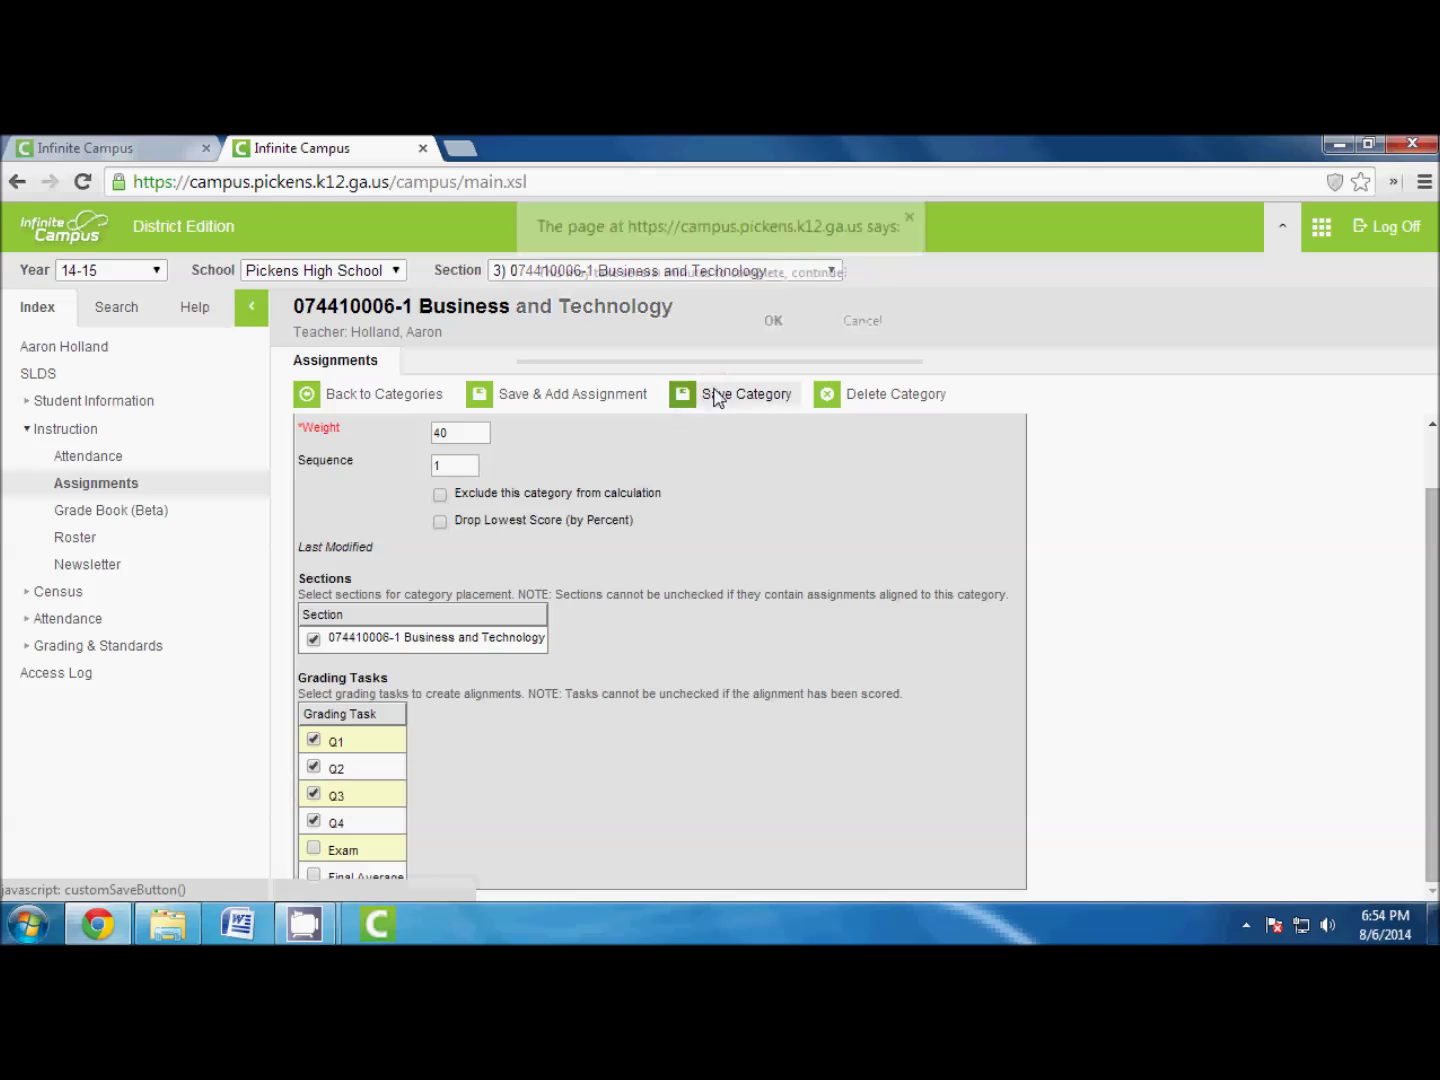
pyautogui.click(798, 316)
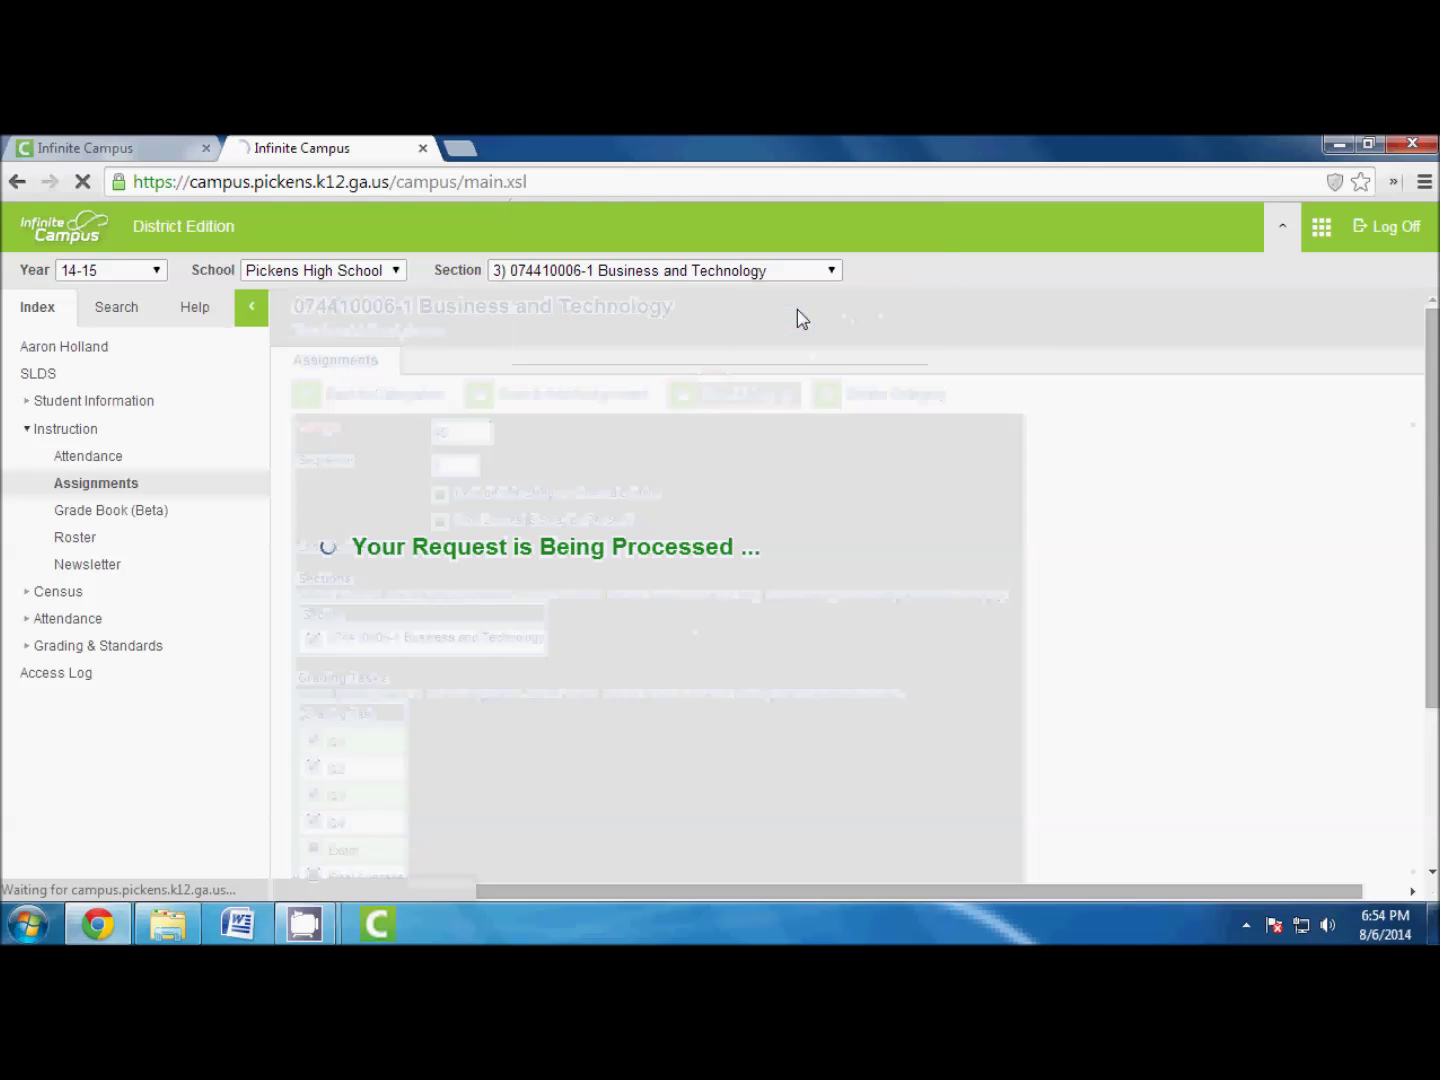
# Step: Check the grading tasks kept for the Formative category, save it again and return to the category list
pyautogui.scroll(-1, 548, 744)
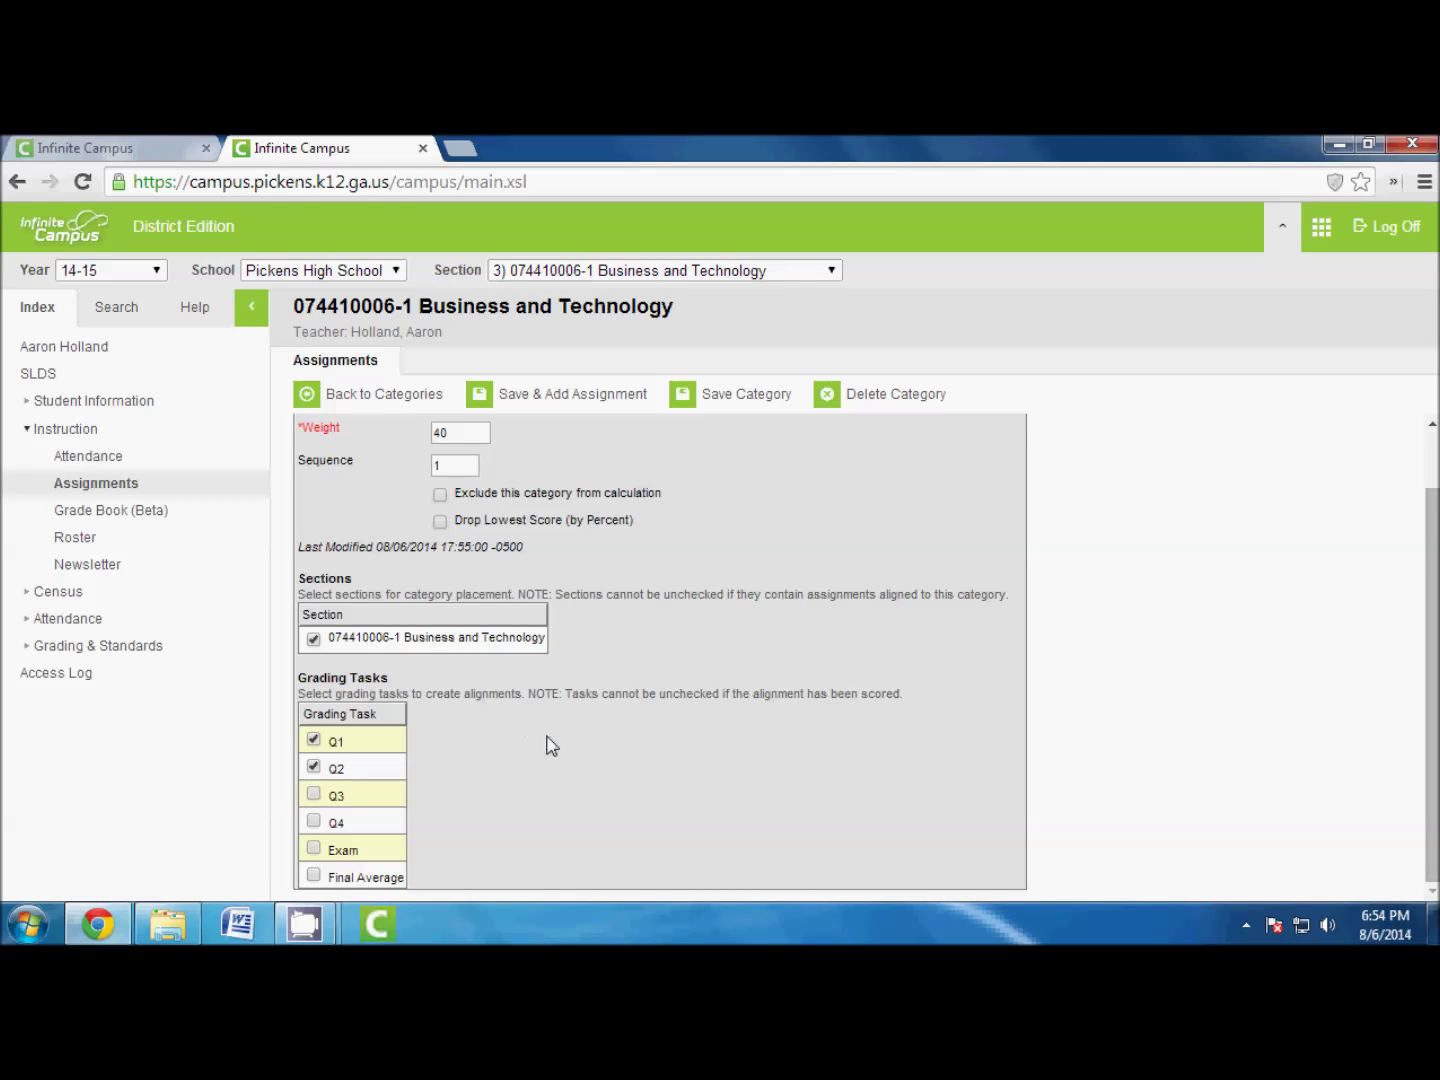
pyautogui.scroll(1, 548, 745)
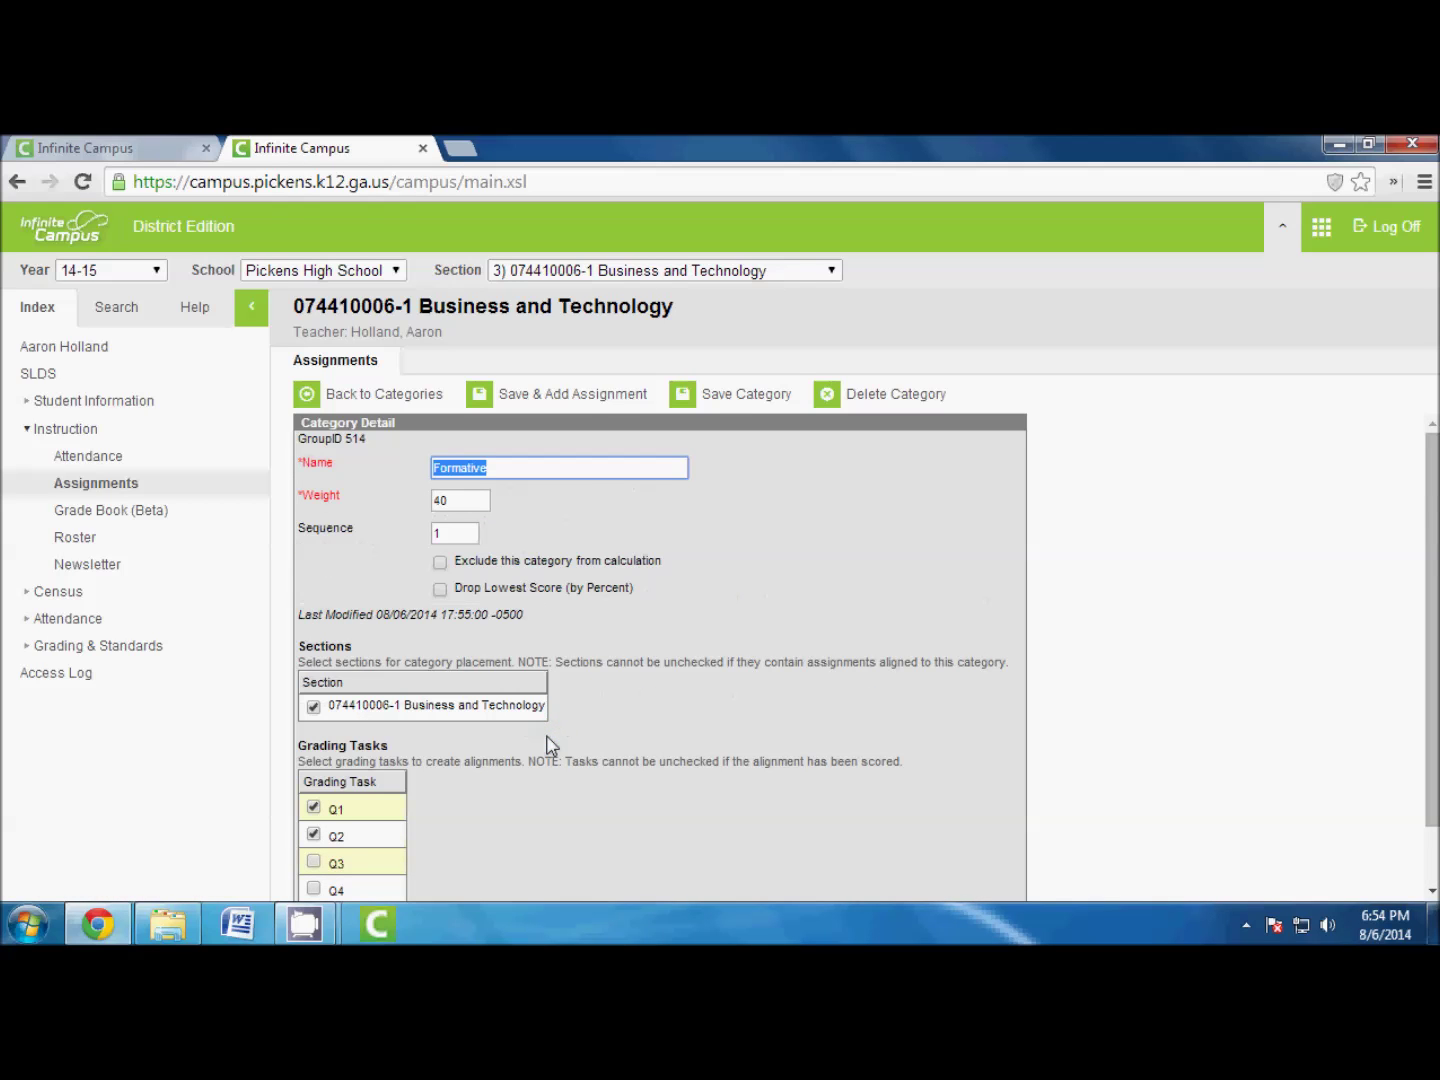
pyautogui.scroll(-1, 548, 745)
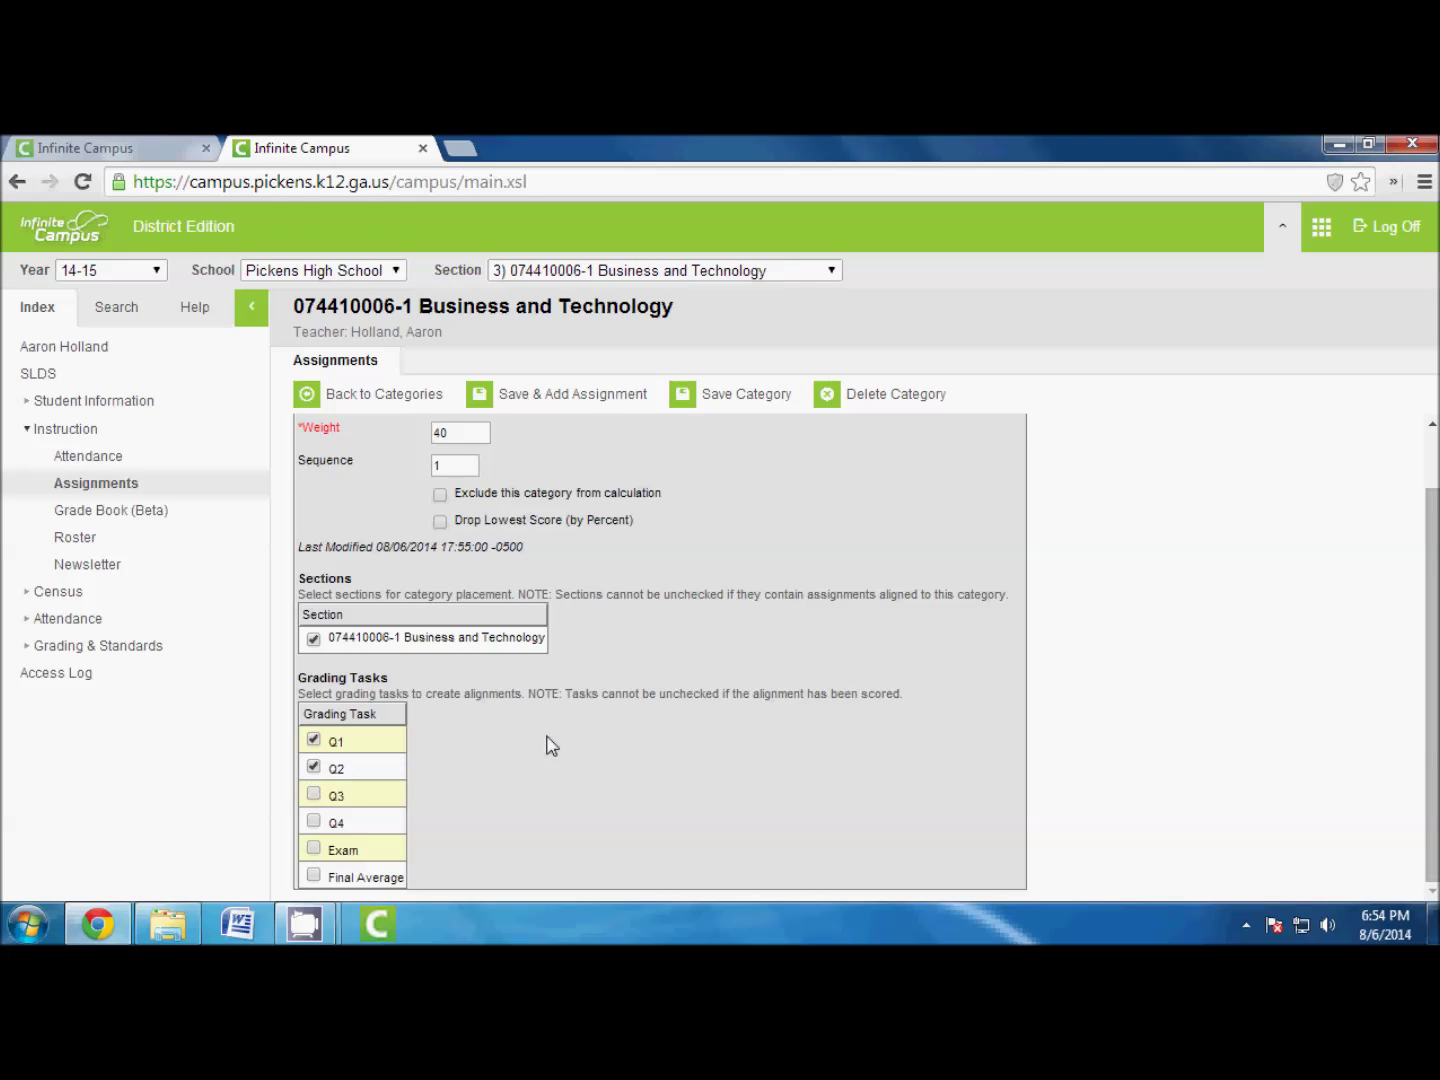
pyautogui.scroll(1, 548, 745)
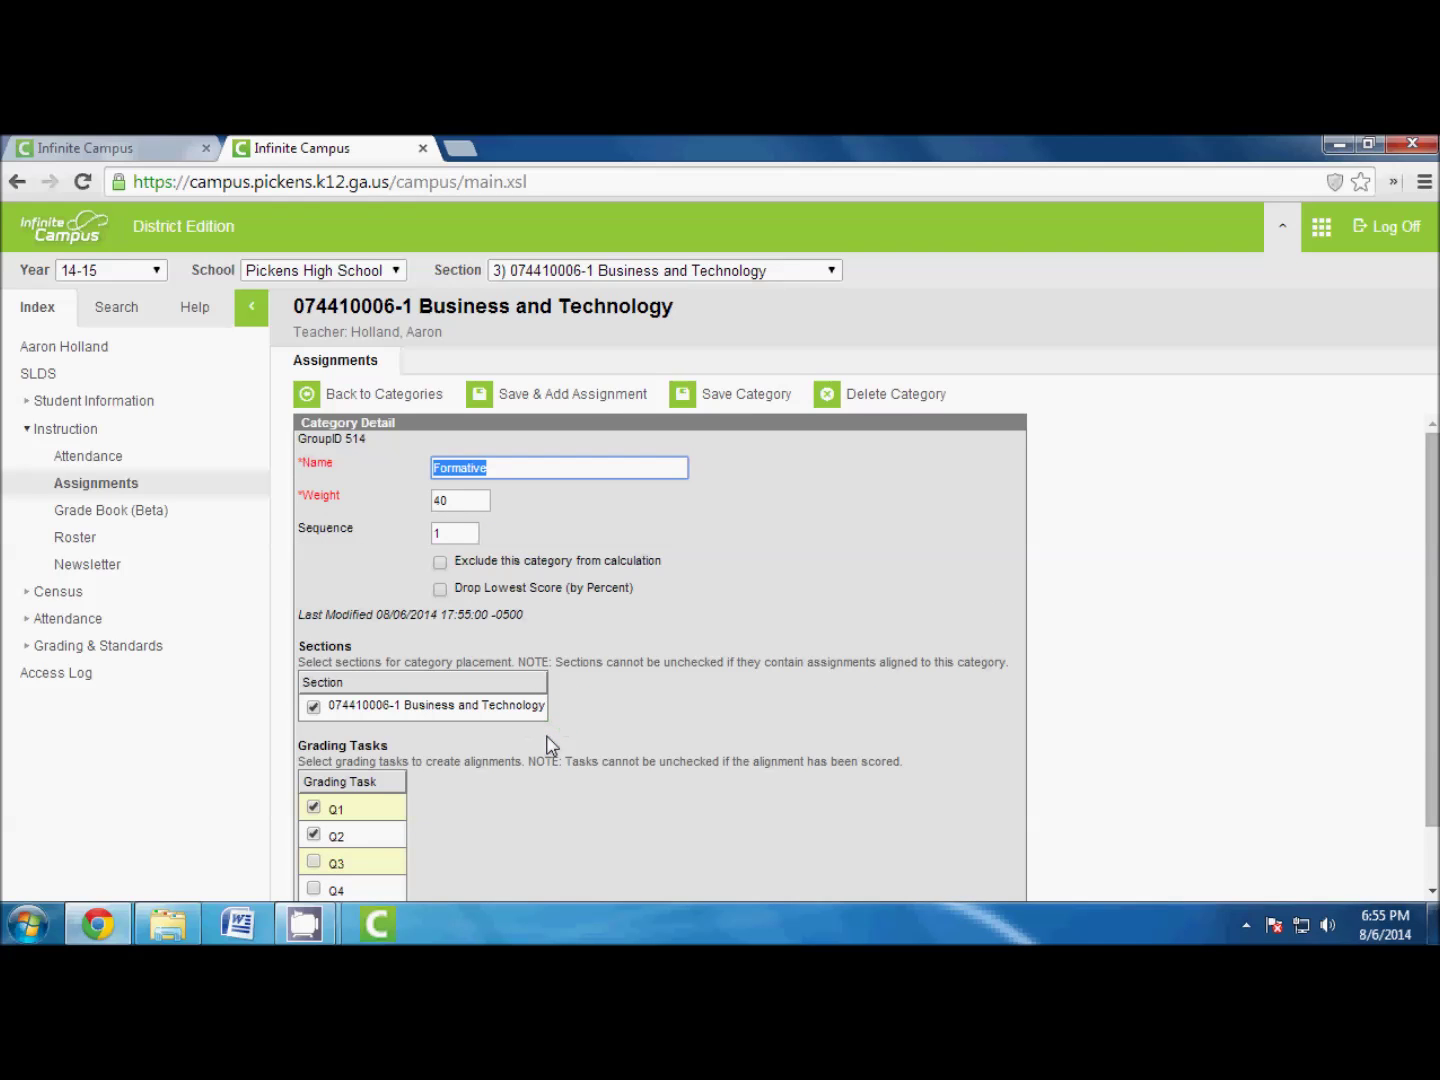
pyautogui.scroll(-1, 548, 744)
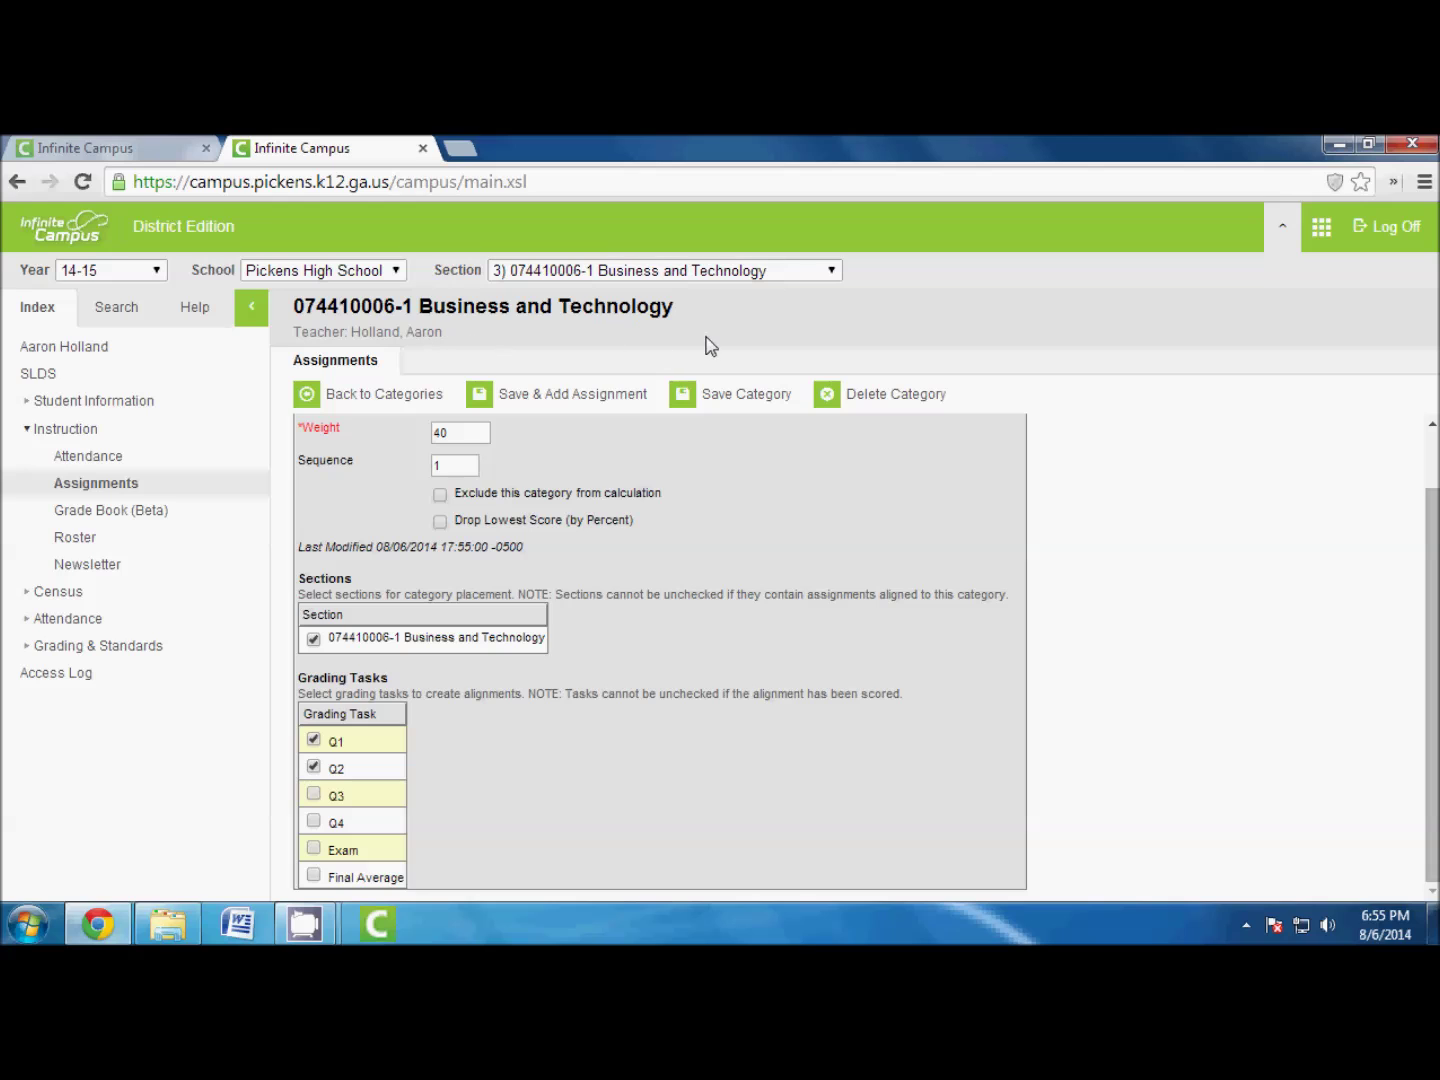
pyautogui.click(758, 393)
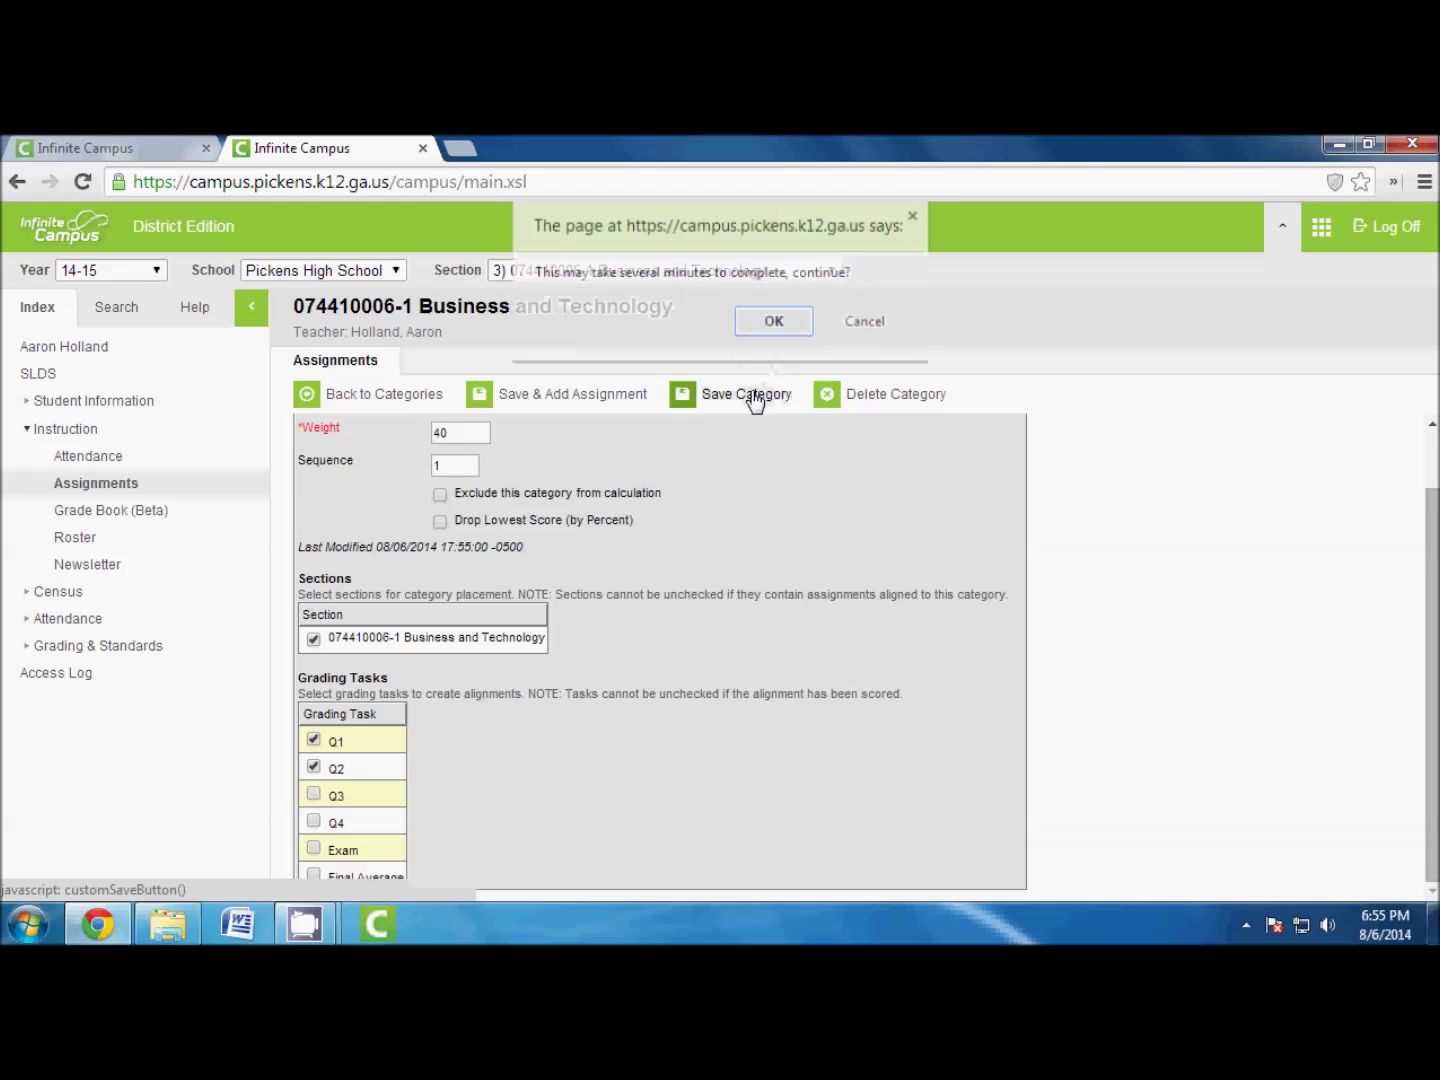
pyautogui.click(775, 320)
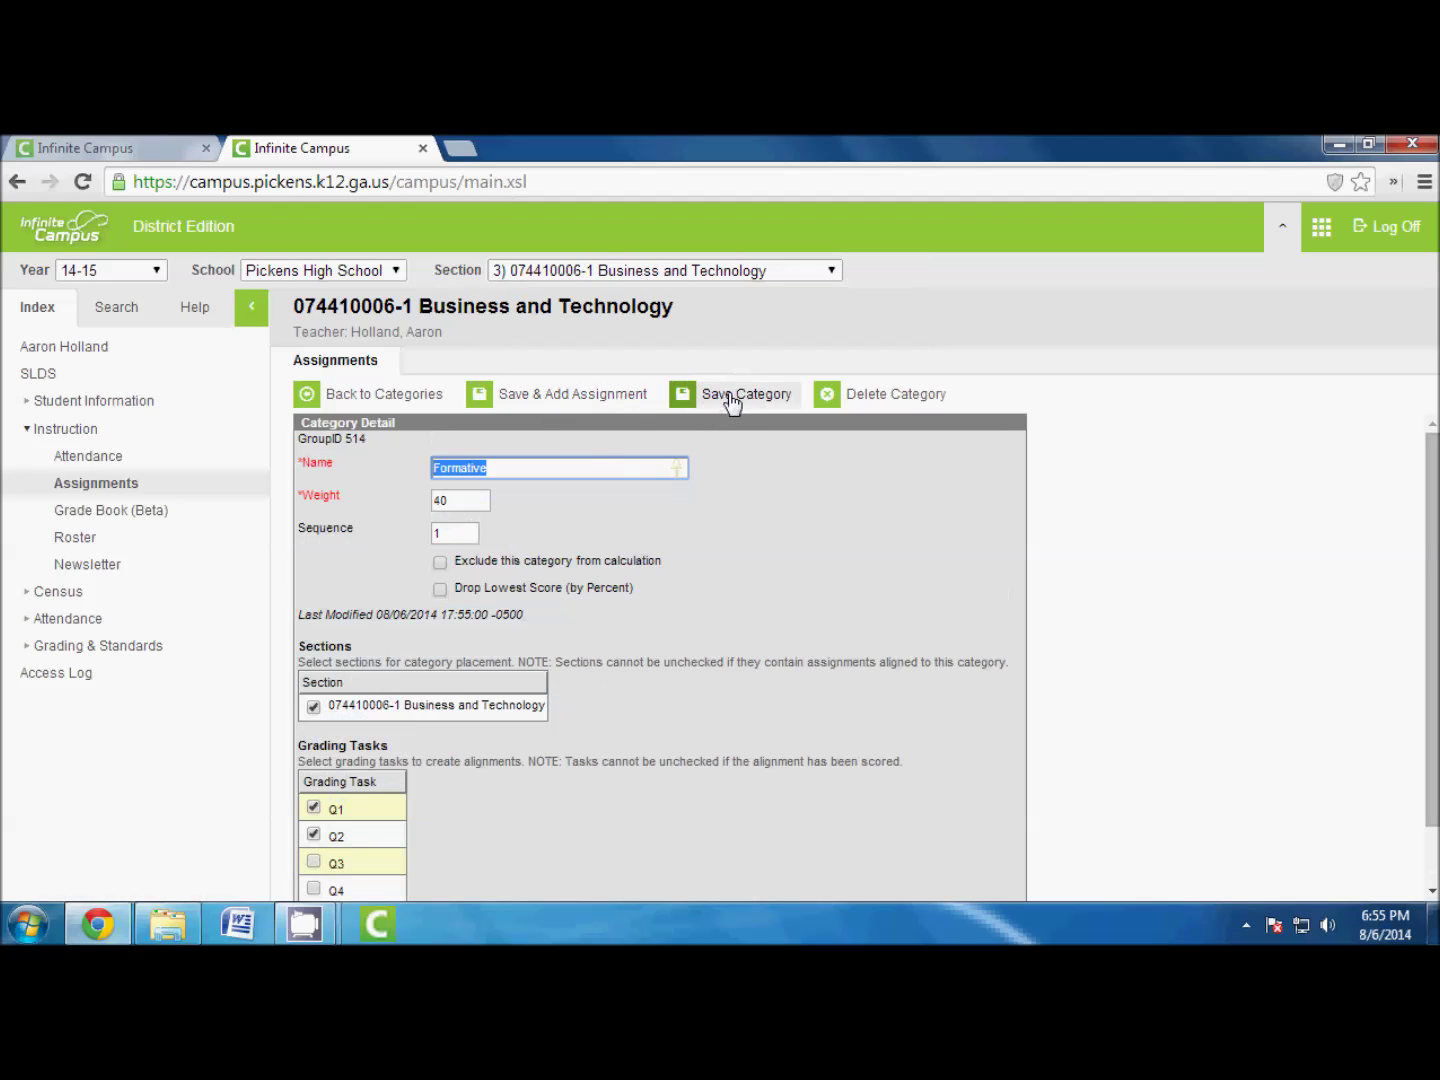
pyautogui.click(360, 393)
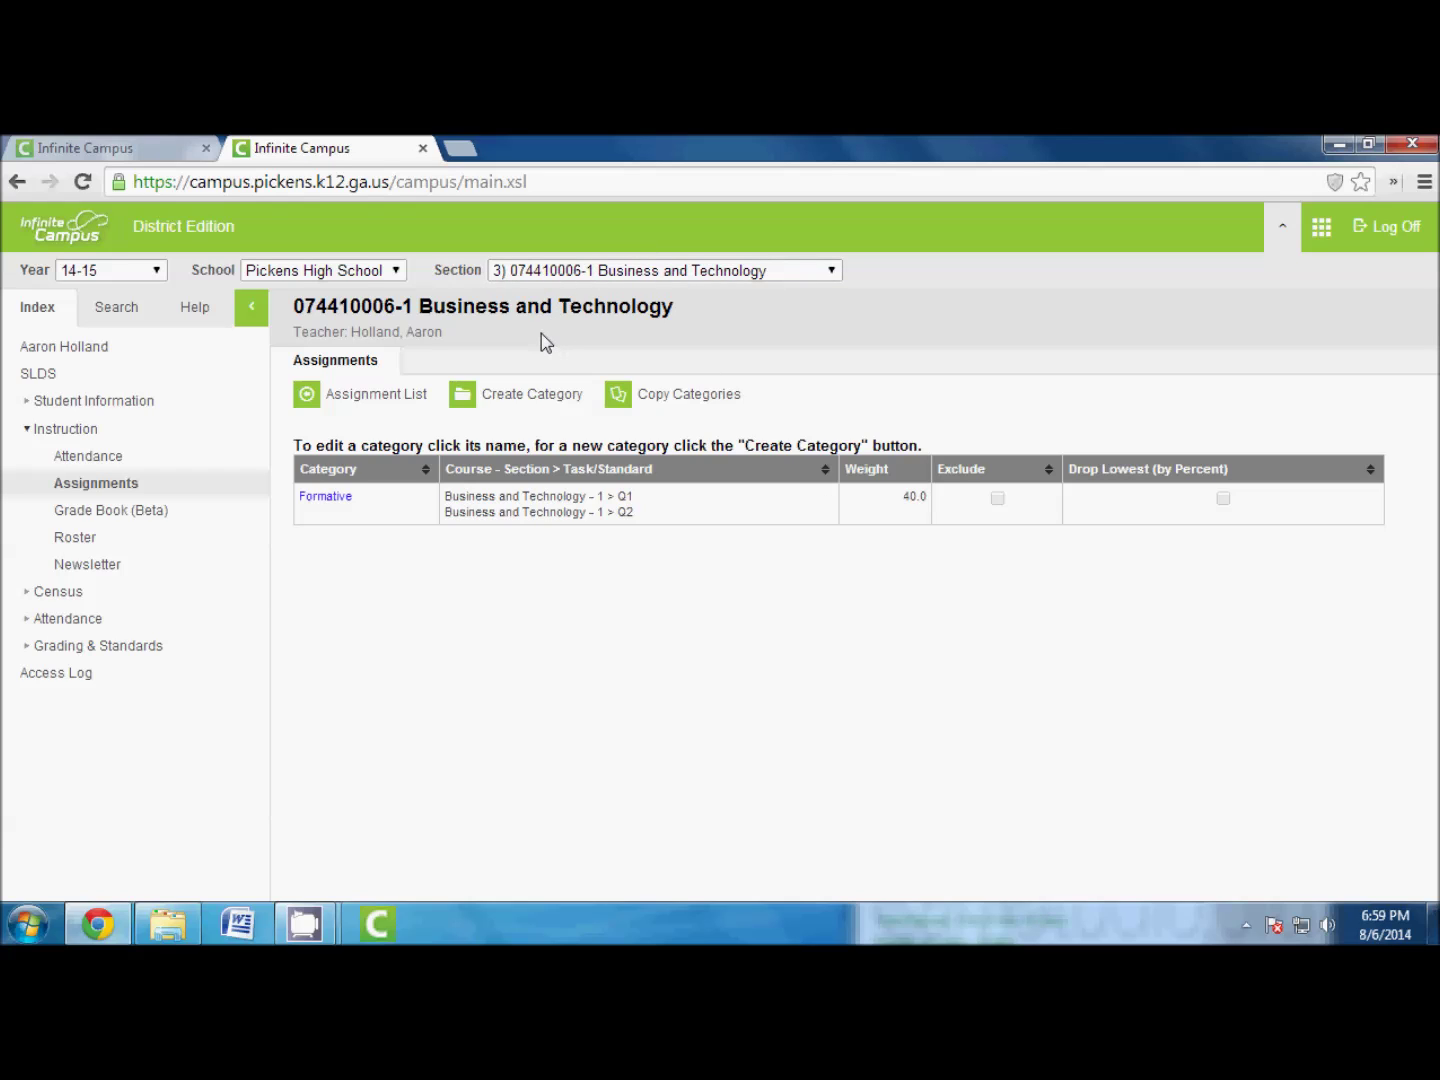
# Step: Start a category named Summative with a weight of 60 and assign it to the Business and Technology section
pyautogui.click(528, 398)
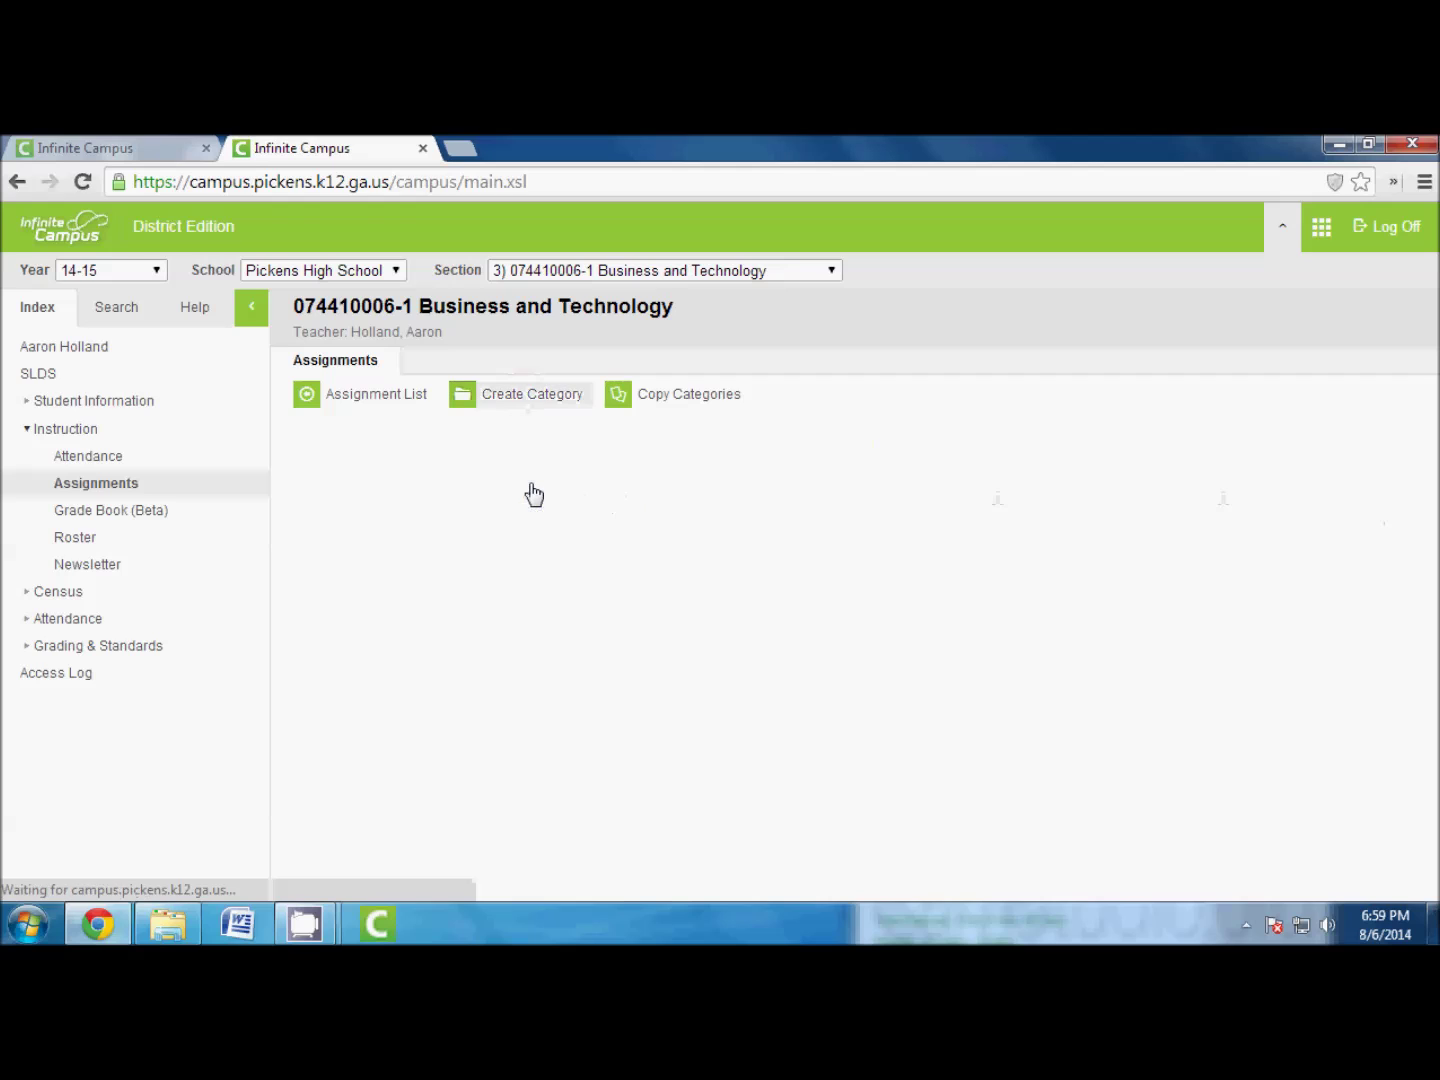
pyautogui.write('Summative')
pyautogui.press('Tab')
pyautogui.write('60')
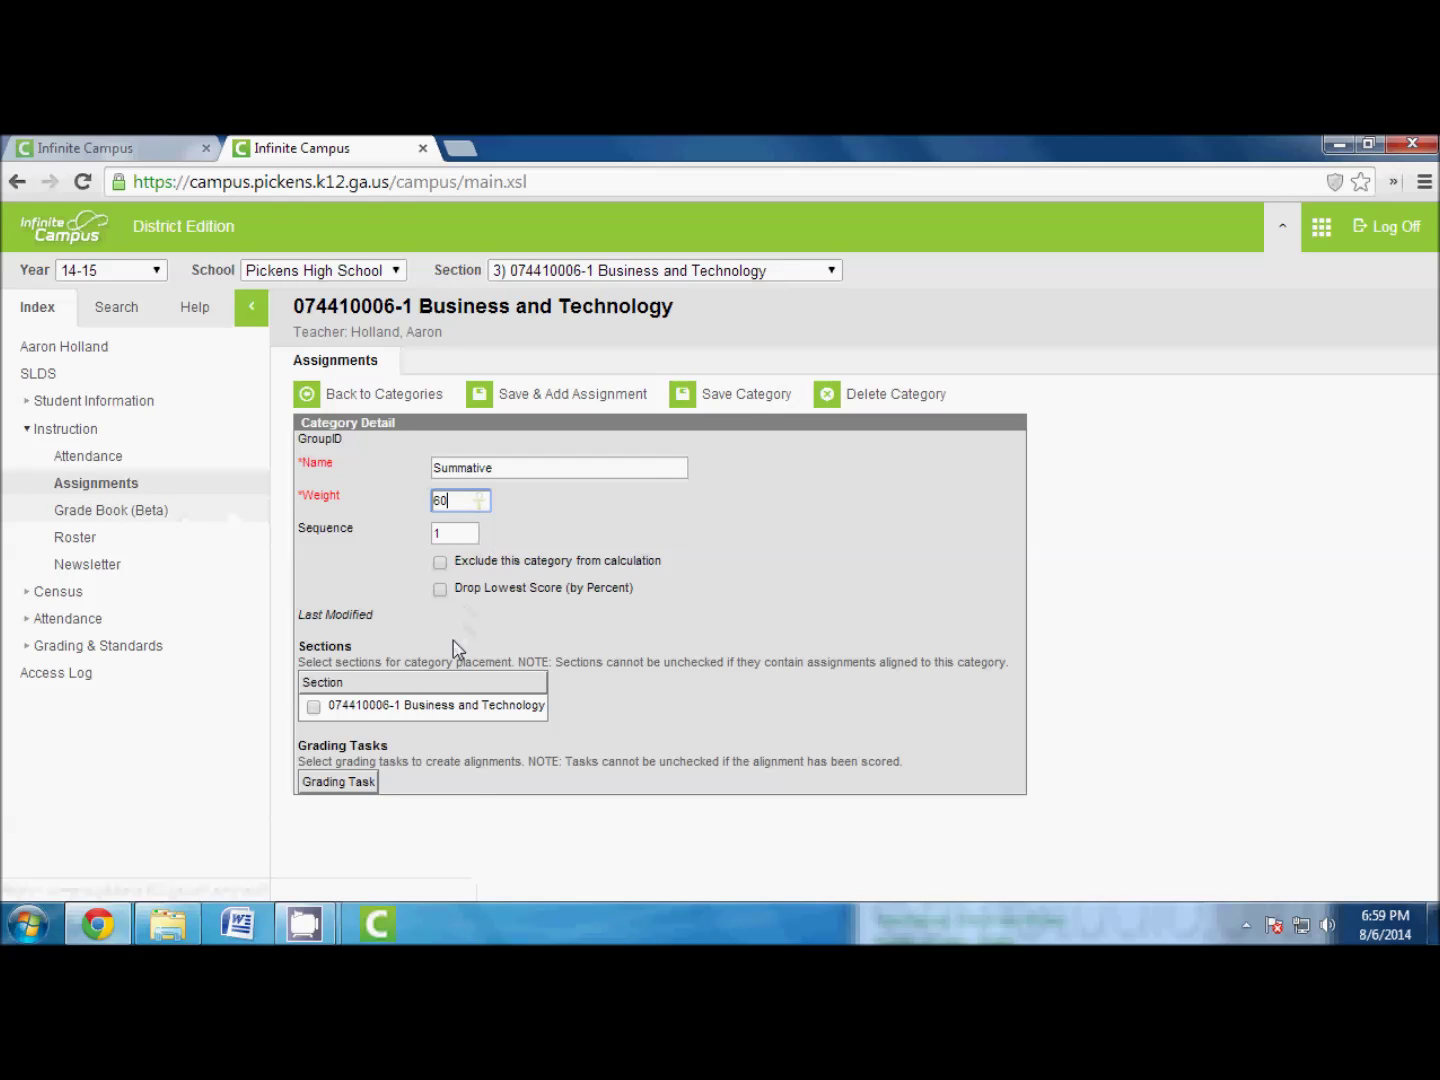
pyautogui.click(313, 707)
# Step: Align the Summative category with grading tasks Q1 and Q2, save it and return to the category list
pyautogui.scroll(-1, 505, 704)
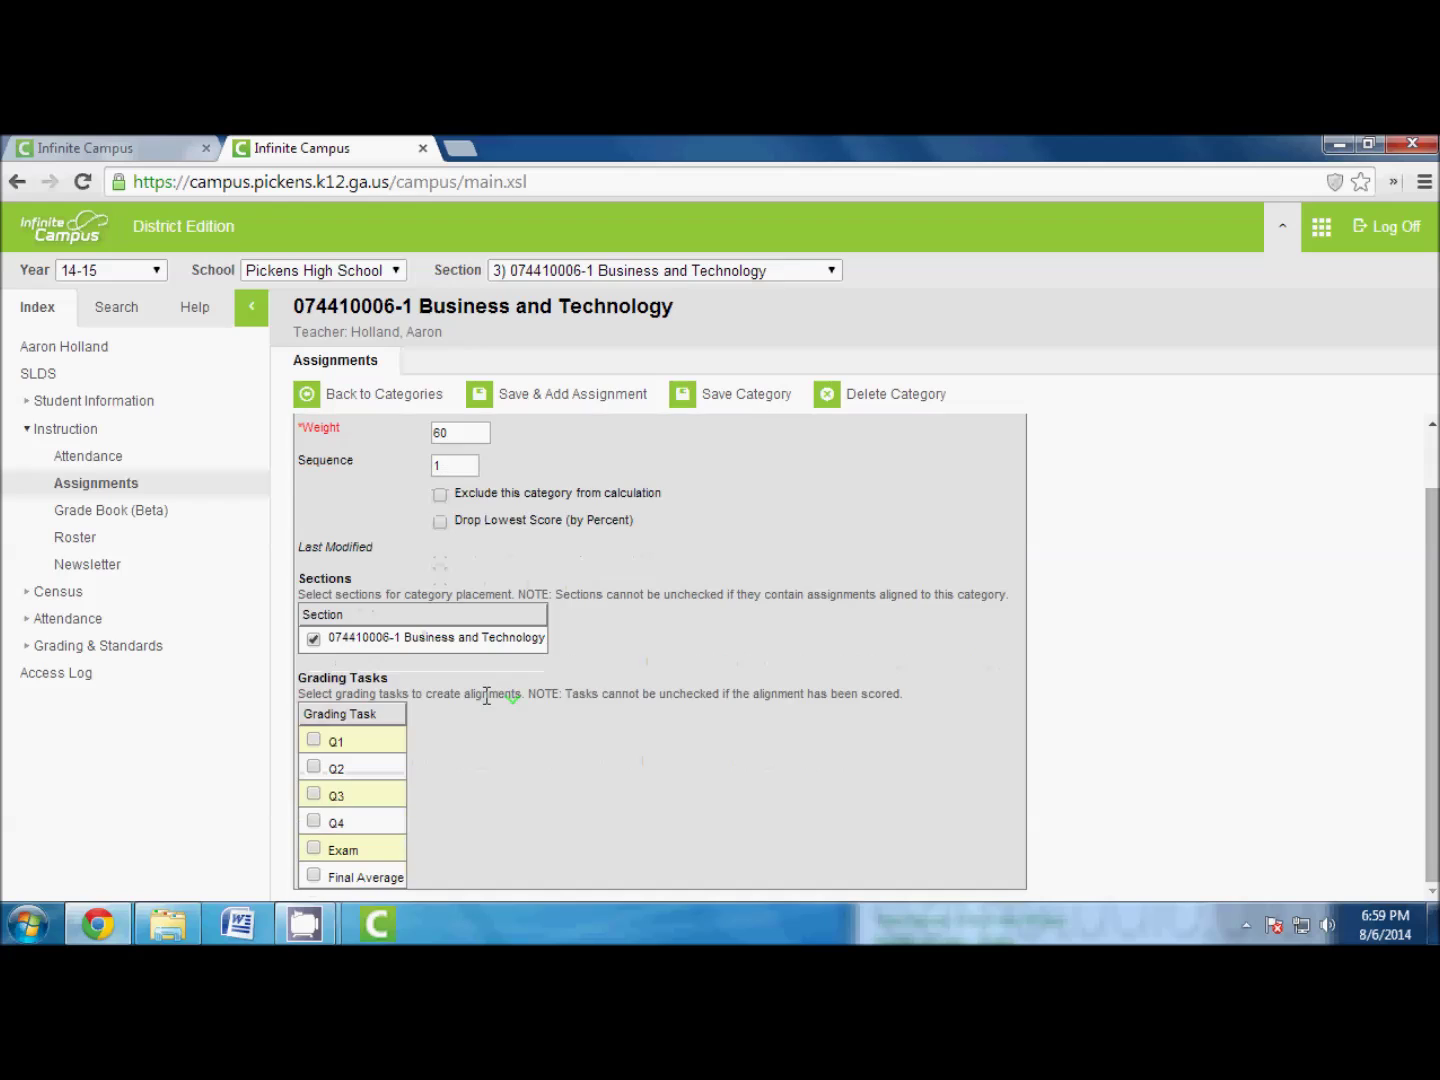
pyautogui.click(313, 739)
pyautogui.click(313, 768)
pyautogui.scroll(1, 661, 700)
pyautogui.click(745, 396)
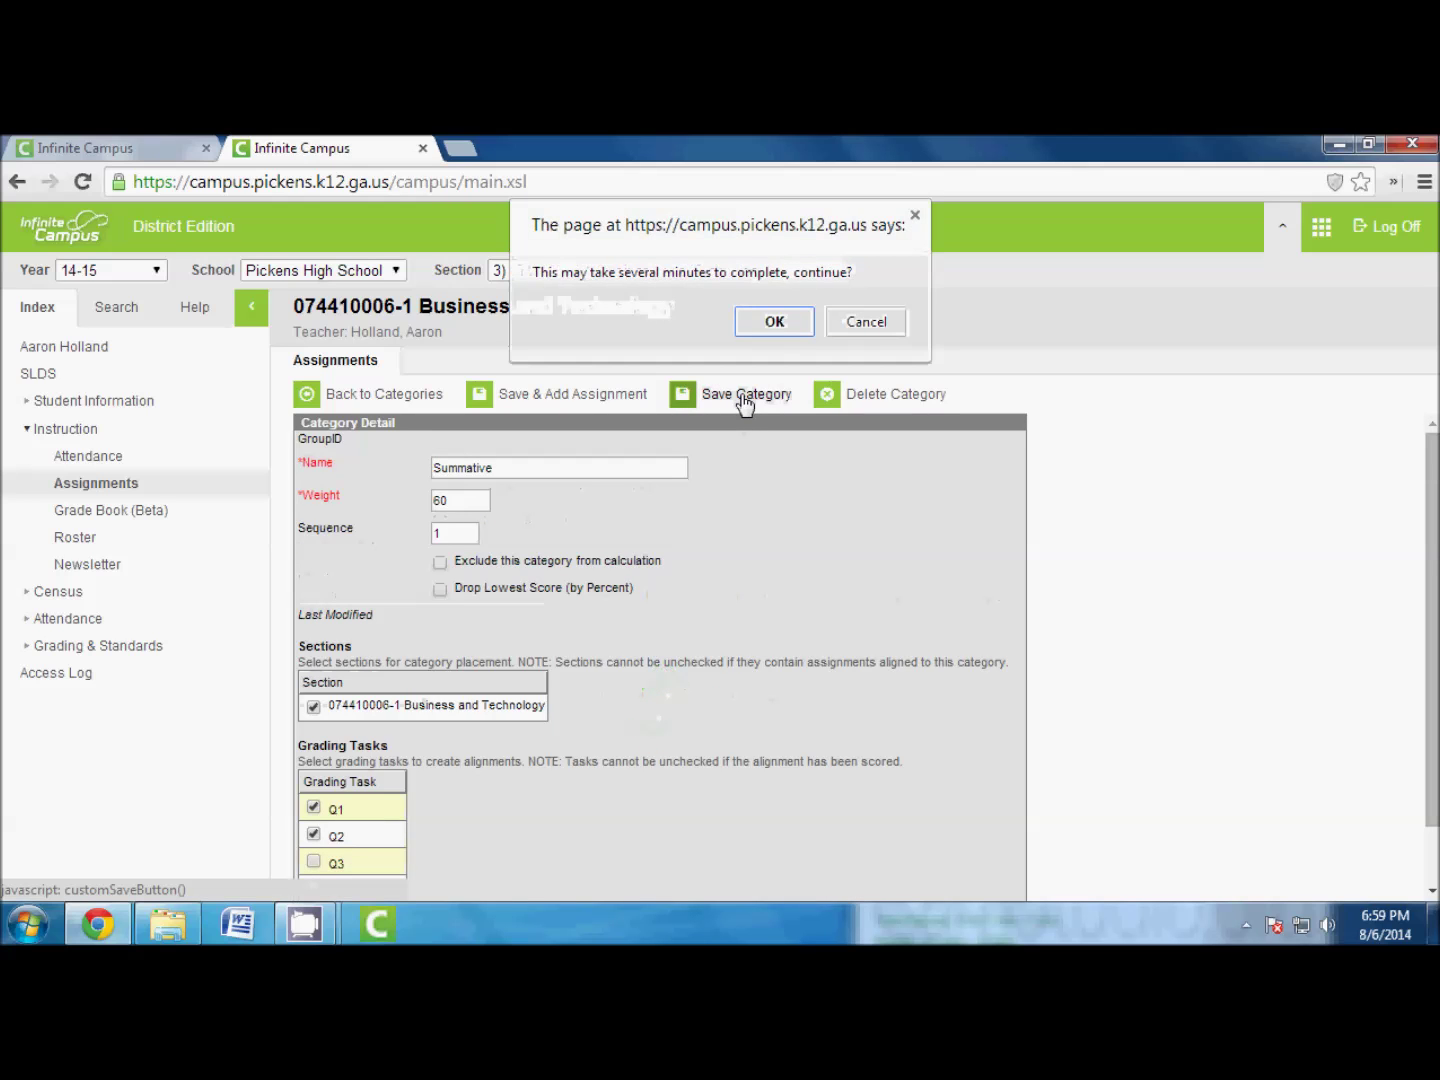
pyautogui.click(775, 321)
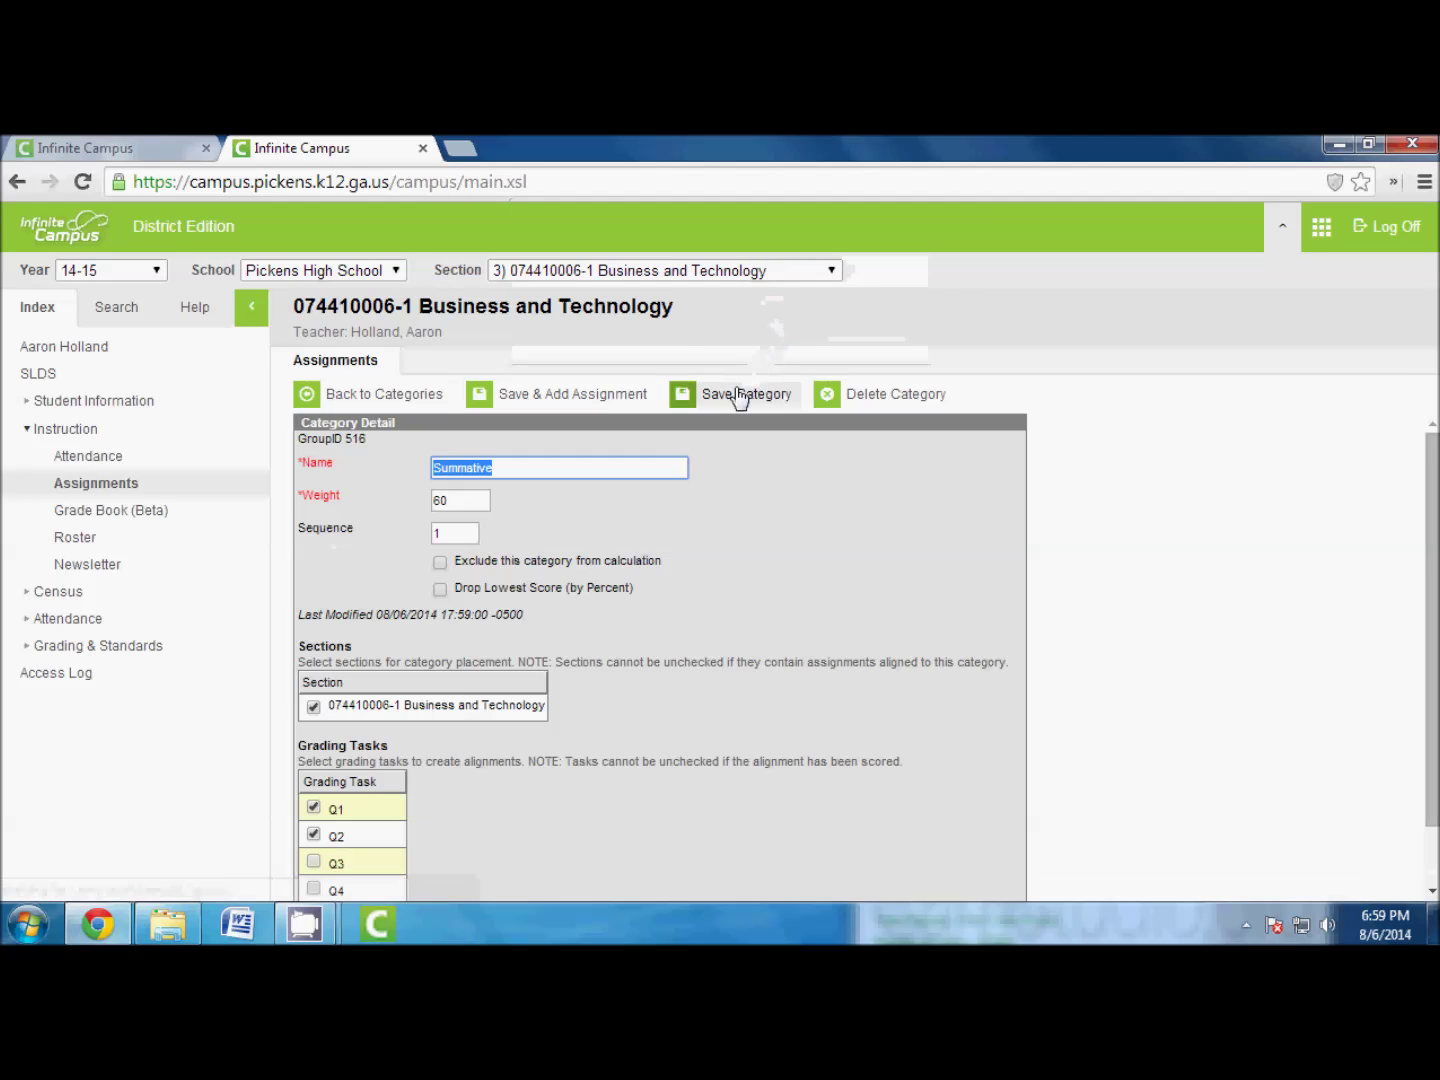
pyautogui.click(399, 395)
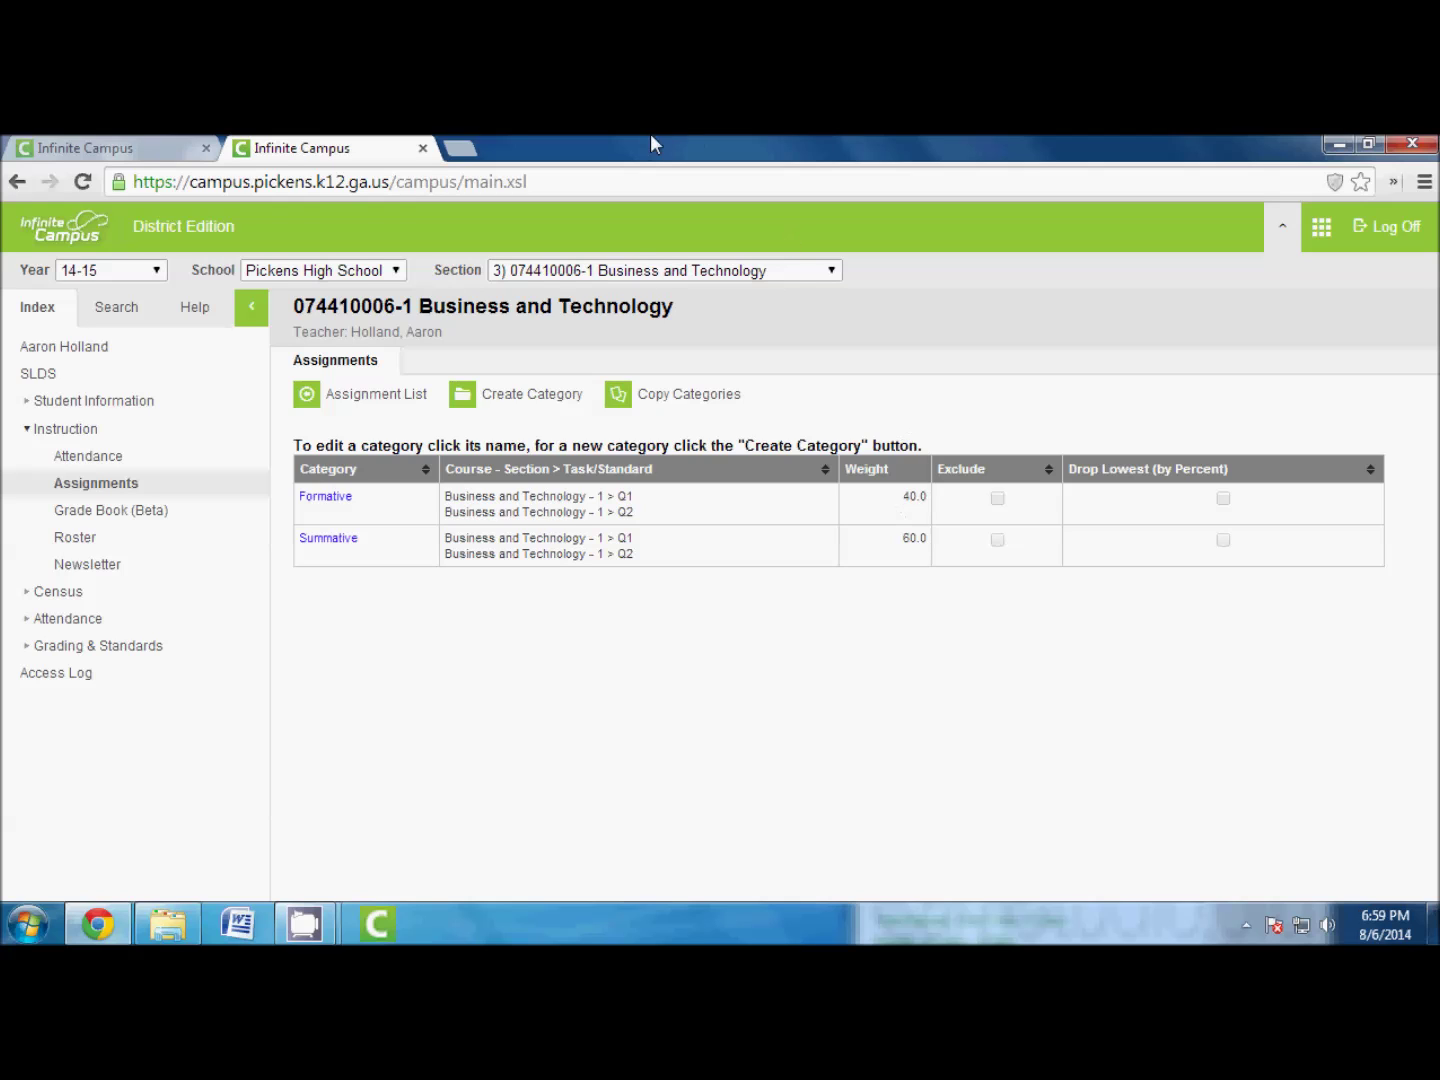
pyautogui.click(636, 273)
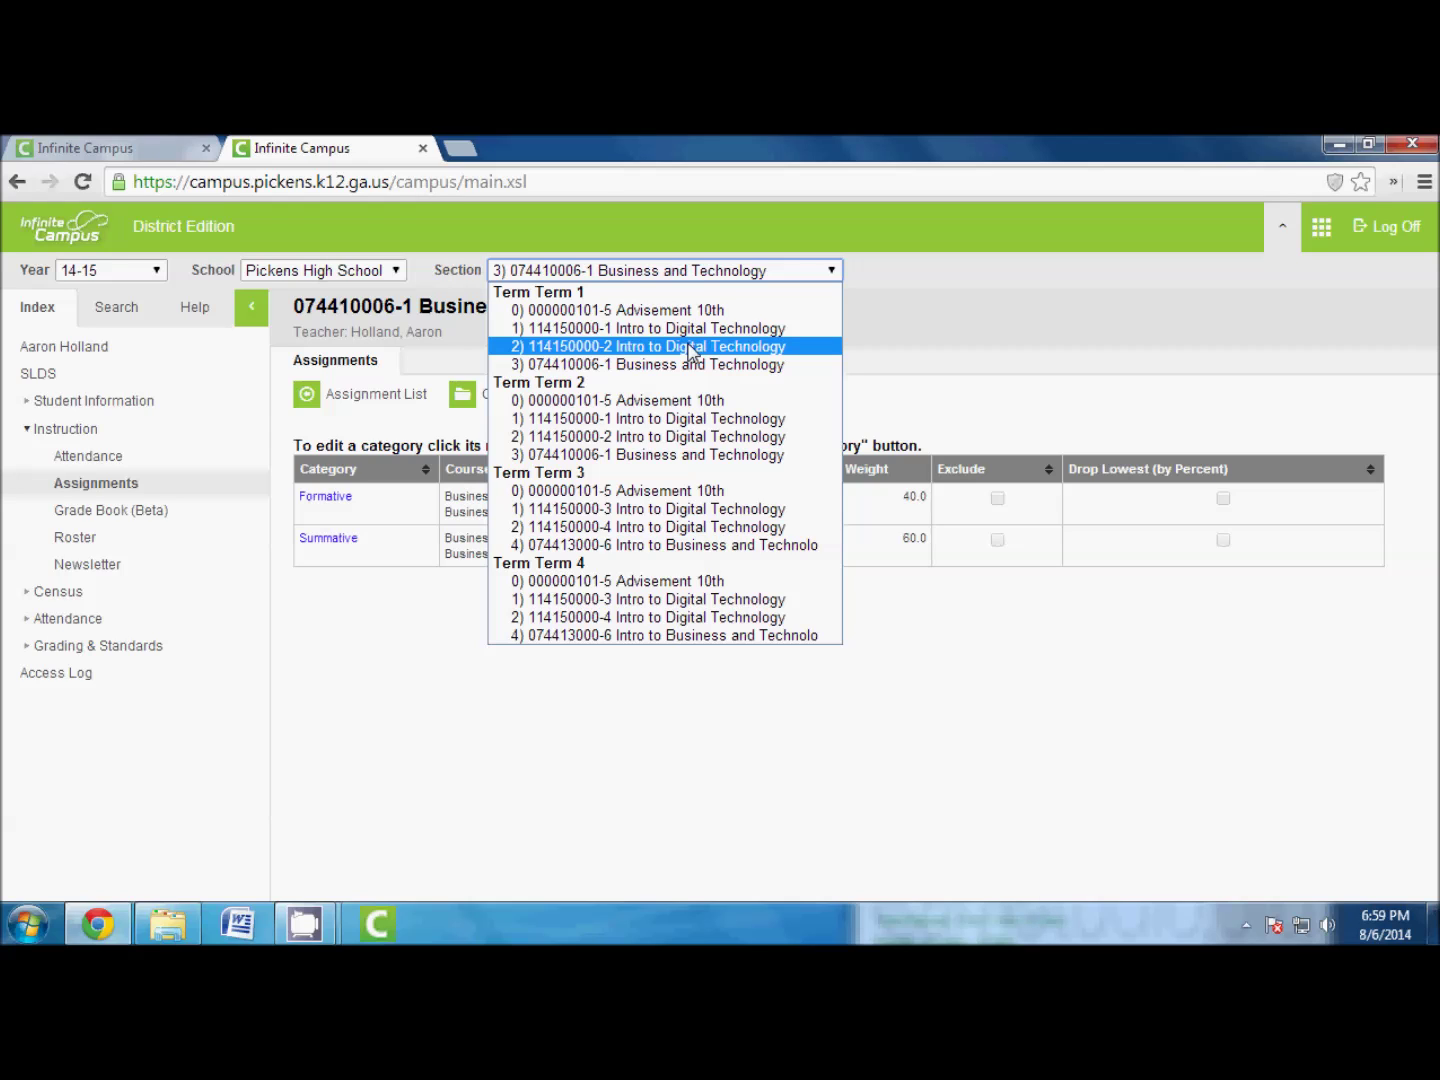
pyautogui.click(655, 545)
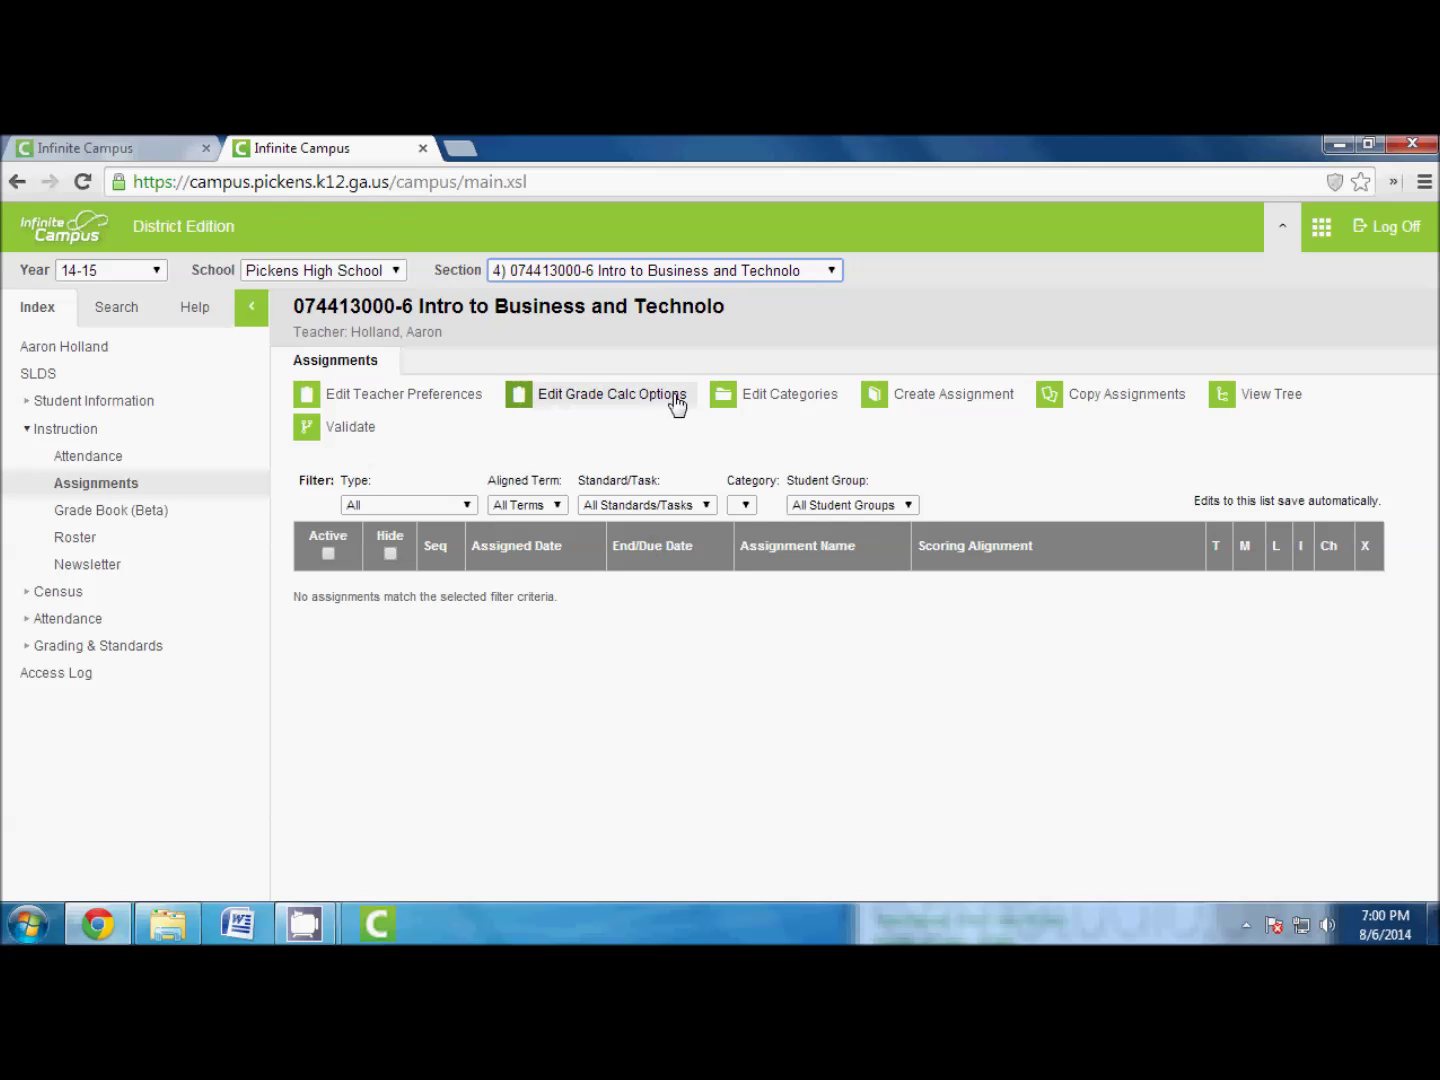
pyautogui.click(800, 396)
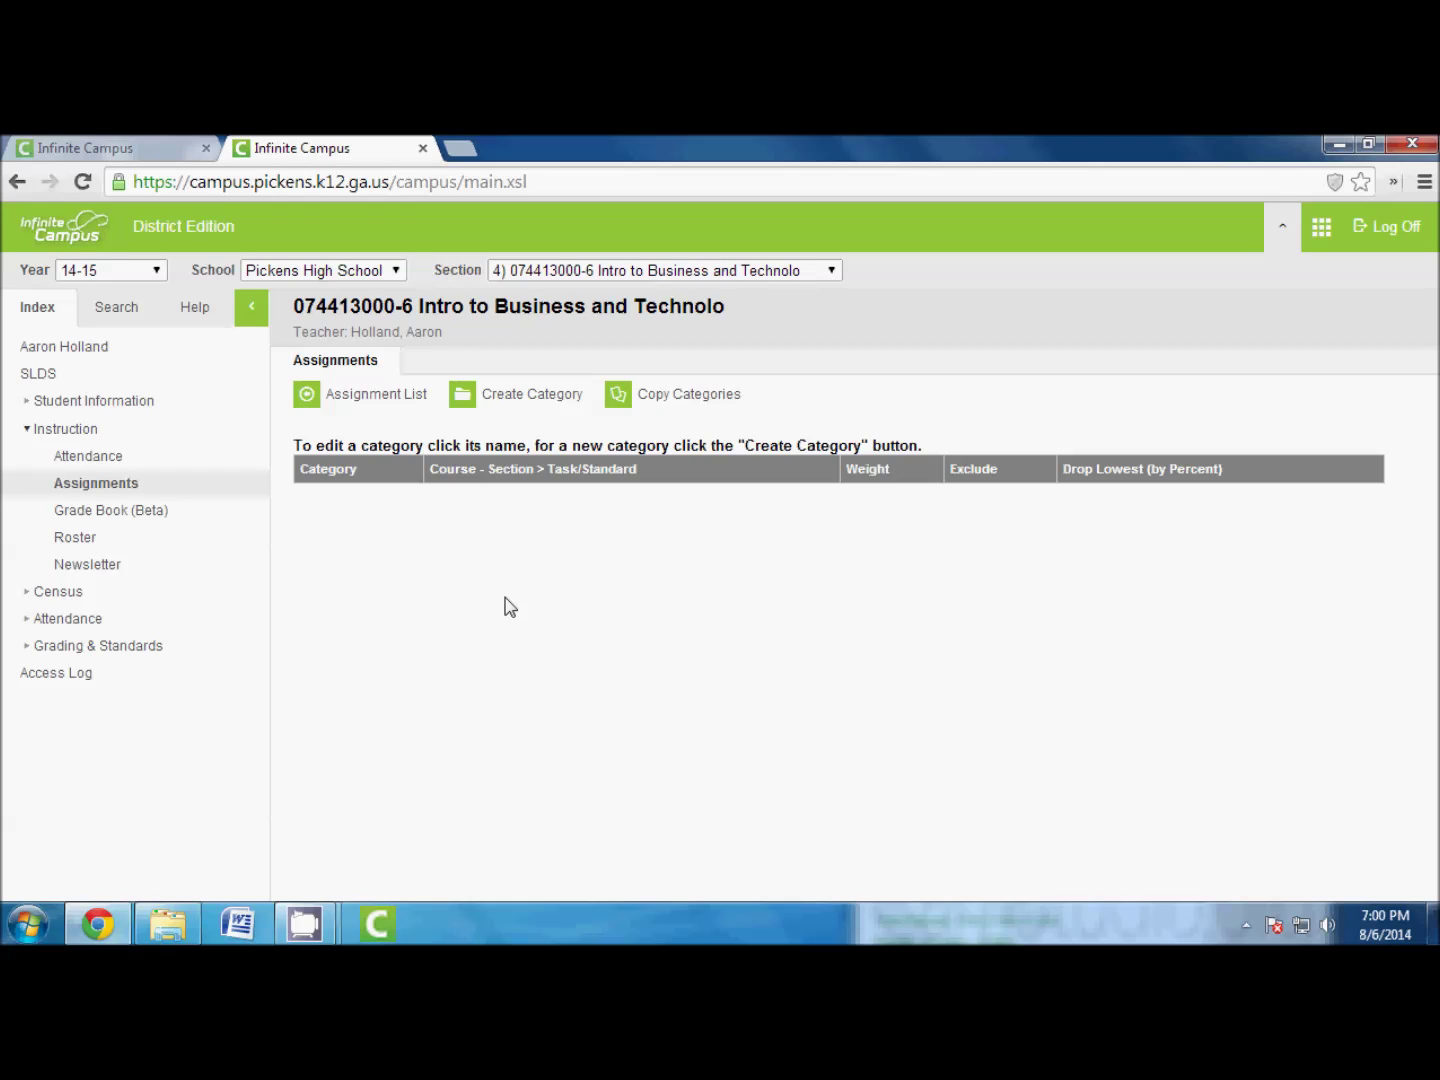
pyautogui.click(526, 396)
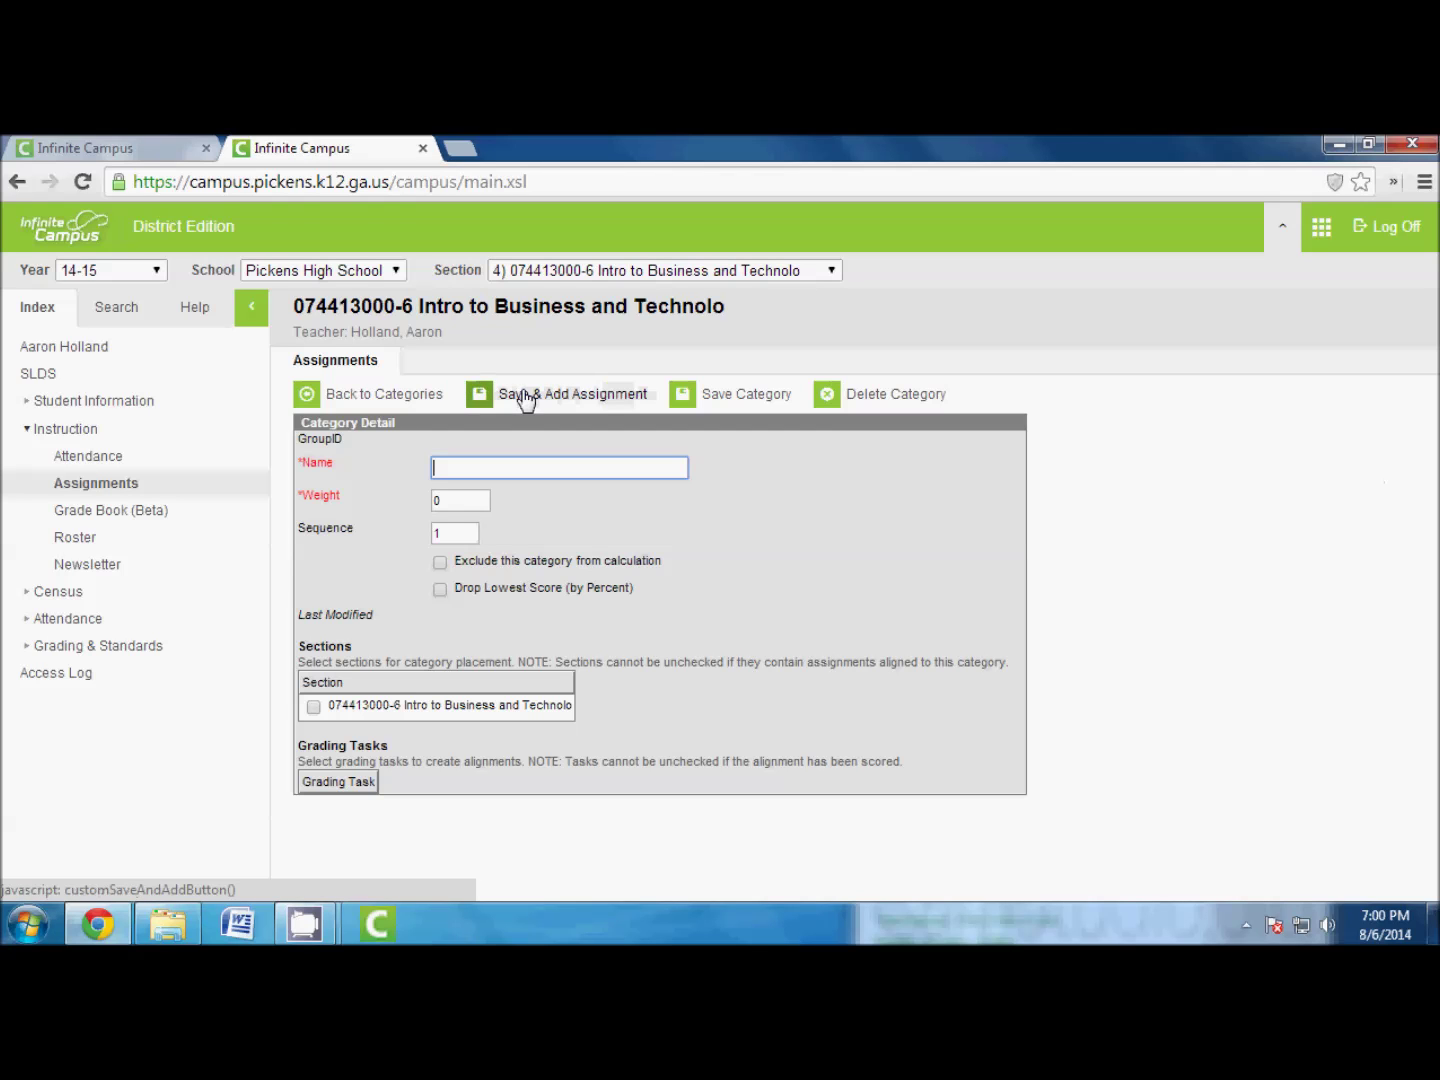
pyautogui.write('Formative')
pyautogui.press('Tab')
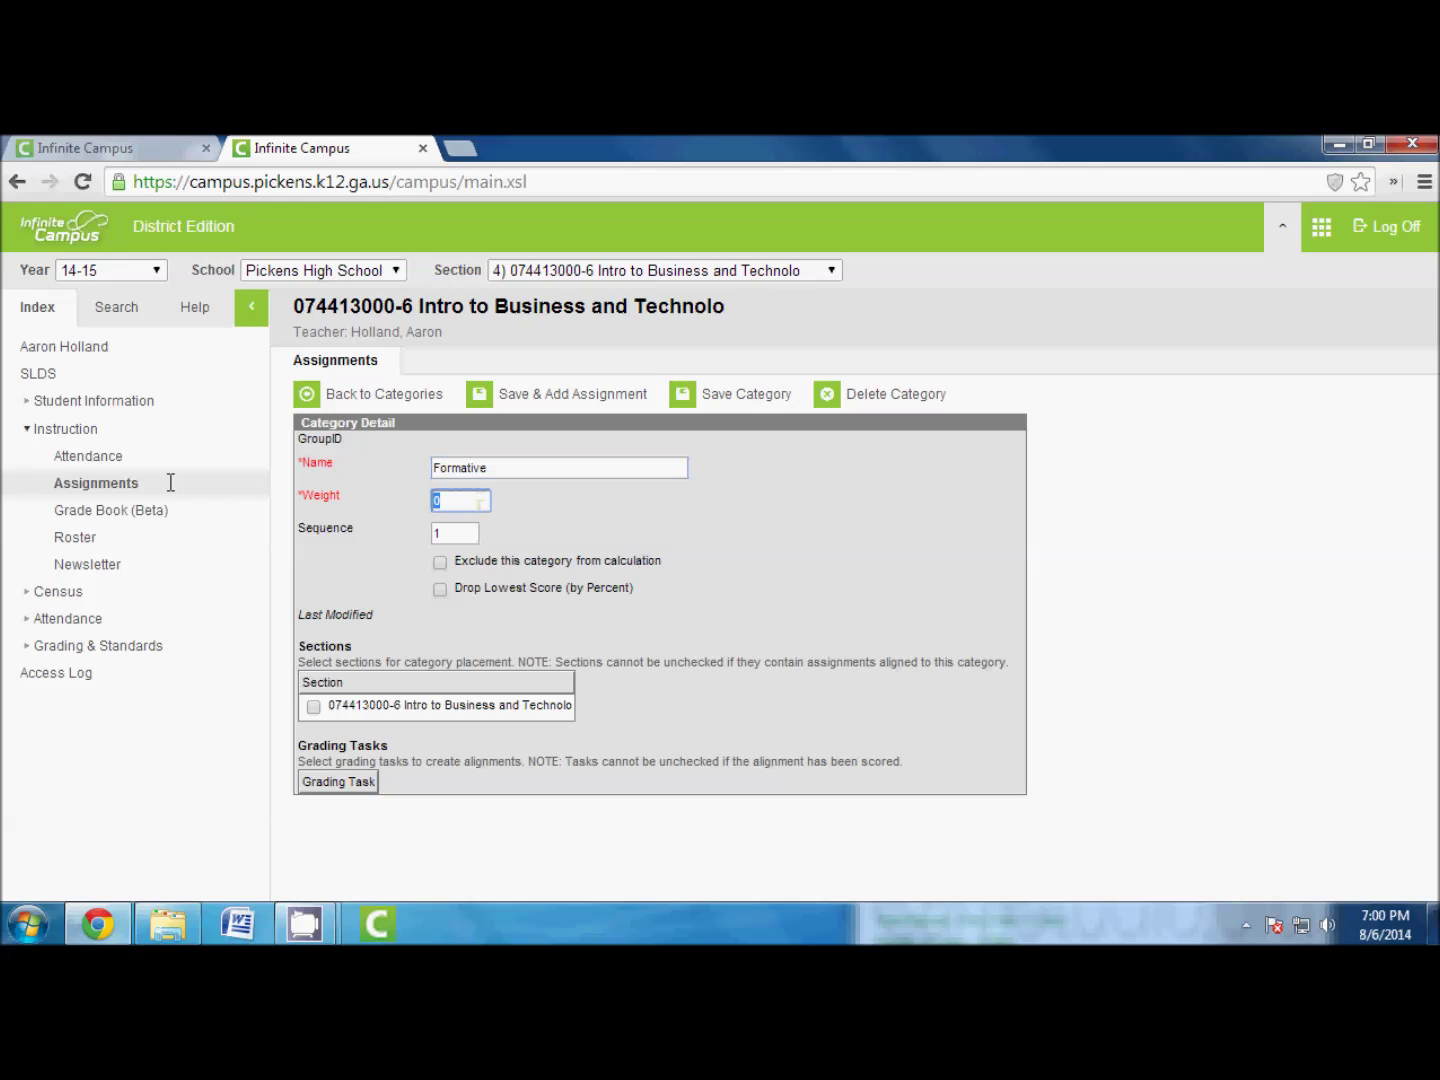
pyautogui.write('49')
pyautogui.press('BackSpace')
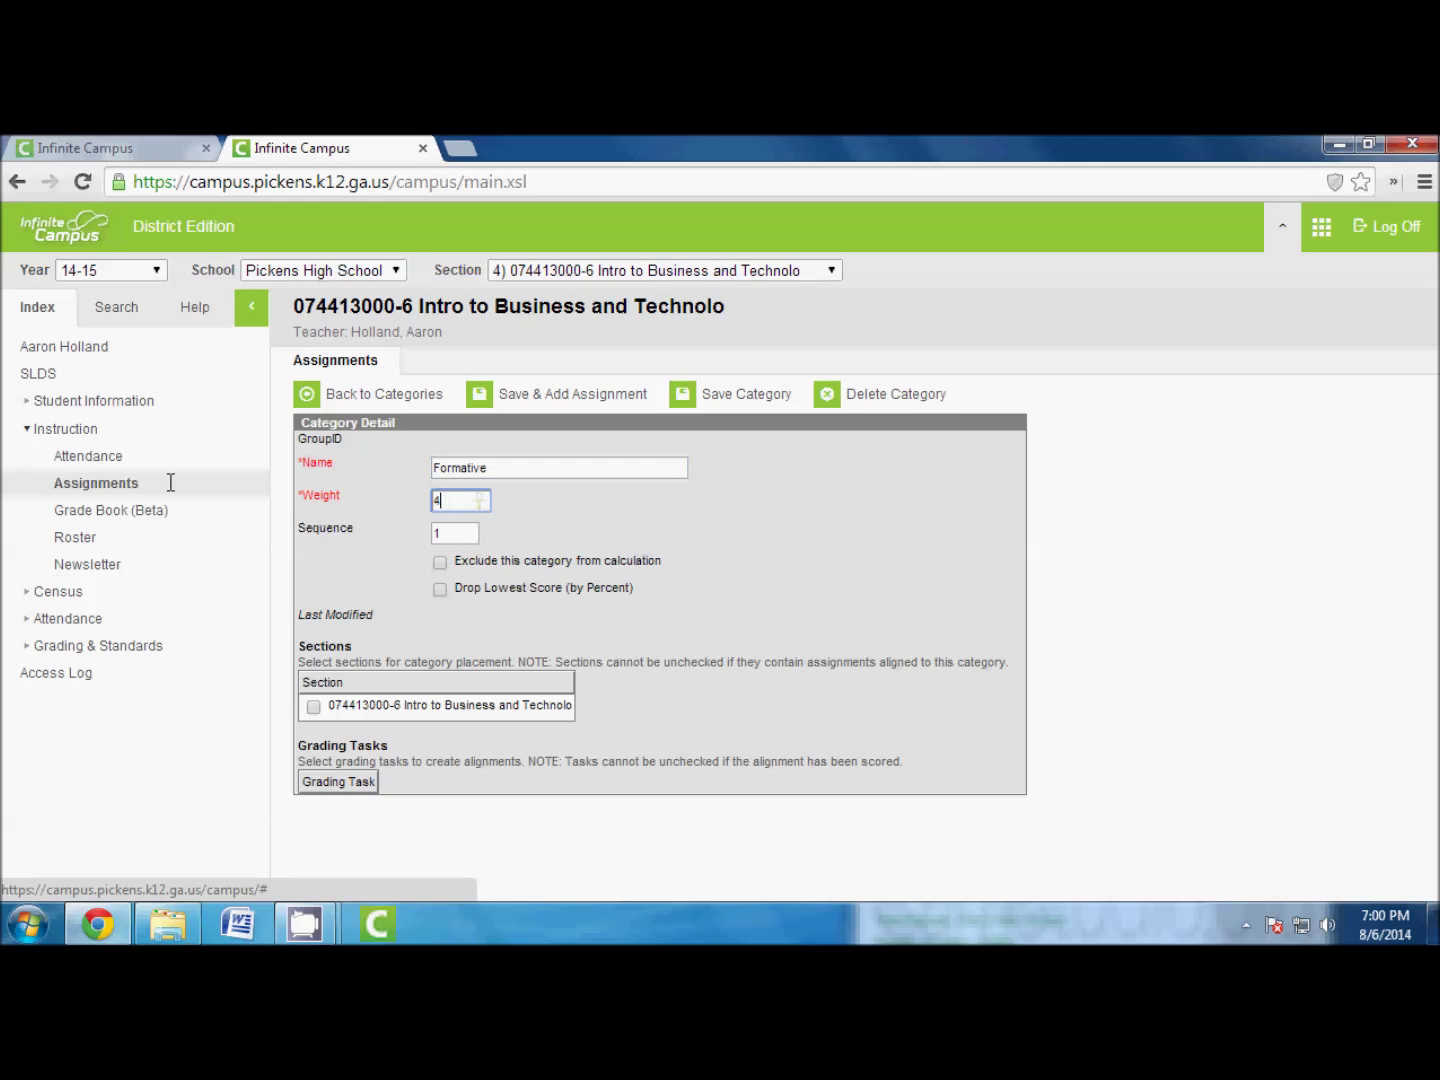
pyautogui.write('0')
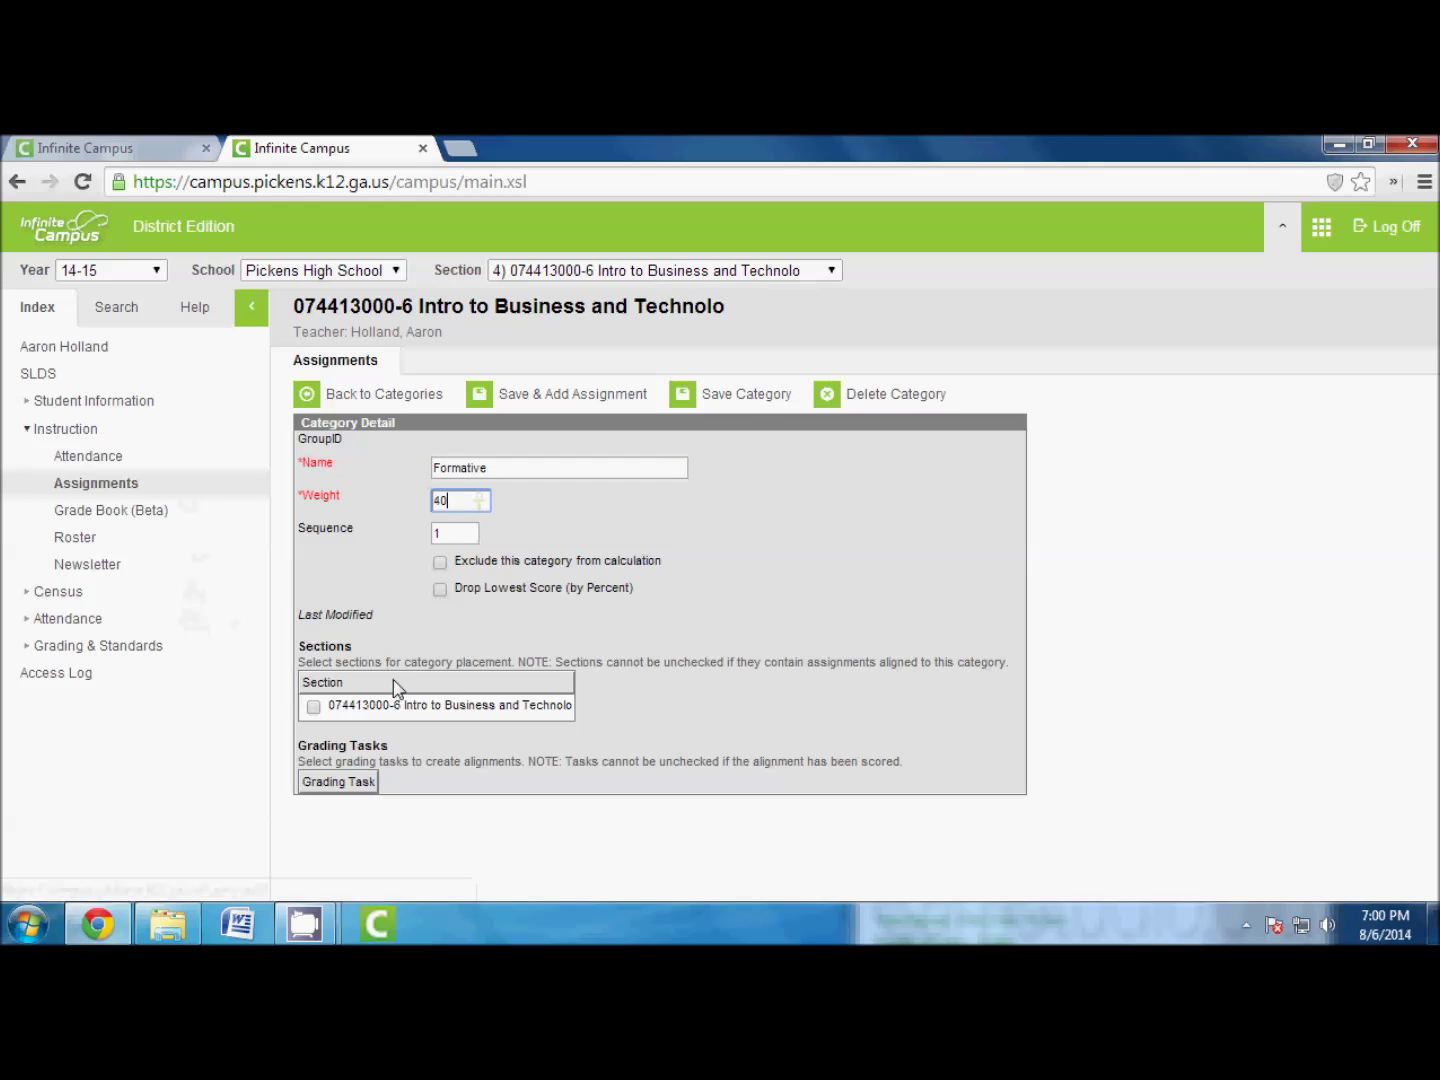
pyautogui.click(313, 706)
pyautogui.scroll(-1, 379, 736)
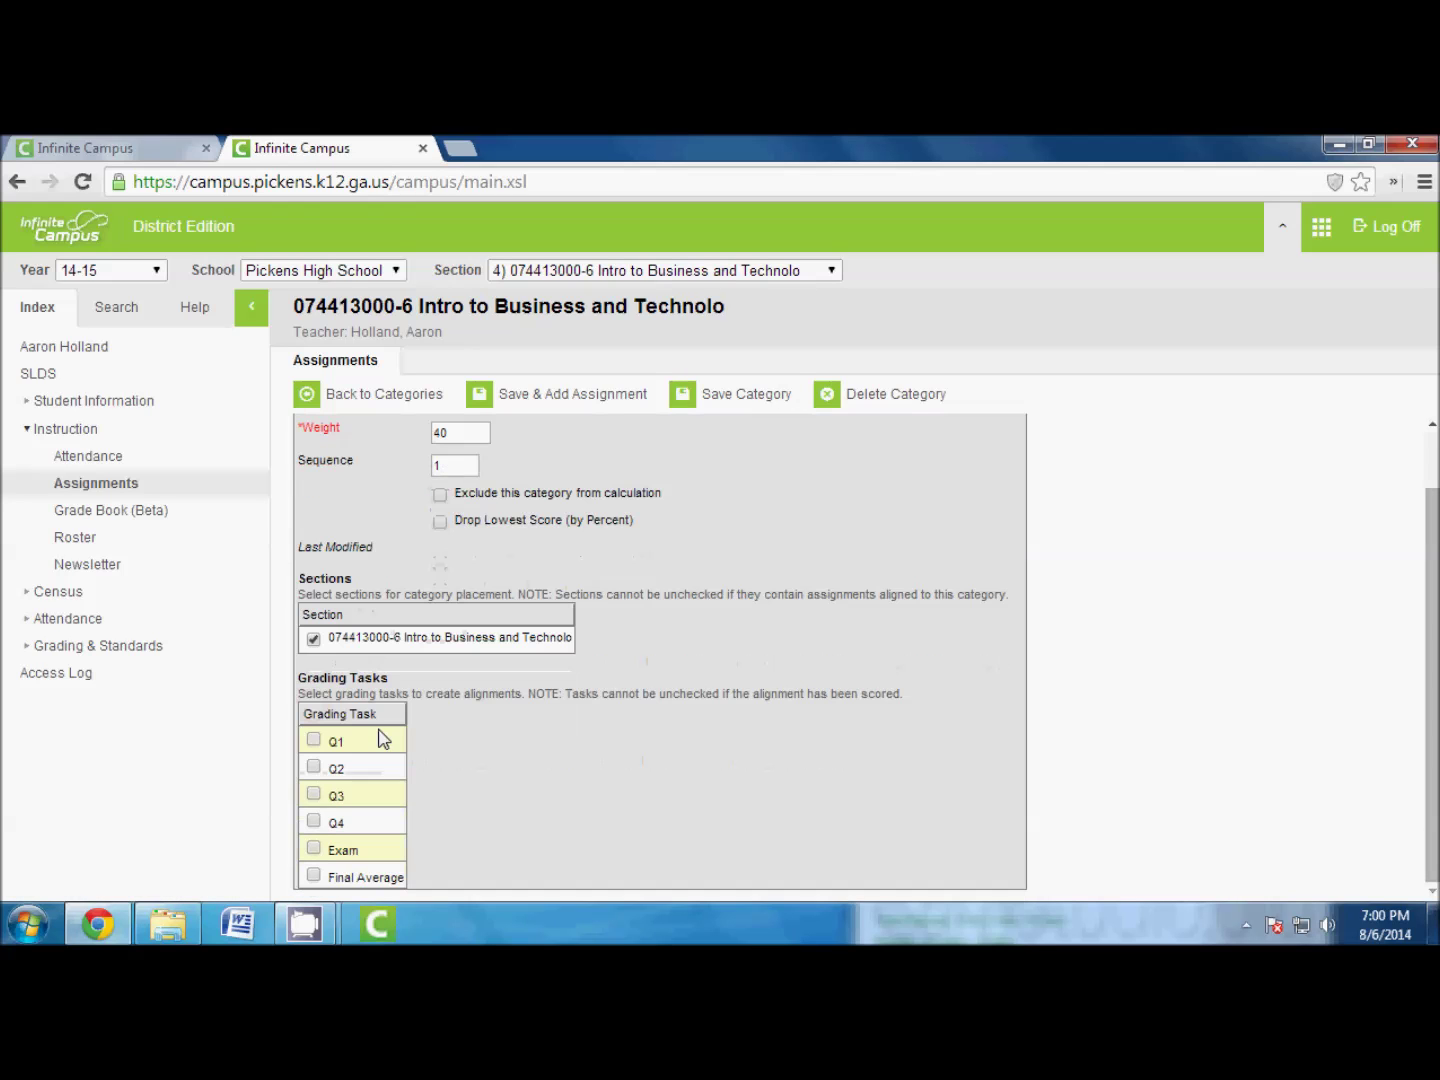
# Step: Align the Formative category with grading tasks Q3 and Q4, save it and return to the category list
pyautogui.click(314, 795)
pyautogui.click(314, 821)
pyautogui.click(742, 398)
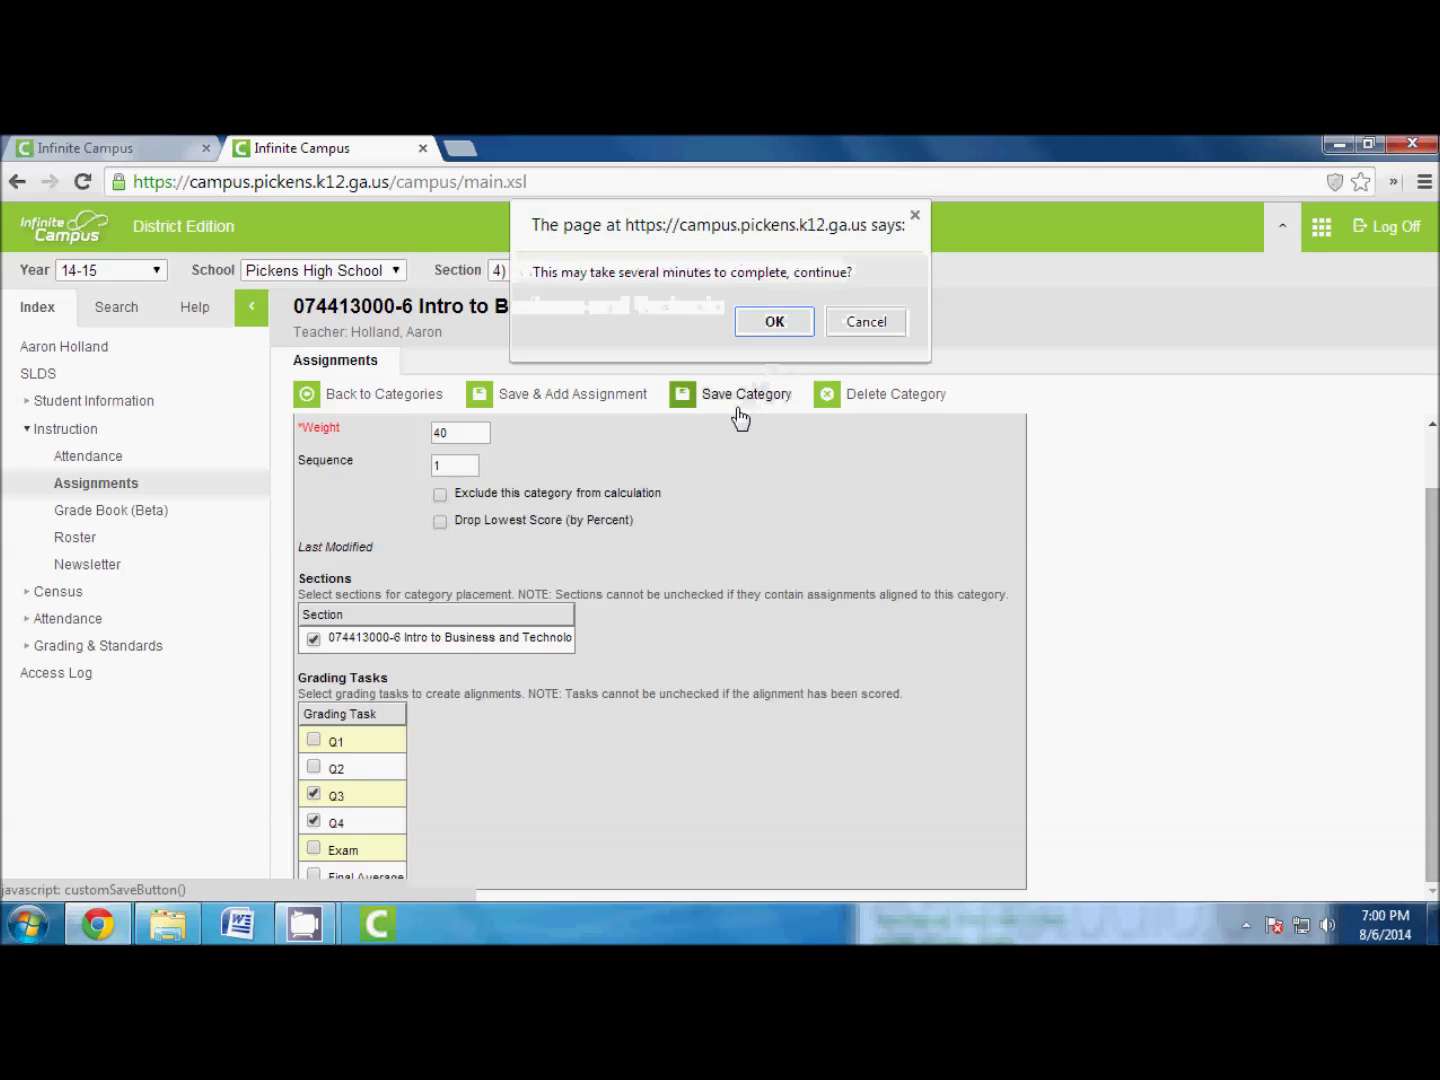
pyautogui.click(757, 332)
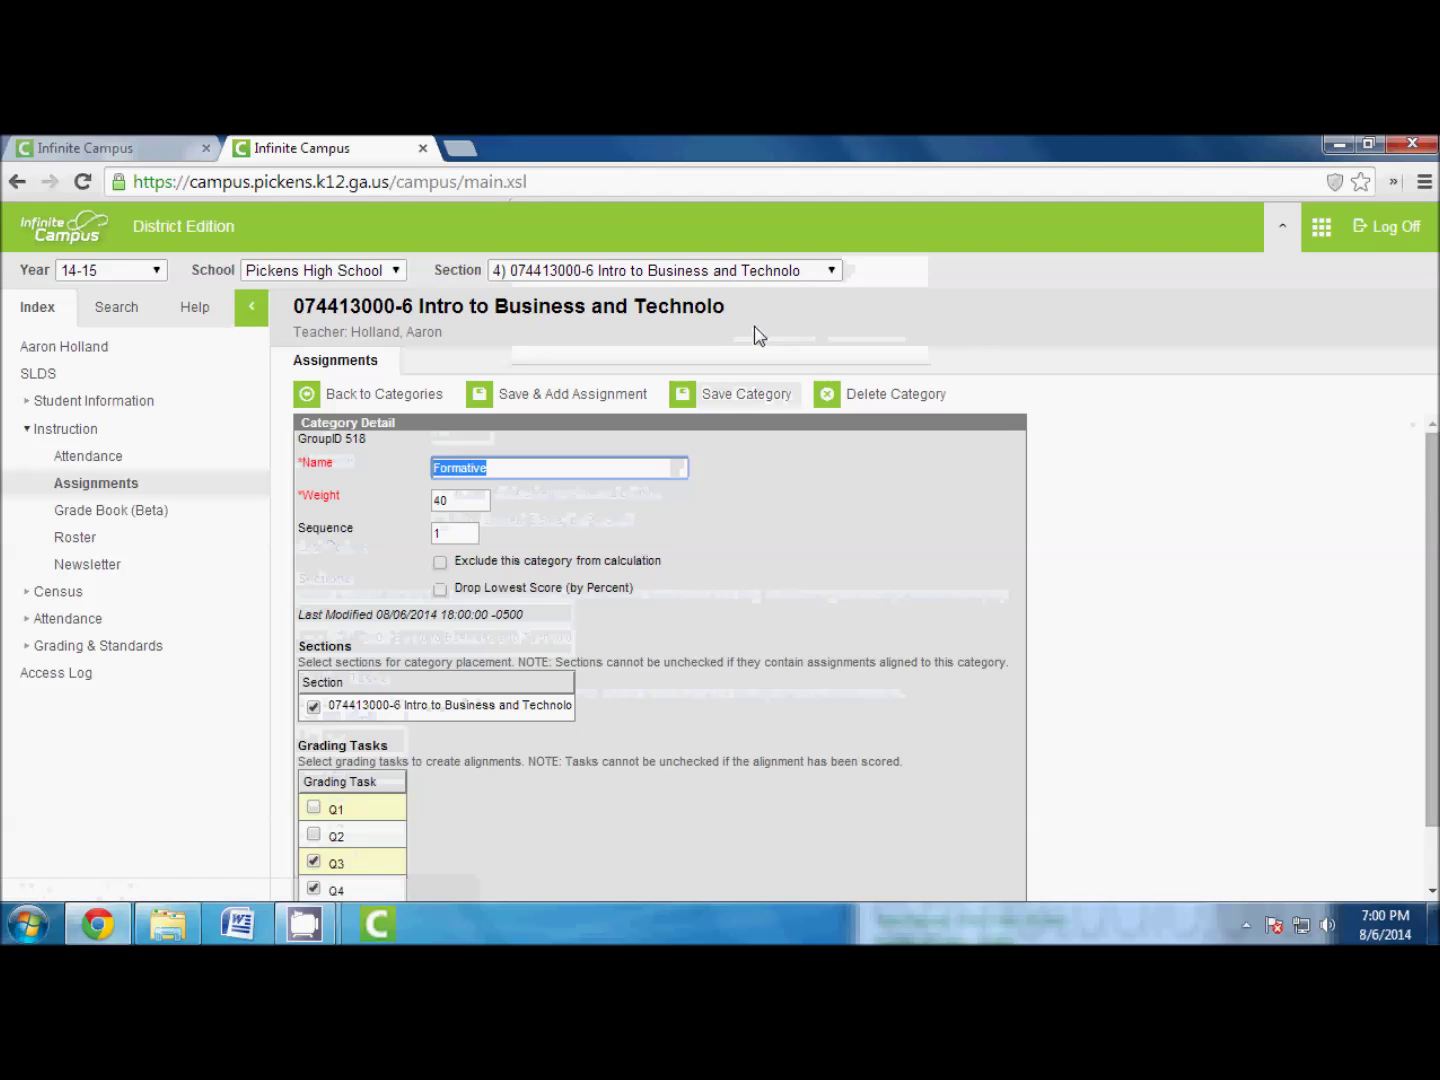
pyautogui.click(333, 396)
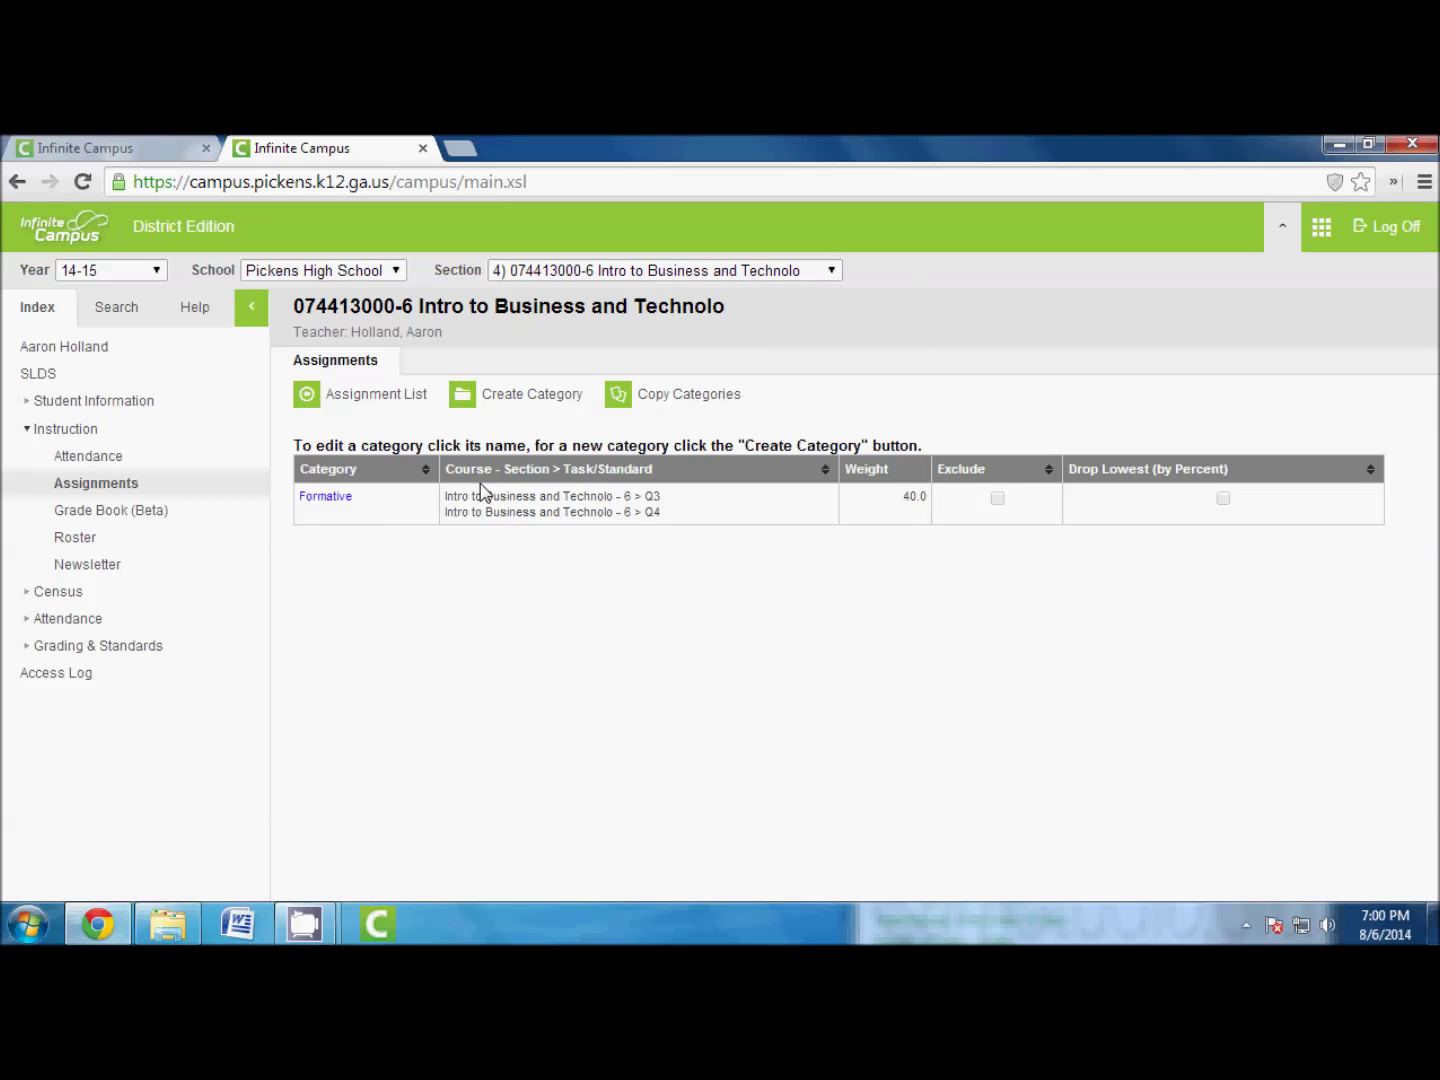
pyautogui.click(536, 413)
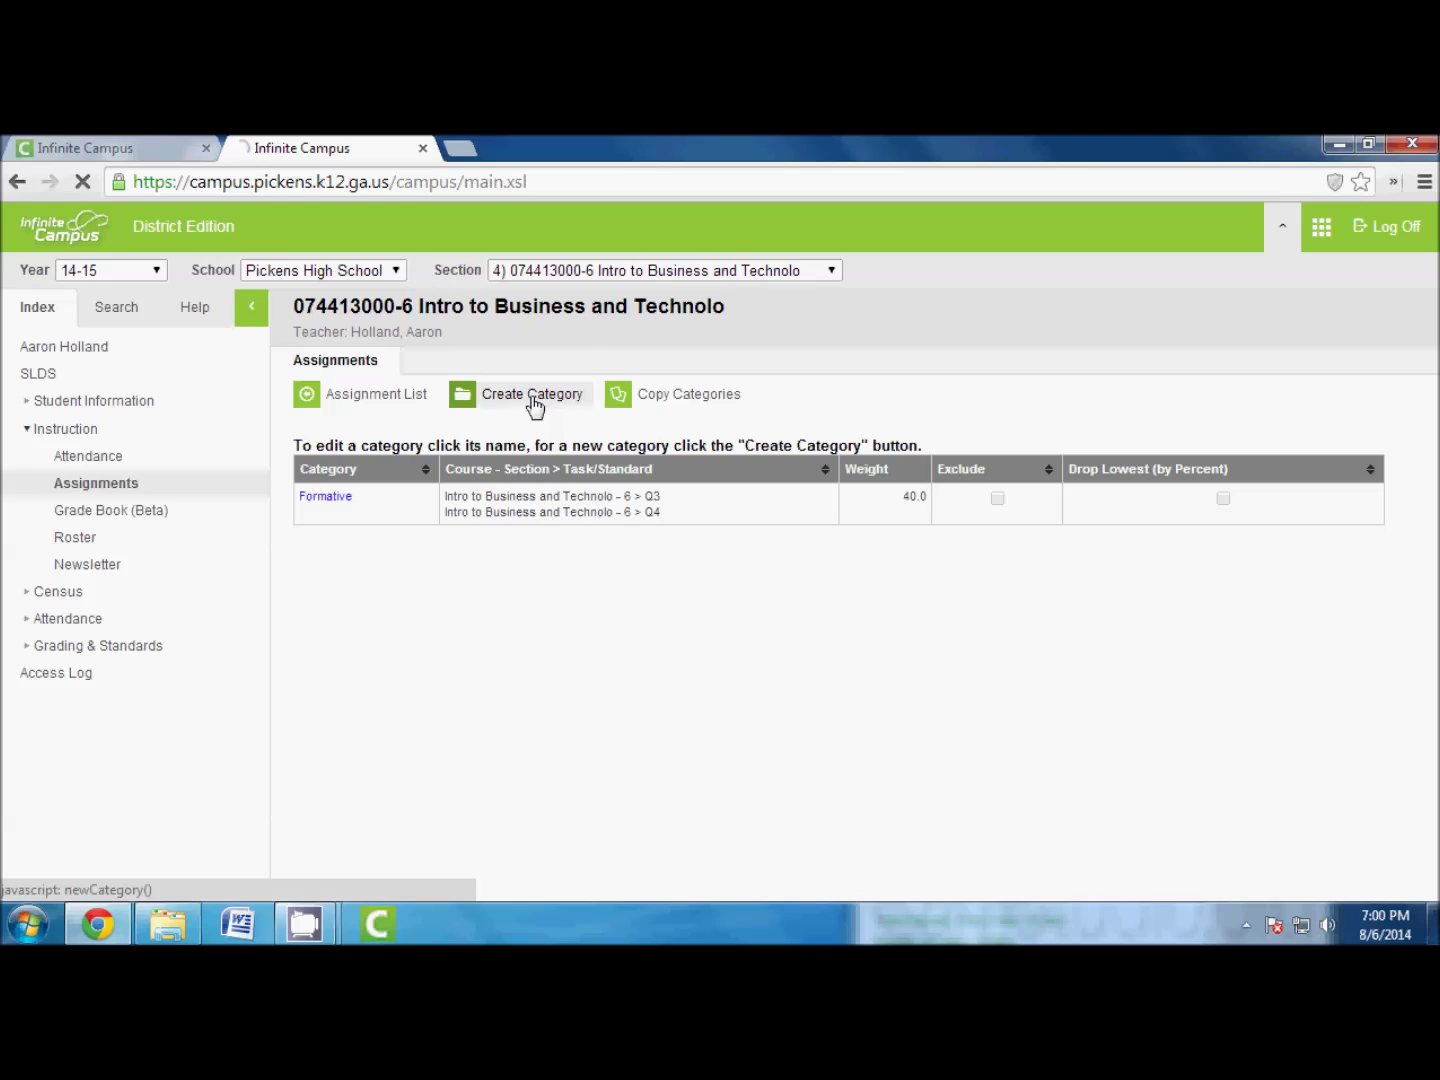
pyautogui.write('Summative')
pyautogui.press('Tab')
pyautogui.write('60')
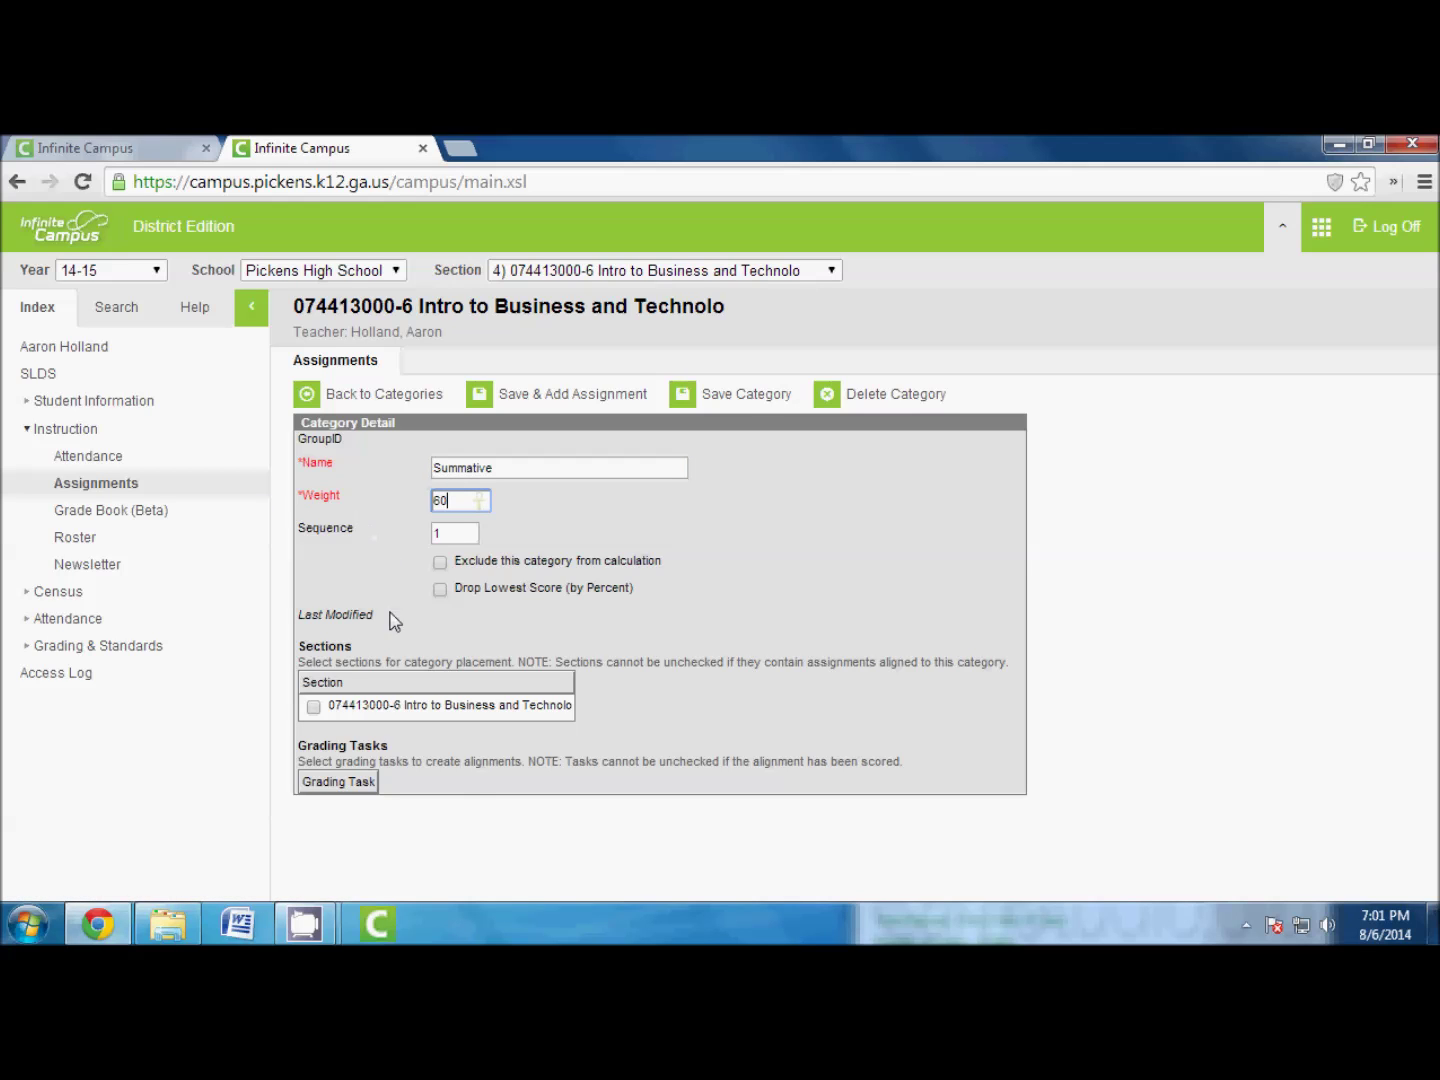
pyautogui.click(312, 707)
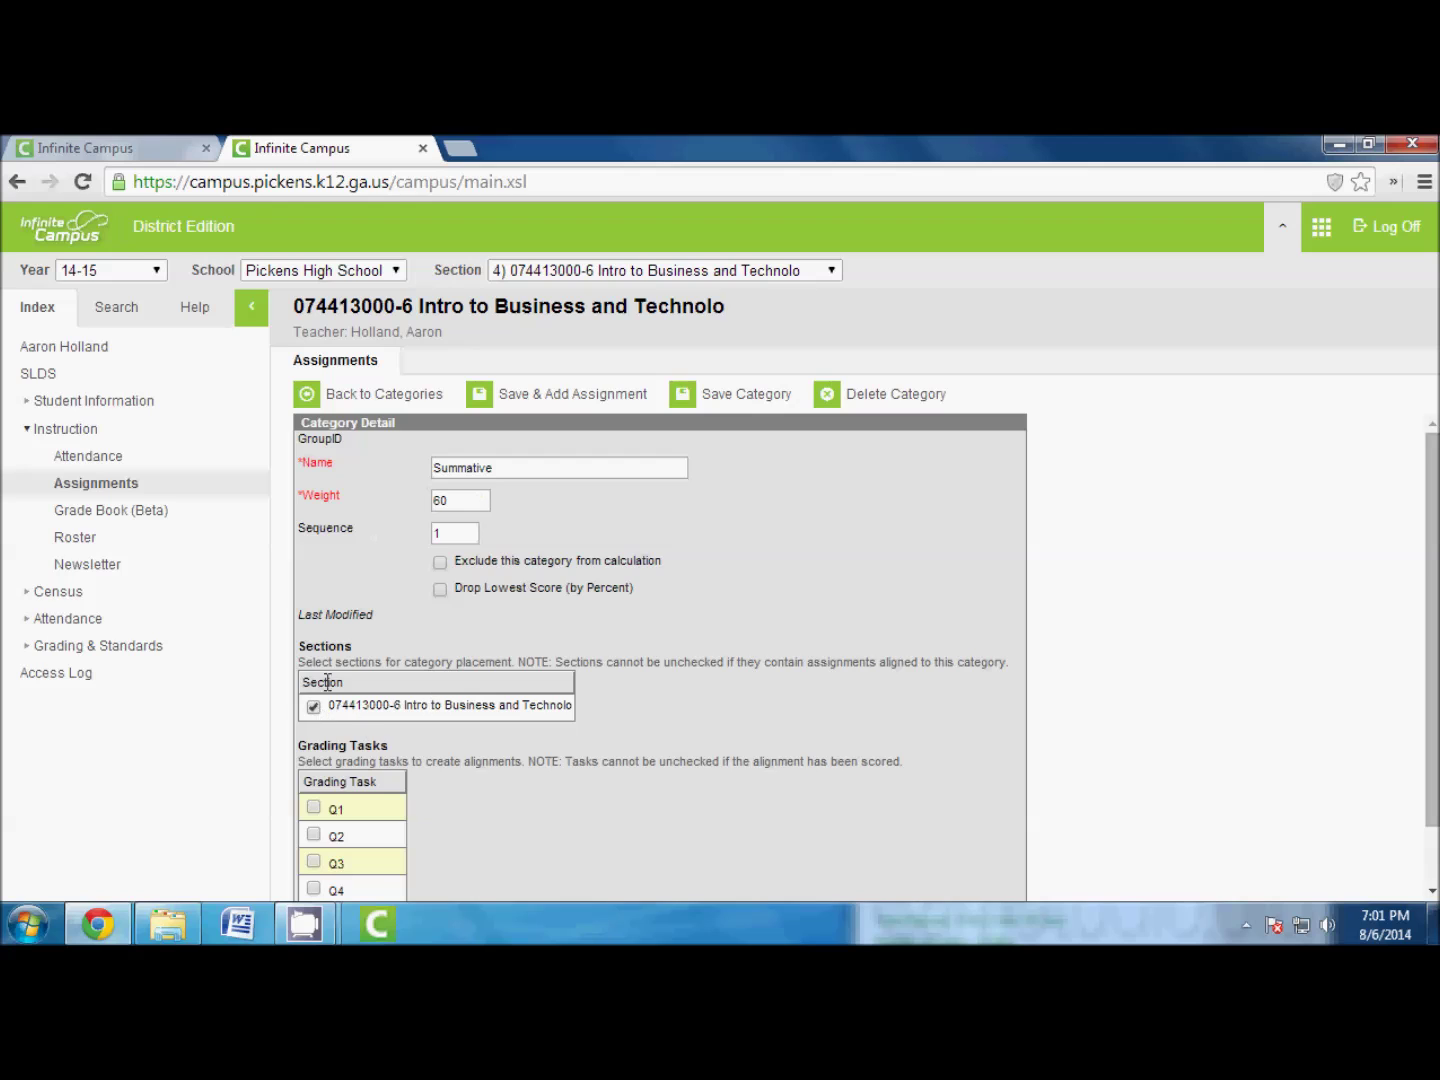
# Step: Align the Summative category with grading tasks Q3 and Q4, save it and return to the category list
pyautogui.scroll(-2, 440, 685)
pyautogui.click(312, 797)
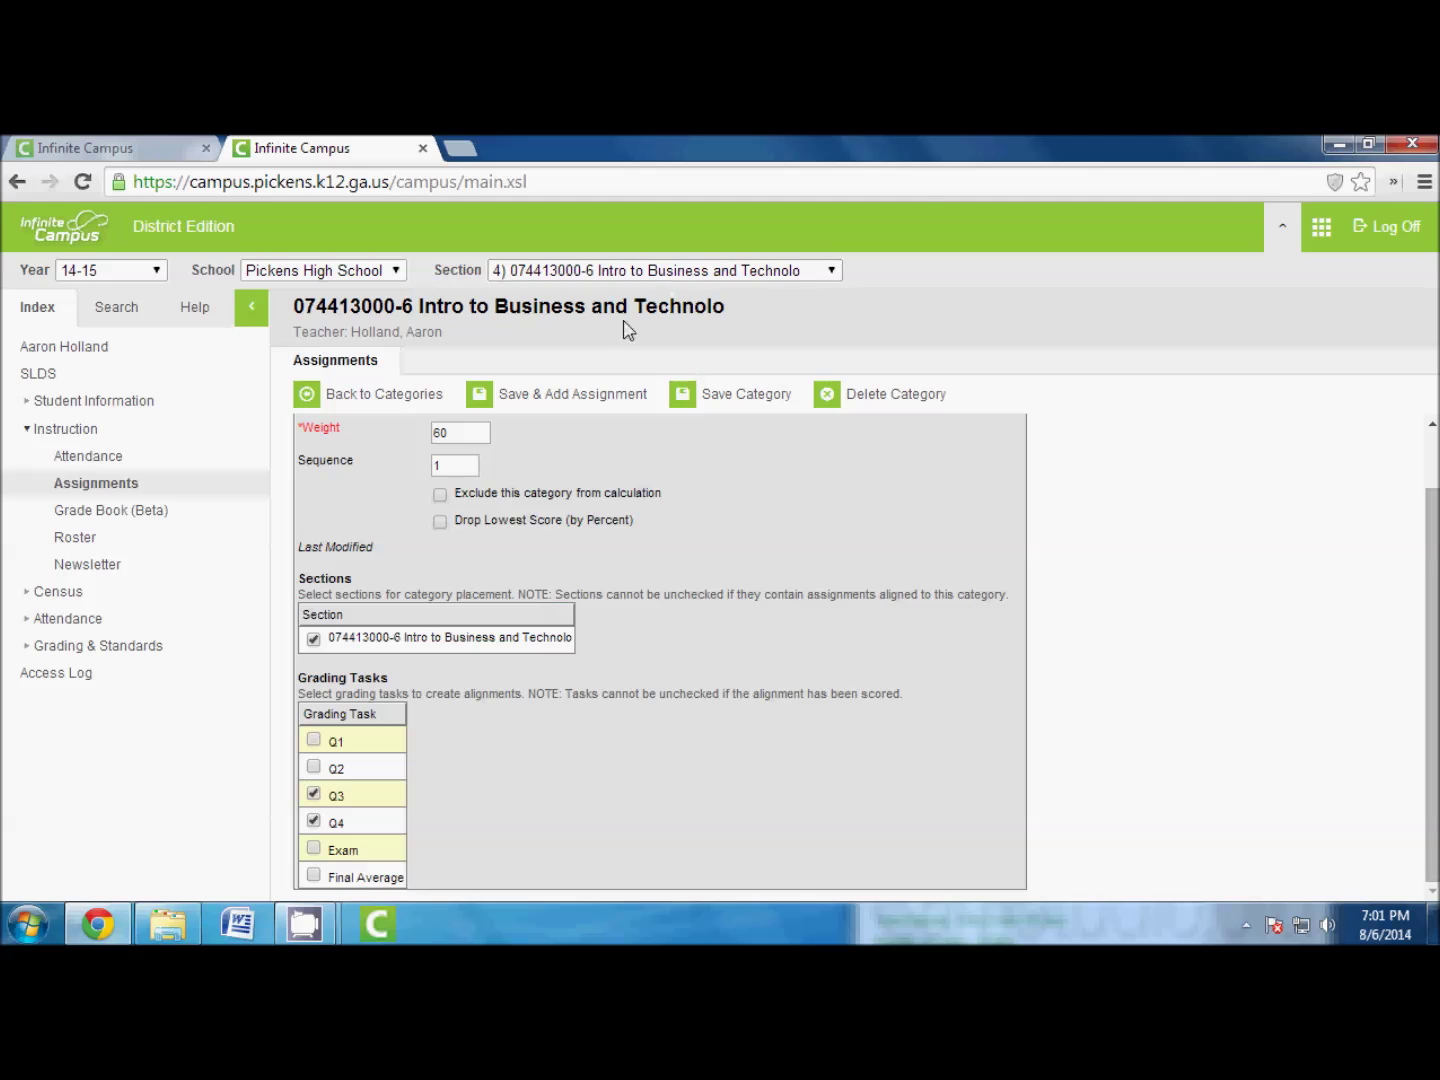
pyautogui.click(724, 402)
pyautogui.click(779, 321)
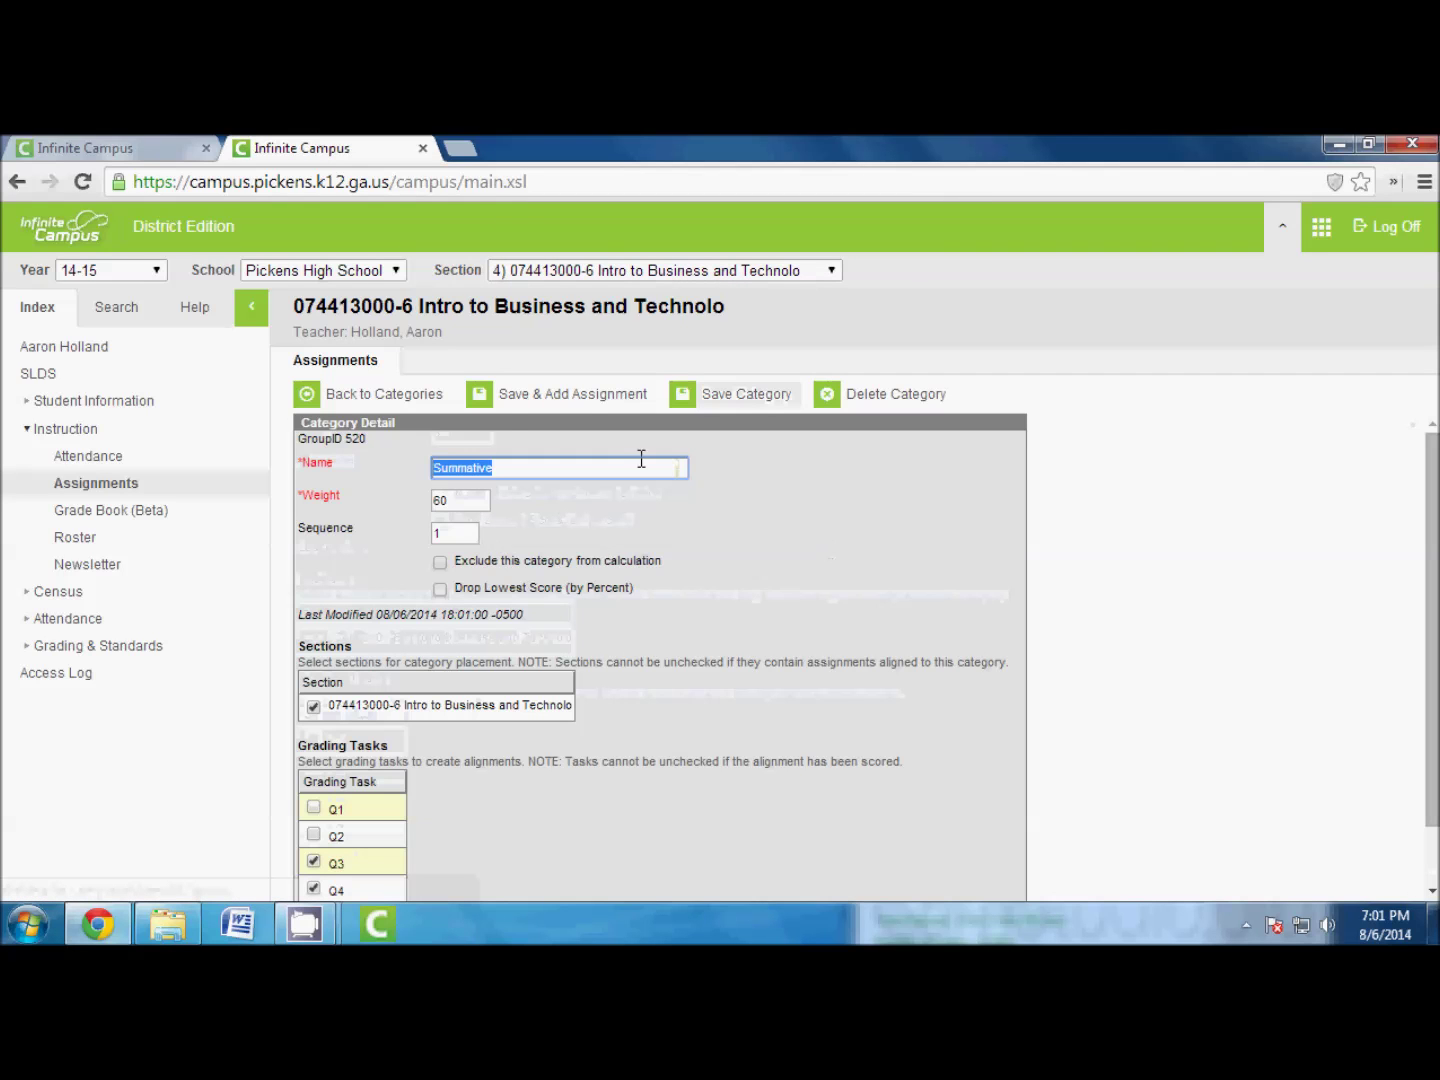
pyautogui.click(389, 396)
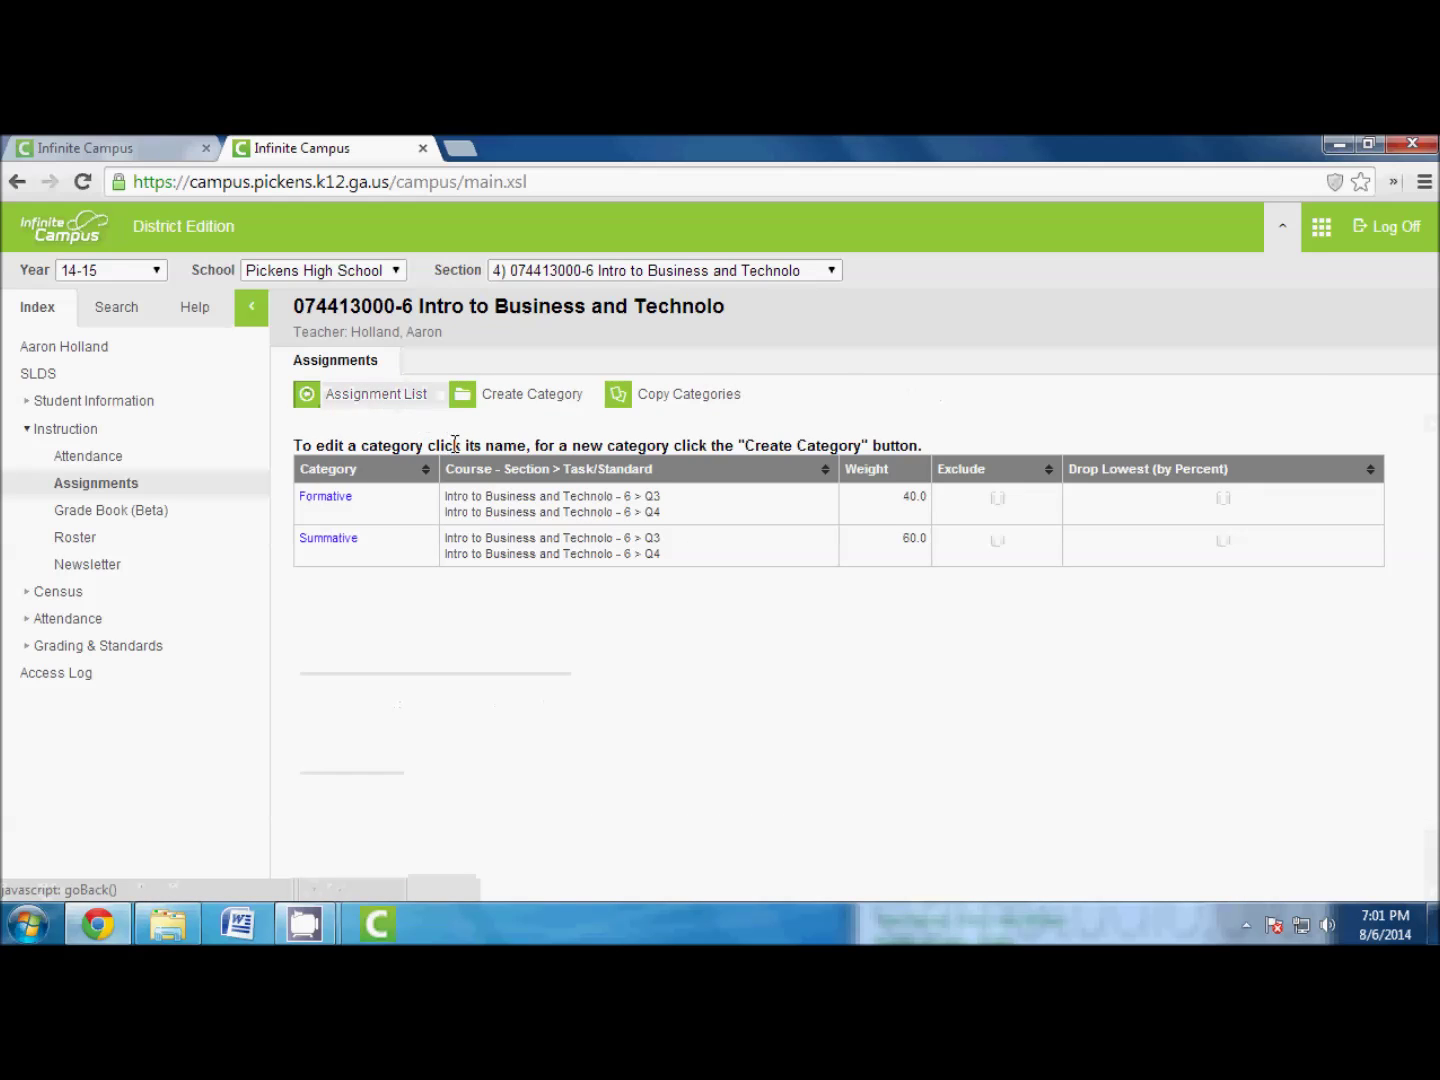
pyautogui.click(686, 271)
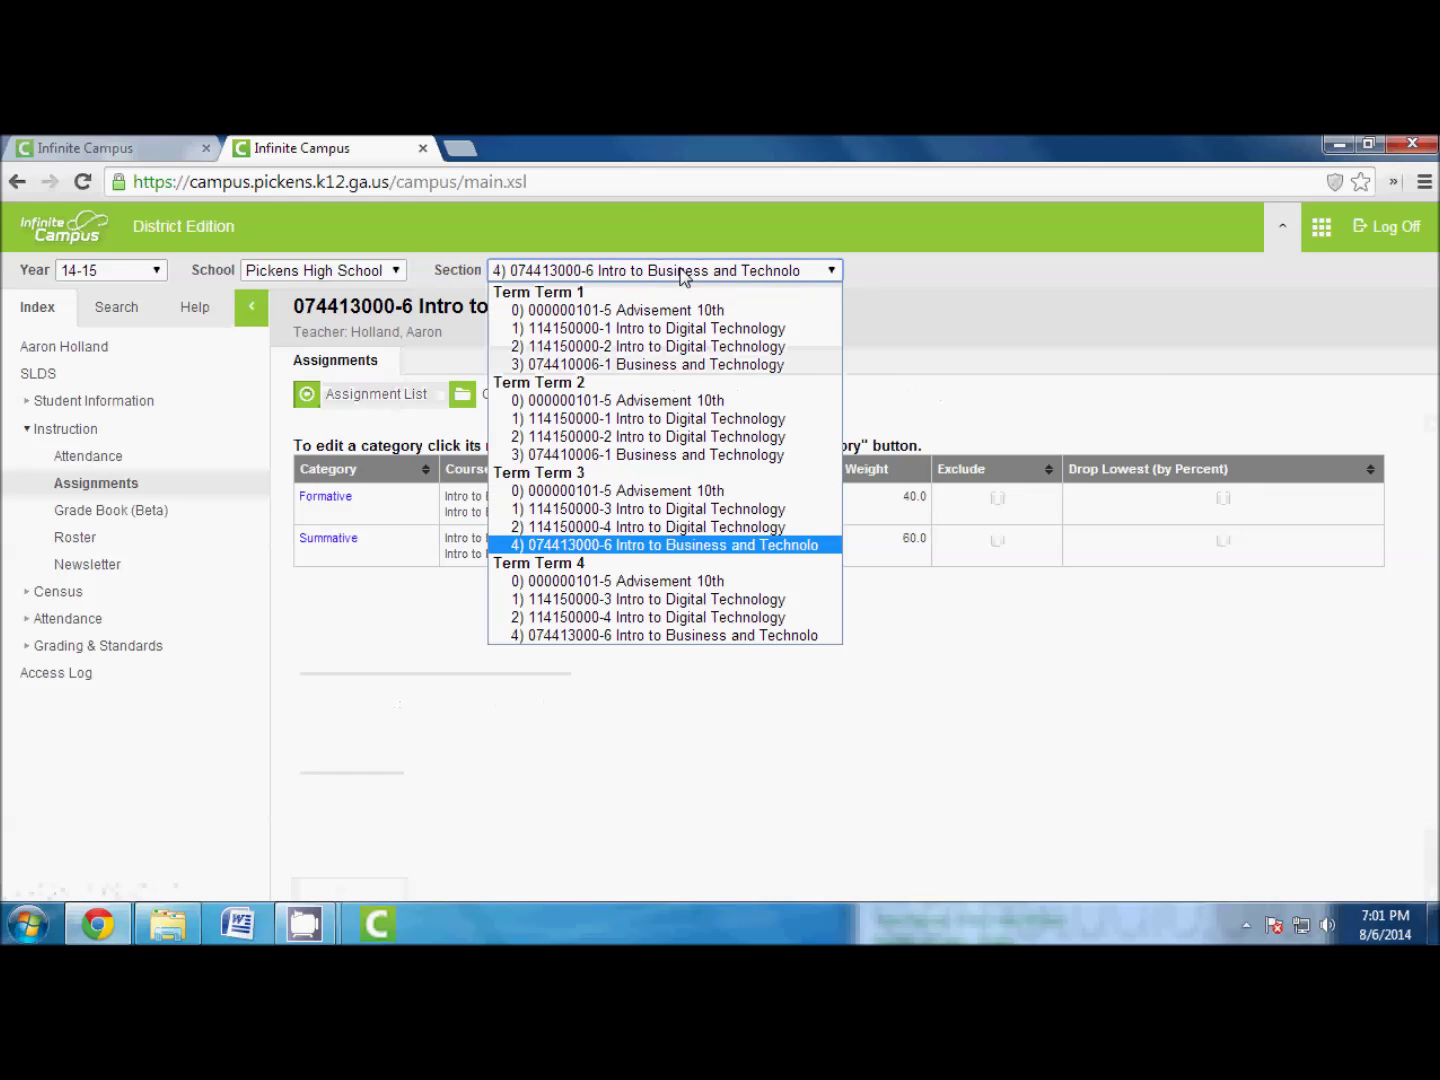
pyautogui.click(648, 508)
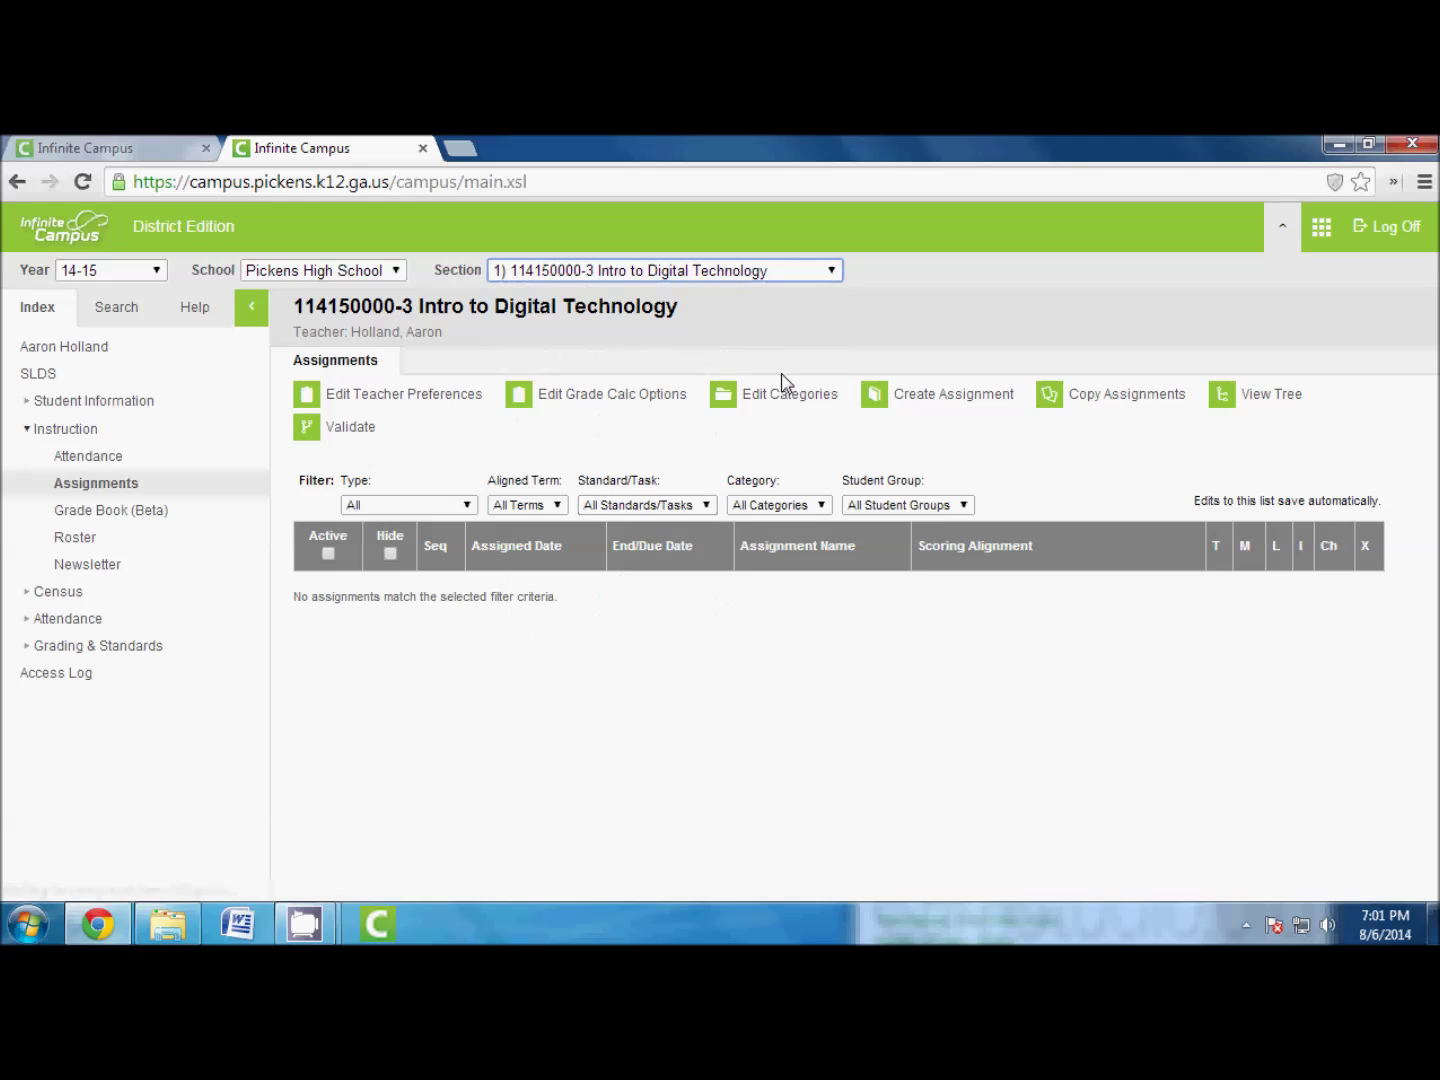
pyautogui.click(780, 395)
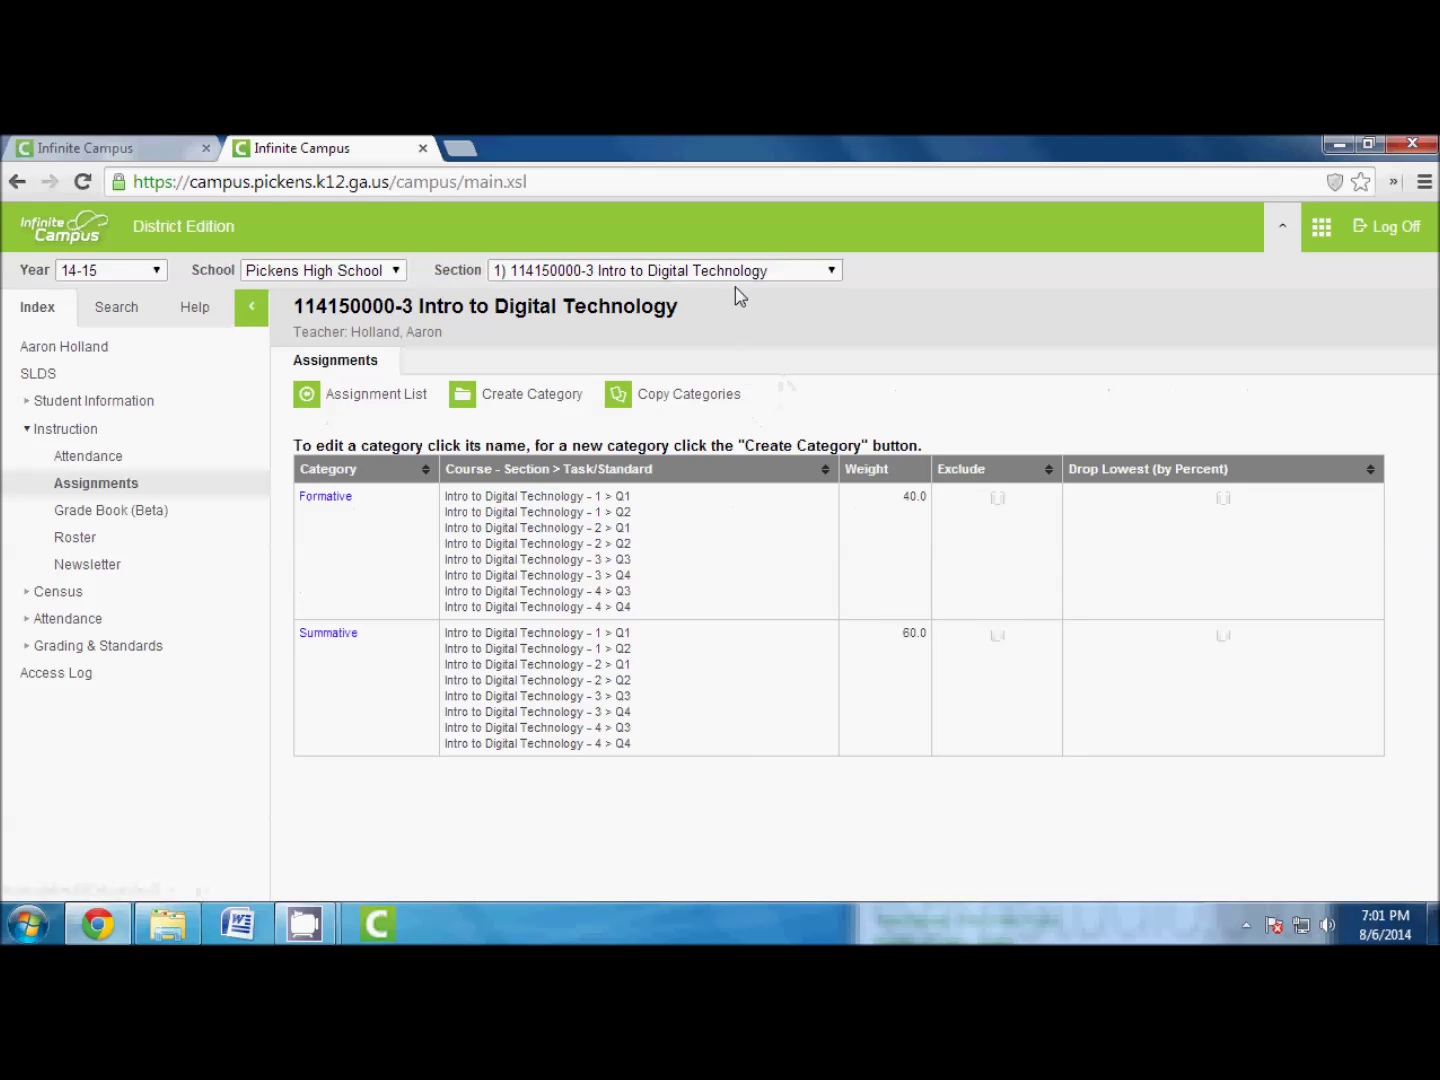
pyautogui.click(700, 271)
pyautogui.click(650, 326)
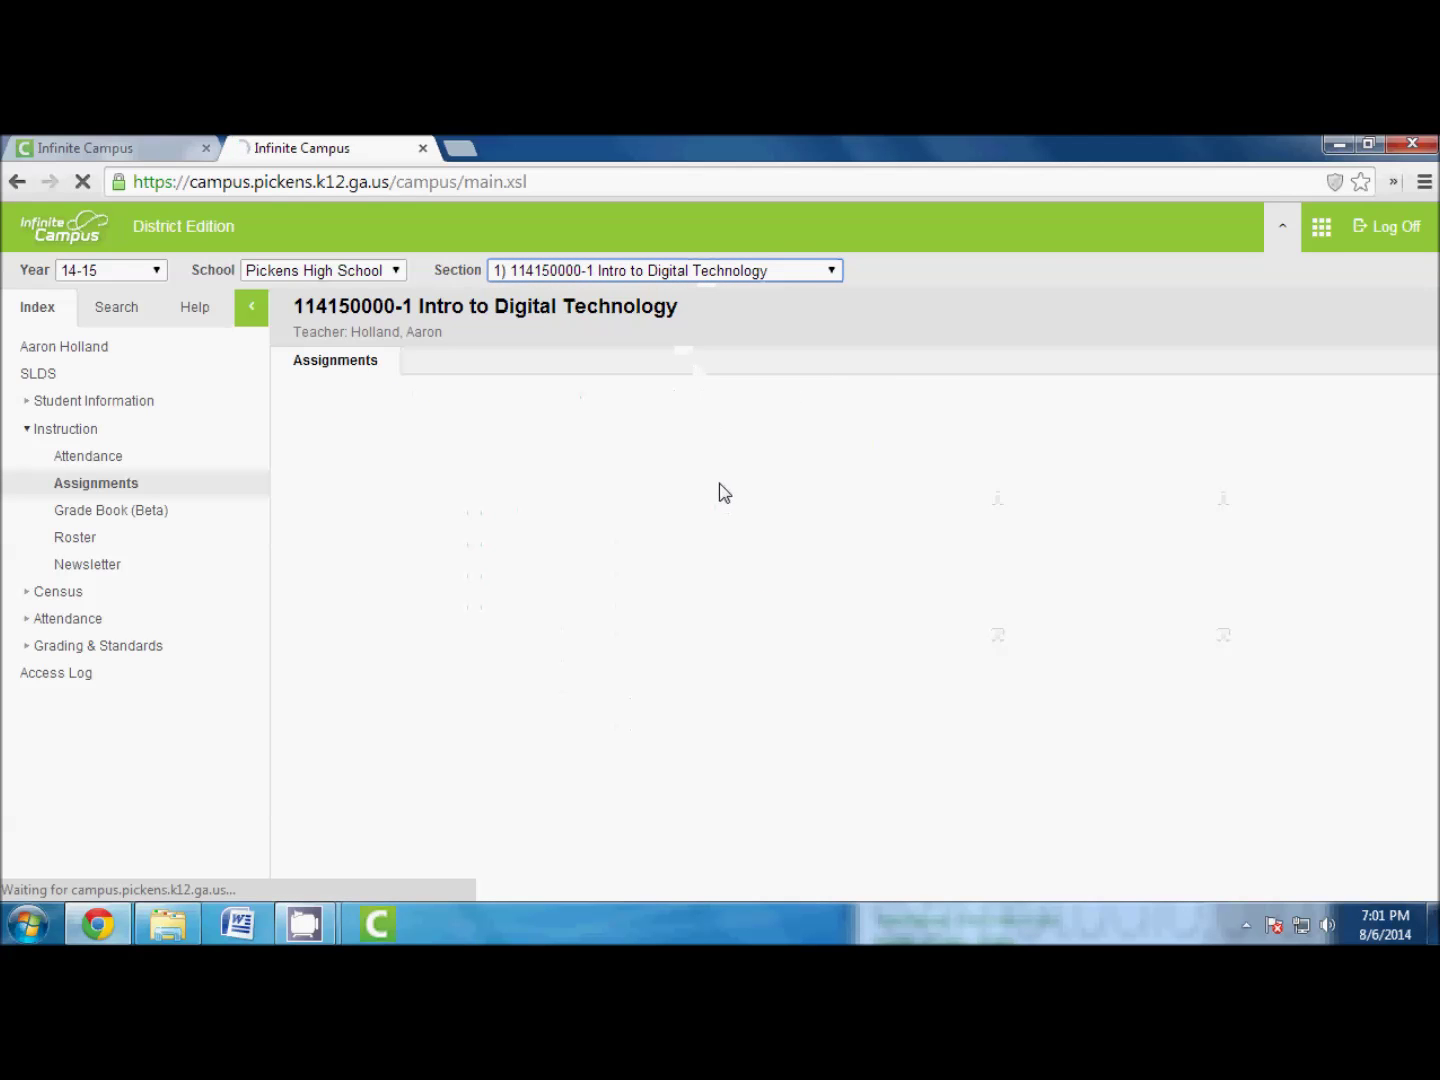
pyautogui.click(758, 399)
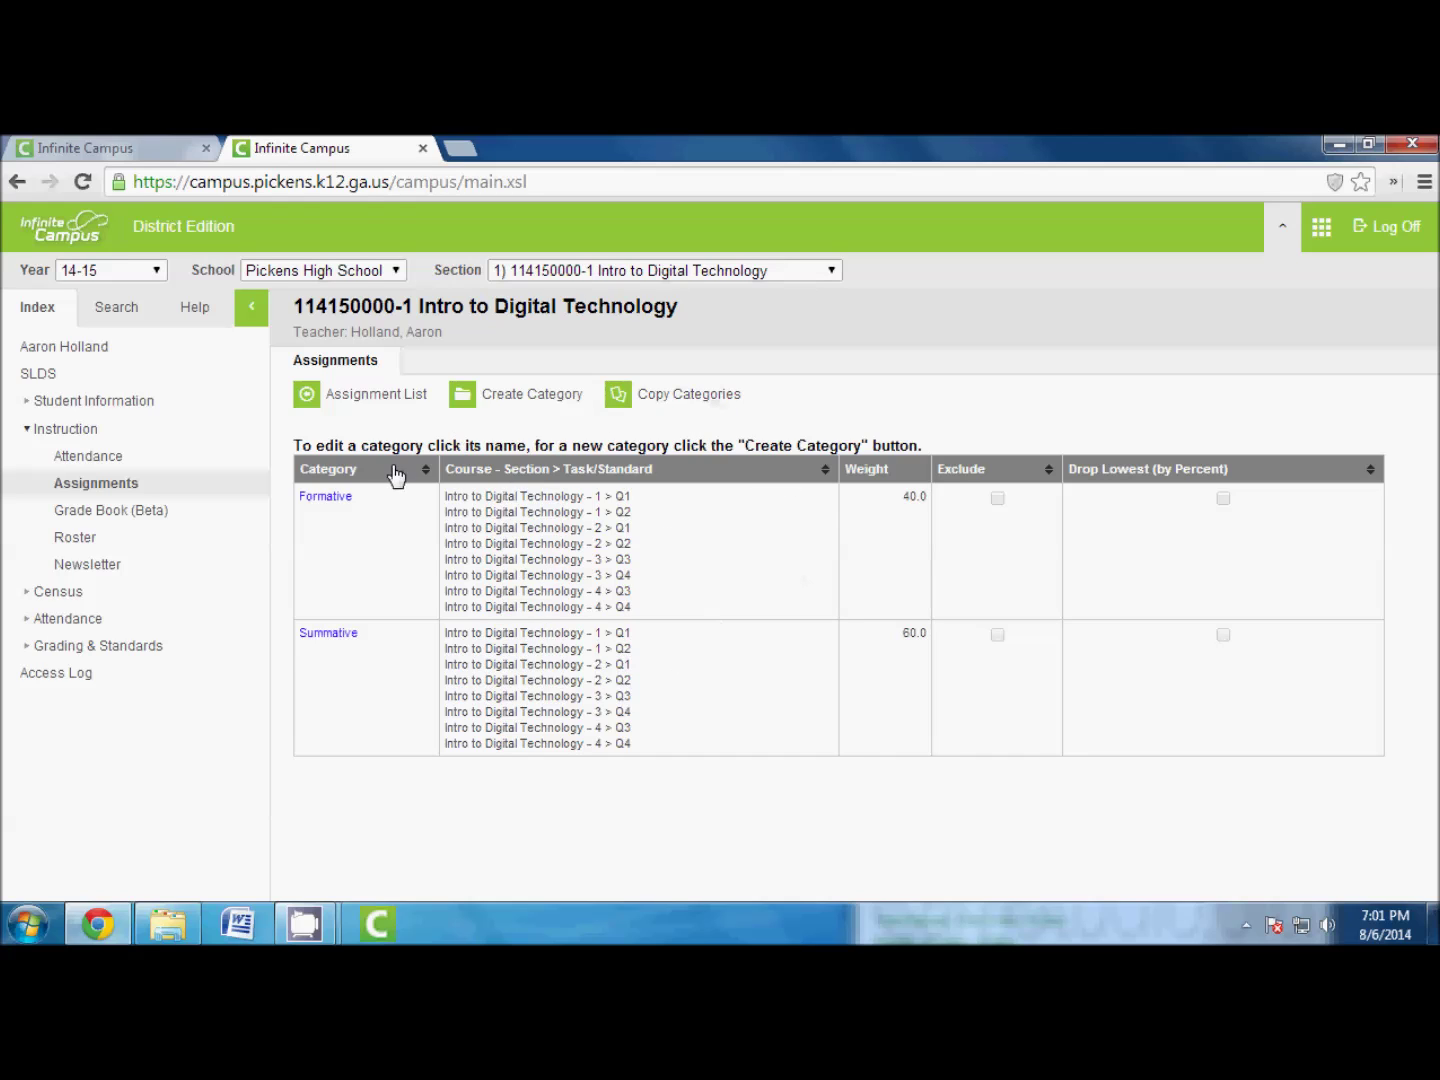
pyautogui.click(375, 396)
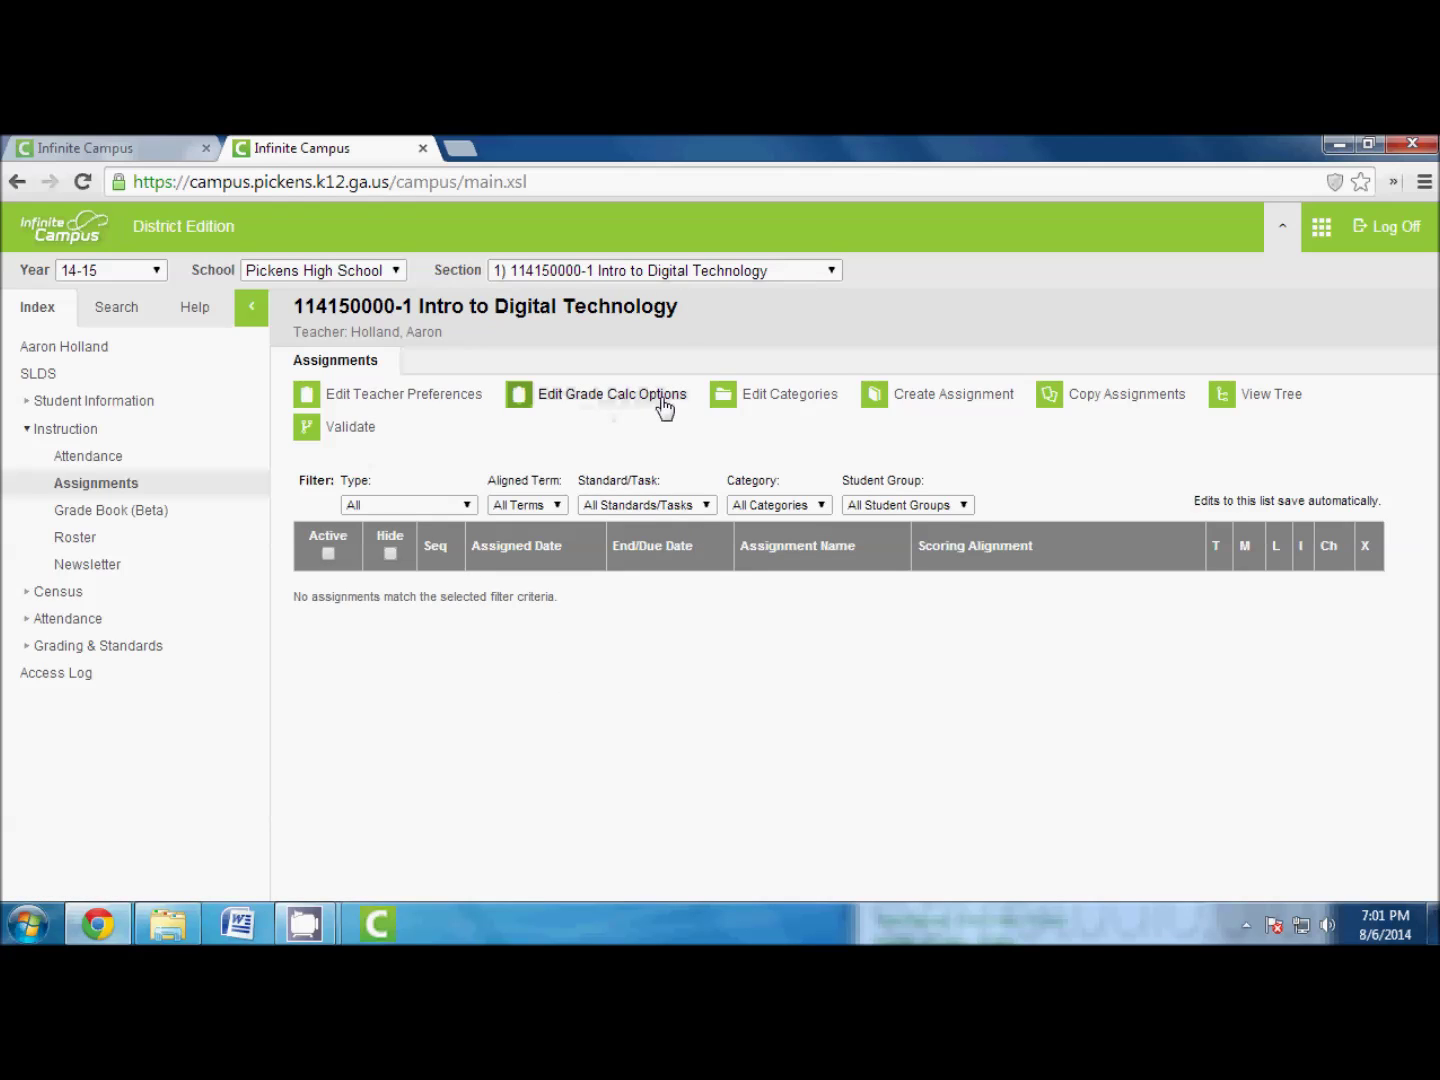
pyautogui.click(600, 394)
pyautogui.click(775, 416)
pyautogui.click(766, 406)
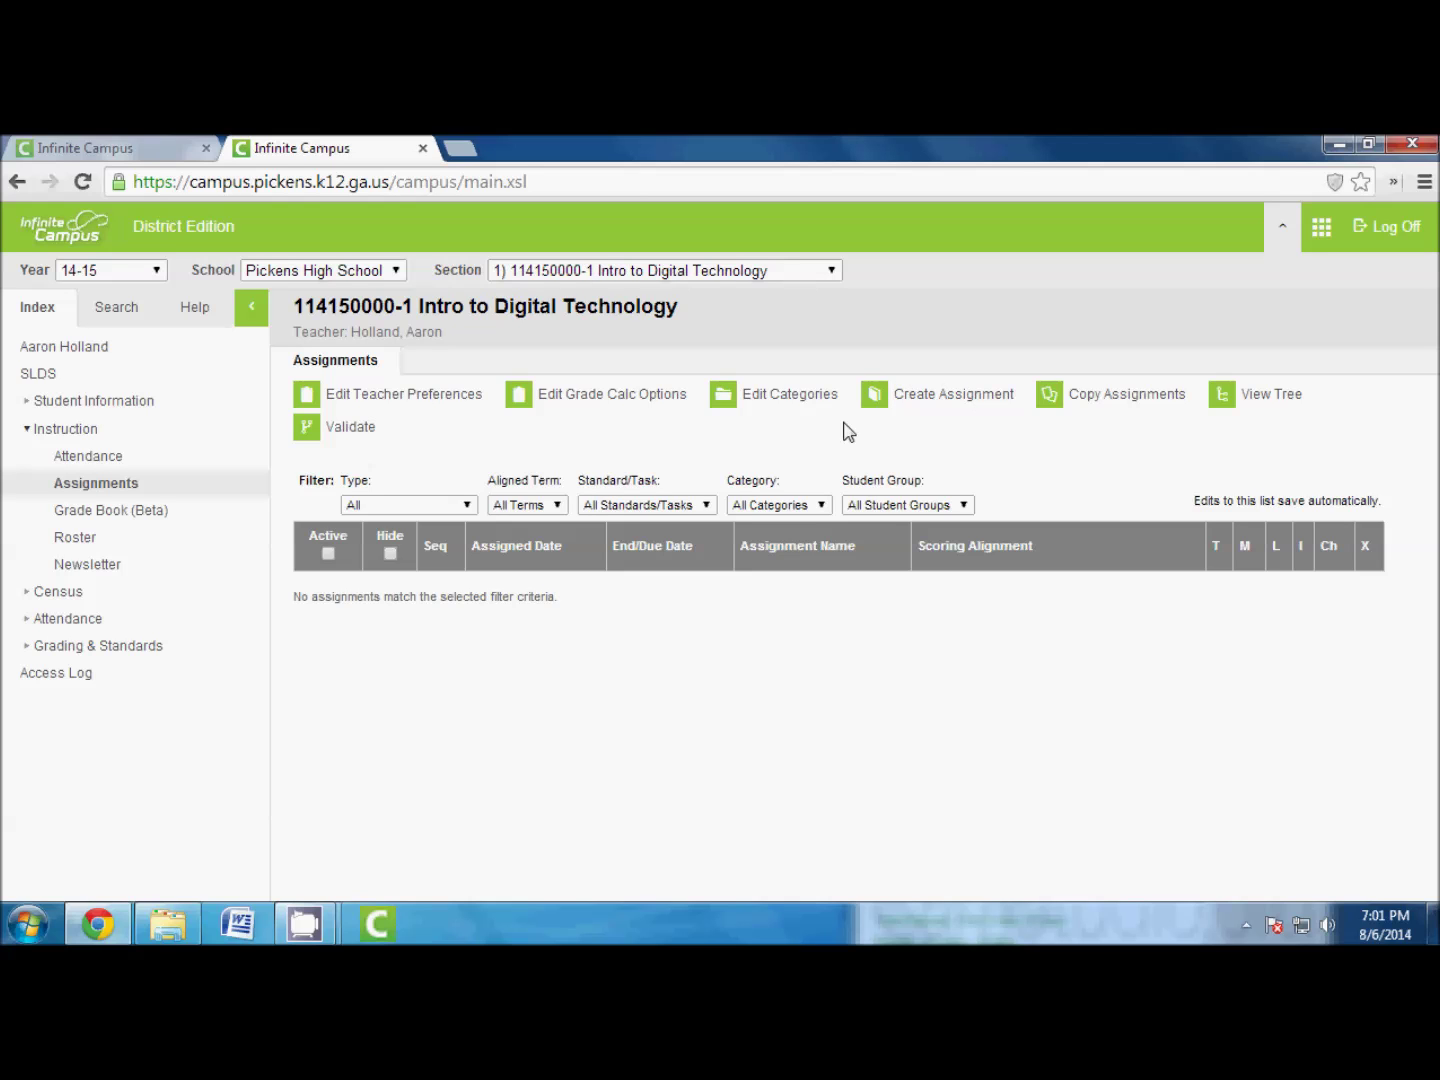
pyautogui.moveTo(313, 911)
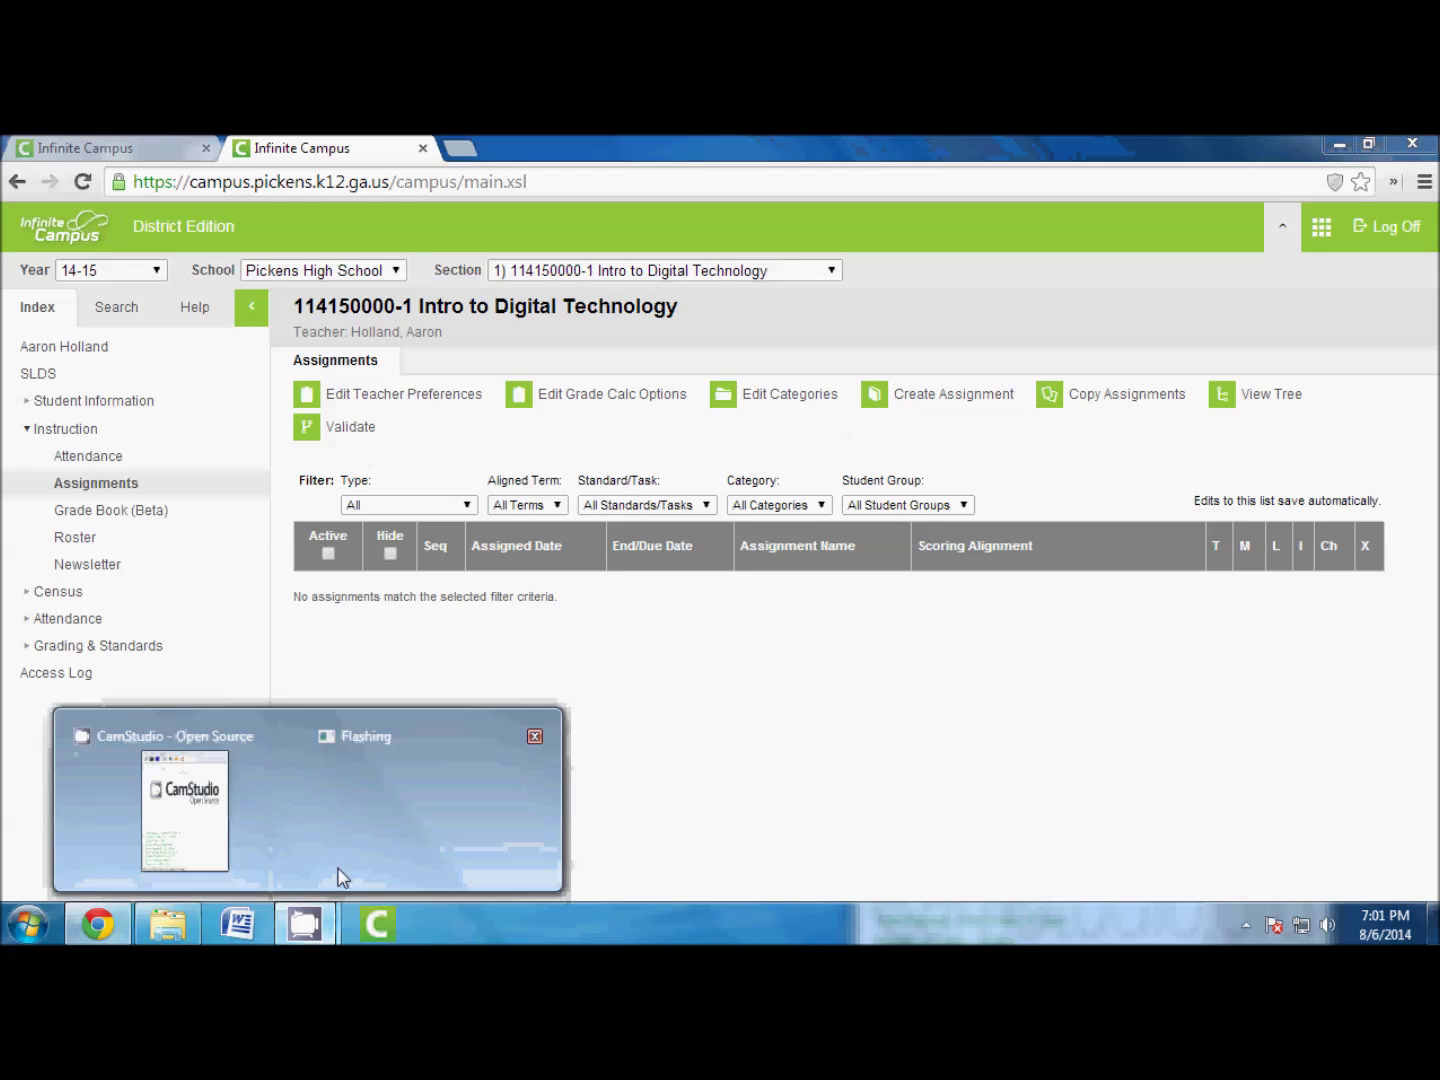
pyautogui.moveTo(213, 820)
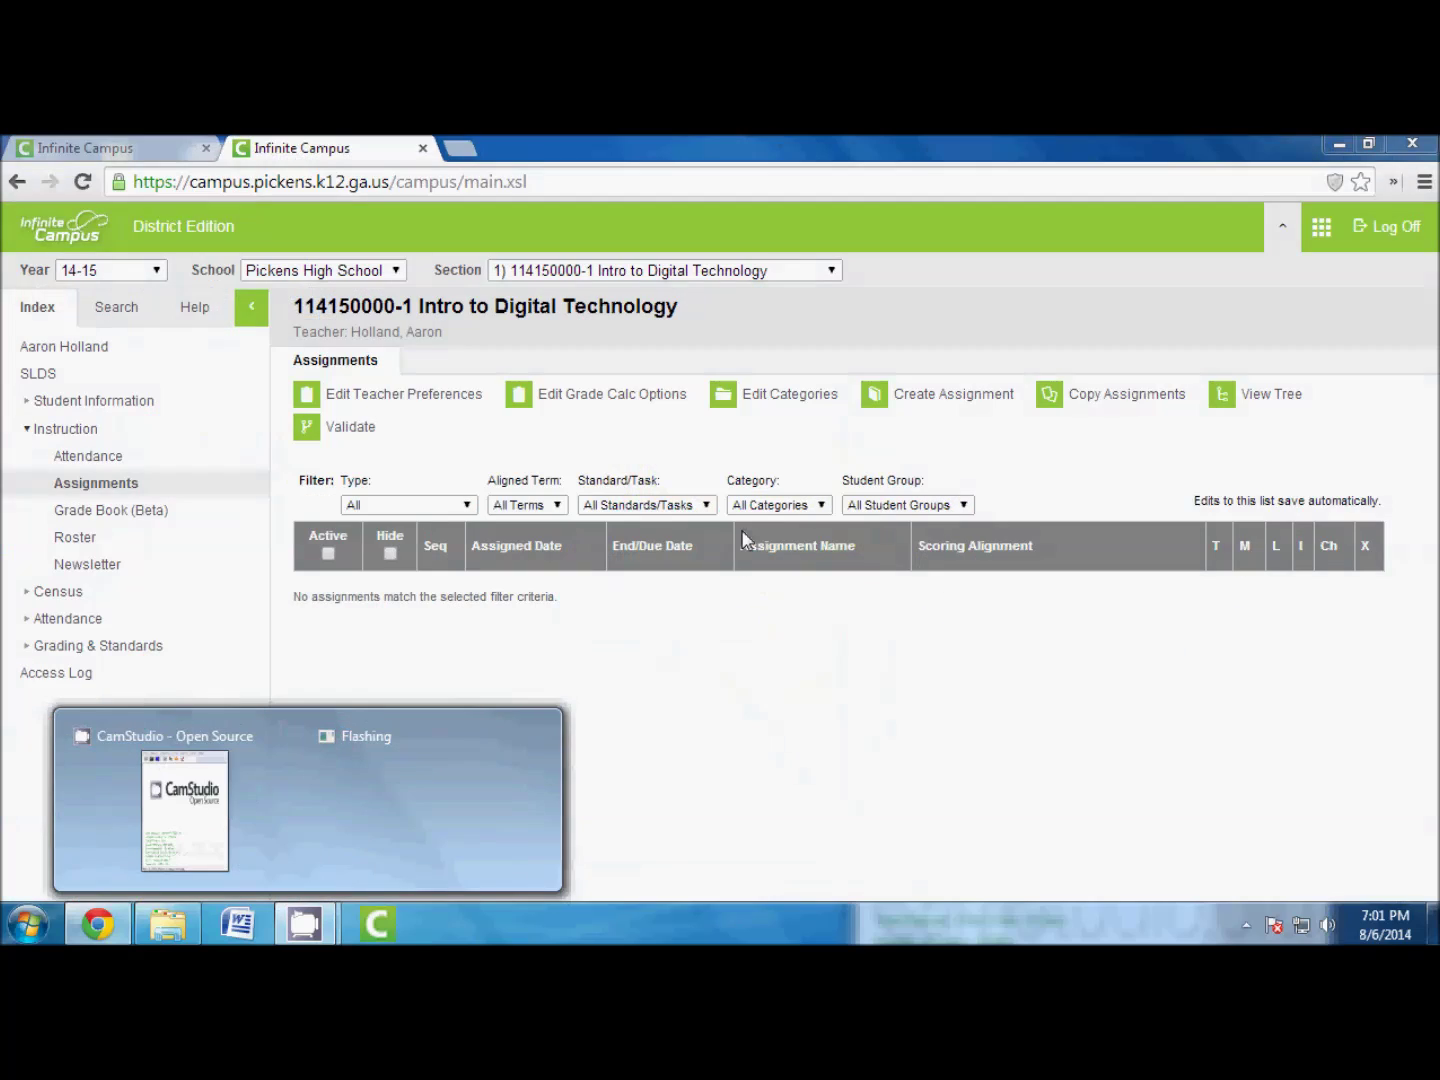
pyautogui.click(190, 810)
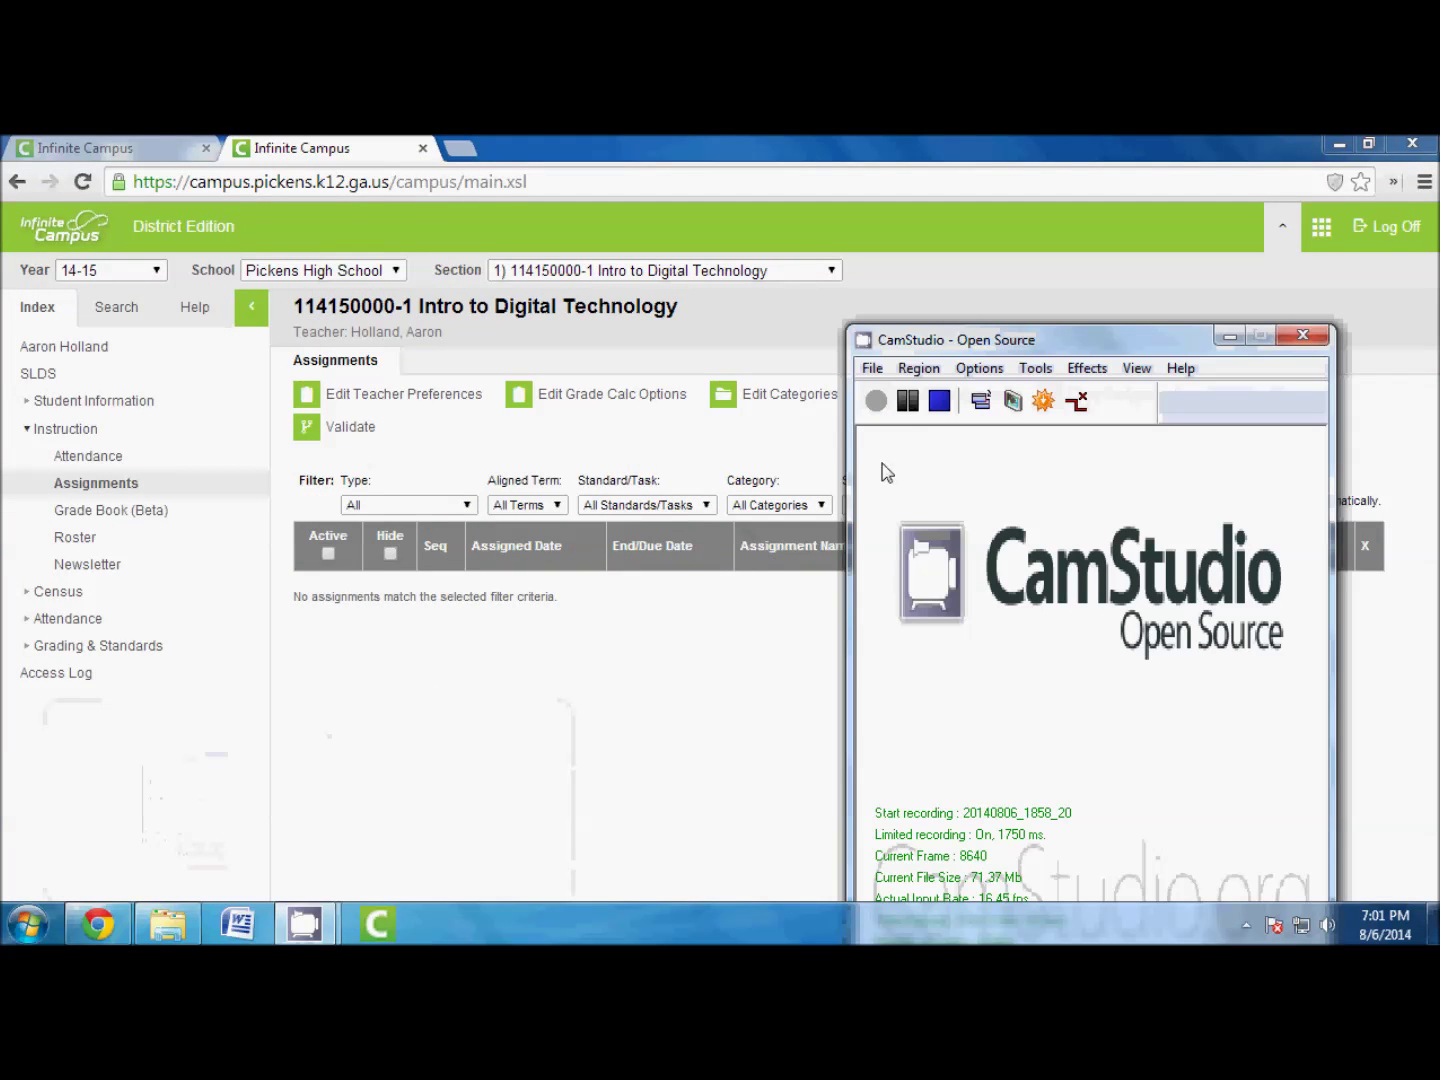